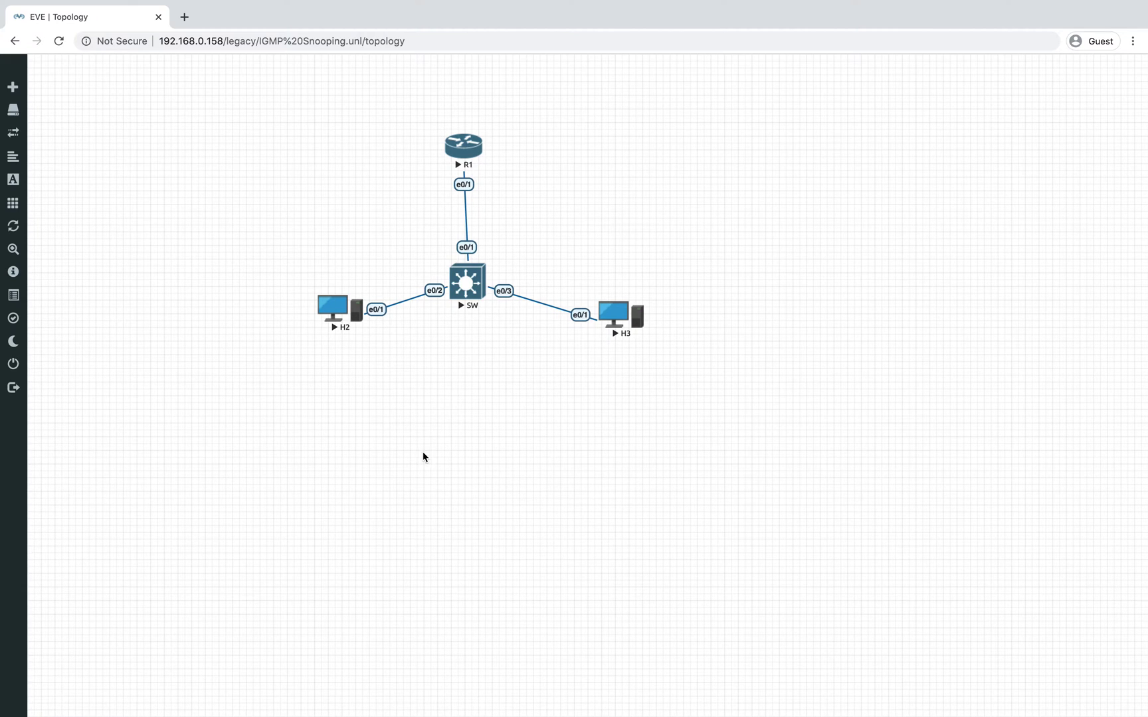
Switch to the OneNote page holding the IGMP Snooping topology with R1, H2, H3 and SW
key(ctrl+Up)
click(535, 45)
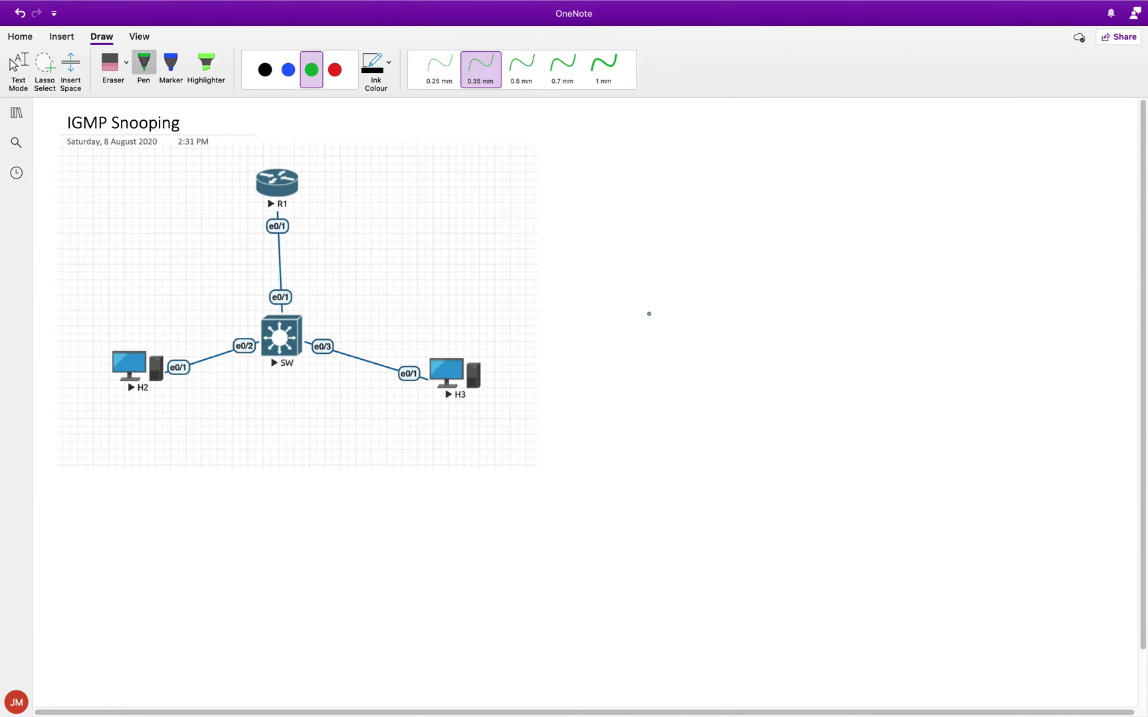
With the black pen, sketch a switch box with three links down to three hosts
click(148, 68)
click(265, 69)
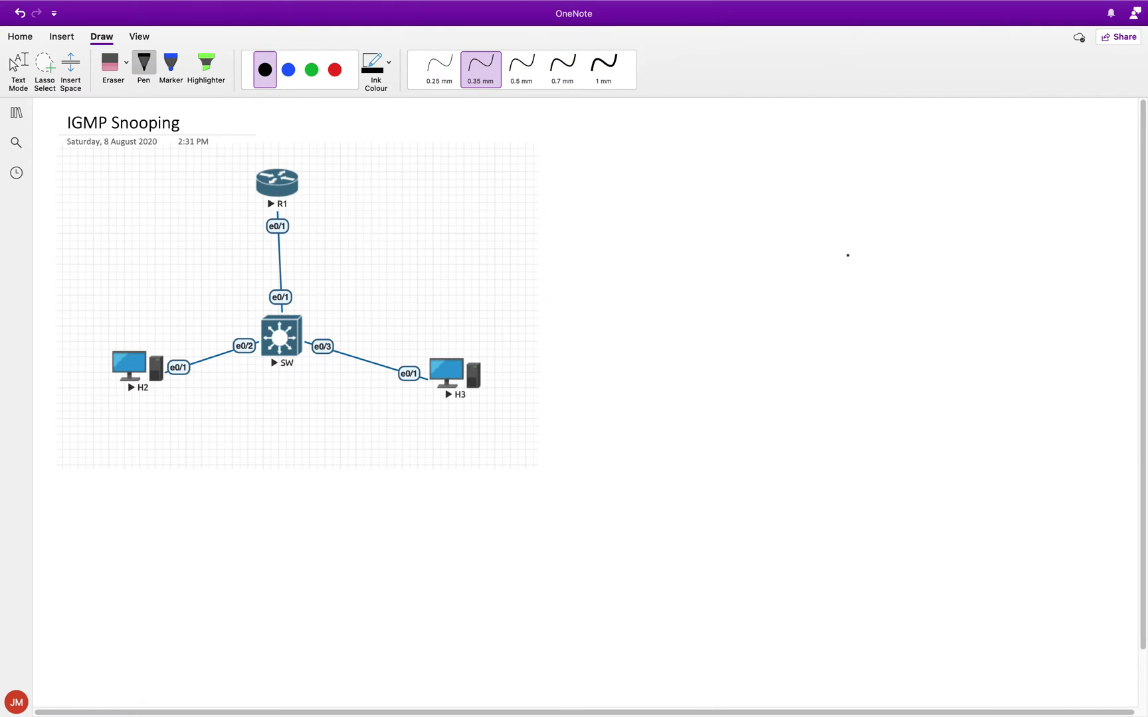
mouse_move(819, 277)
mouse_down()
mouse_move(823, 319)
mouse_move(858, 289)
mouse_move(878, 305)
mouse_move(804, 417)
mouse_up()
drag(879, 334, 881, 421)
drag(886, 330, 936, 408)
drag(774, 417, 783, 473)
drag(775, 452, 793, 468)
drag(871, 425, 869, 430)
drag(876, 433, 873, 474)
drag(868, 459, 875, 476)
mouse_move(947, 419)
mouse_down()
mouse_move(951, 434)
mouse_move(971, 430)
mouse_move(962, 433)
mouse_up()
mouse_move(951, 450)
mouse_down()
mouse_move(952, 473)
mouse_move(966, 472)
mouse_up()
Draw a tall source box labelled 'video' and 'M:S' with an arrow to the switch
mouse_move(681, 230)
mouse_down()
mouse_move(691, 327)
mouse_move(670, 324)
mouse_up()
mouse_move(698, 286)
mouse_down()
mouse_move(706, 298)
mouse_move(721, 293)
mouse_up()
click(711, 275)
mouse_move(735, 263)
mouse_down()
mouse_move(732, 292)
mouse_move(737, 278)
mouse_up()
drag(741, 271, 743, 273)
mouse_move(684, 211)
mouse_down()
mouse_move(686, 186)
mouse_move(717, 205)
mouse_up()
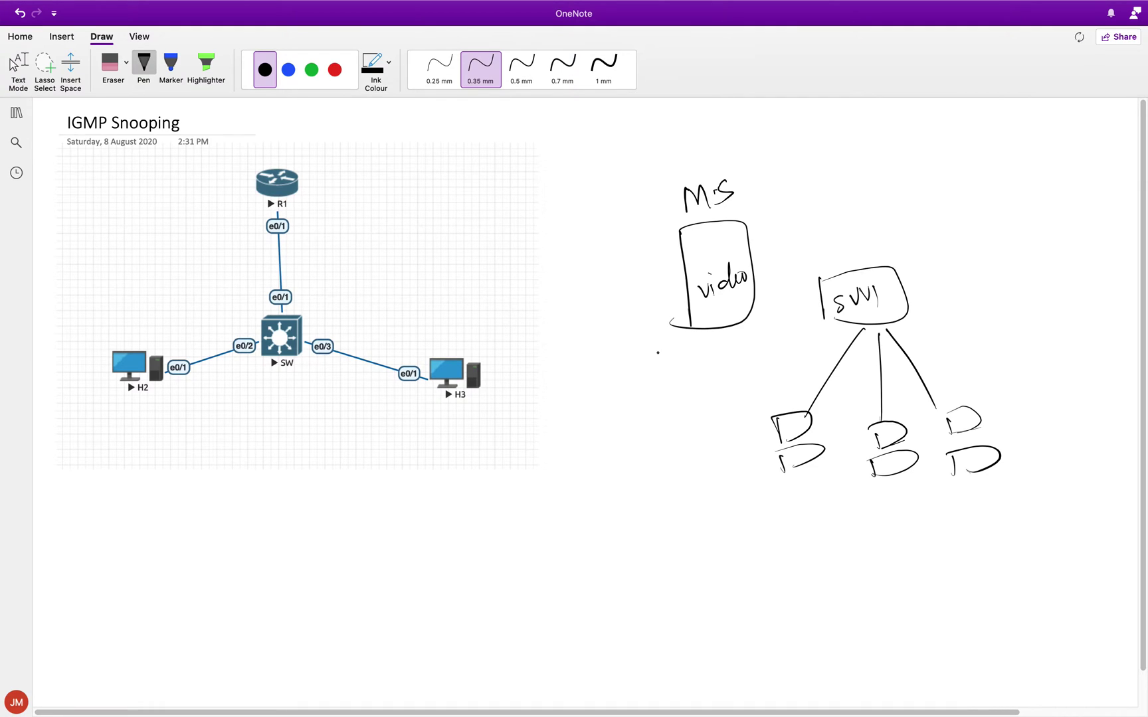
mouse_move(738, 301)
mouse_down()
mouse_move(808, 296)
mouse_move(784, 315)
mouse_up()
In red ink, write the group address 239.1.1.1 above the switch and underline it
click(335, 69)
drag(771, 224, 781, 230)
mouse_move(787, 216)
mouse_down()
mouse_move(790, 231)
mouse_move(865, 221)
mouse_up()
click(818, 223)
click(836, 221)
click(856, 218)
drag(766, 245, 876, 233)
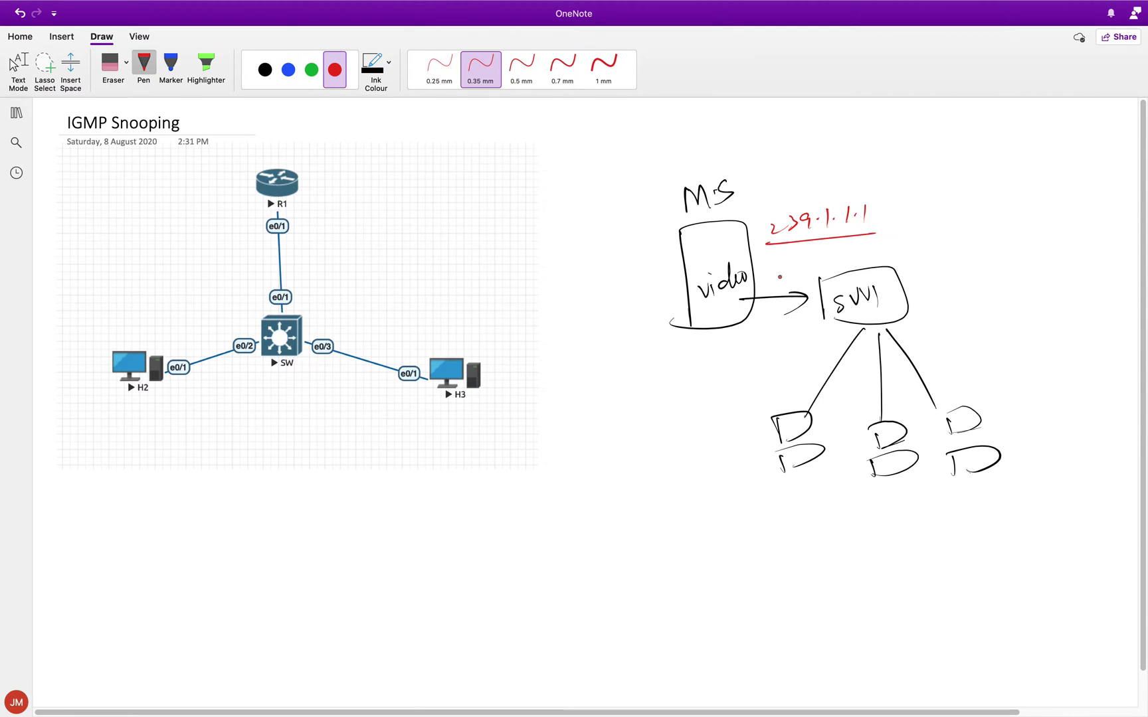
drag(802, 221, 810, 227)
Write the MAC 0100.5e01... below it in red, underline it, and add a stroke pointing at the switch
drag(769, 265, 913, 236)
click(881, 244)
drag(920, 229, 920, 240)
click(929, 231)
click(930, 235)
click(948, 233)
click(961, 232)
click(973, 231)
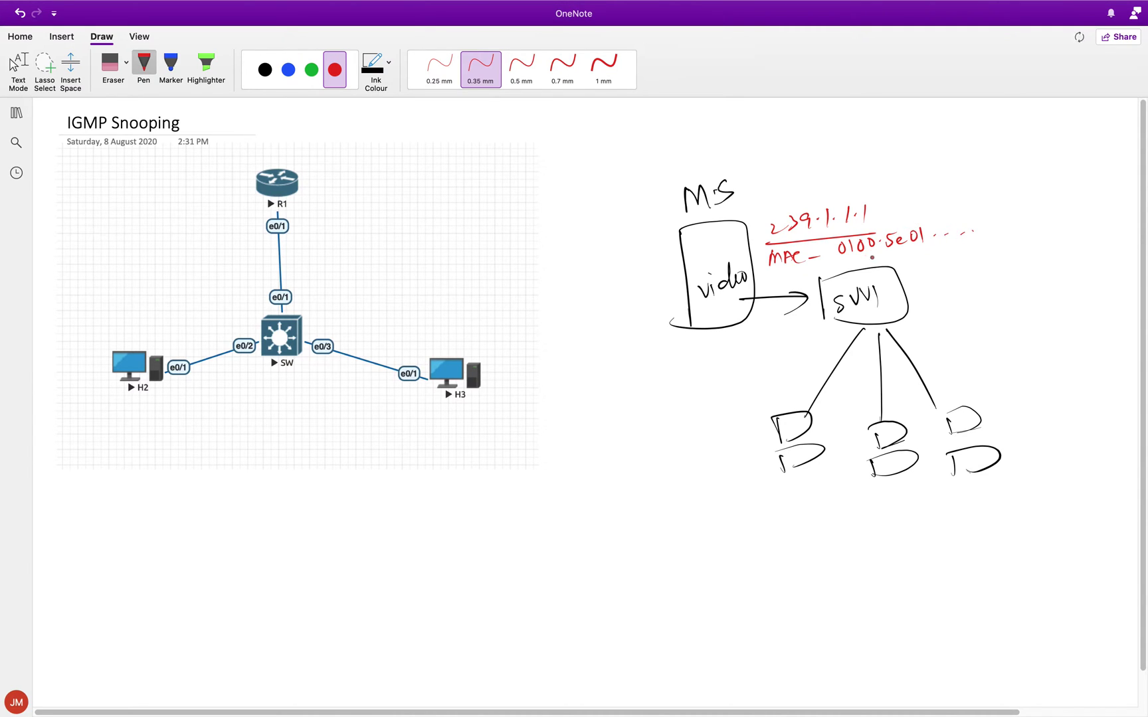
drag(786, 267, 936, 261)
drag(960, 279, 908, 308)
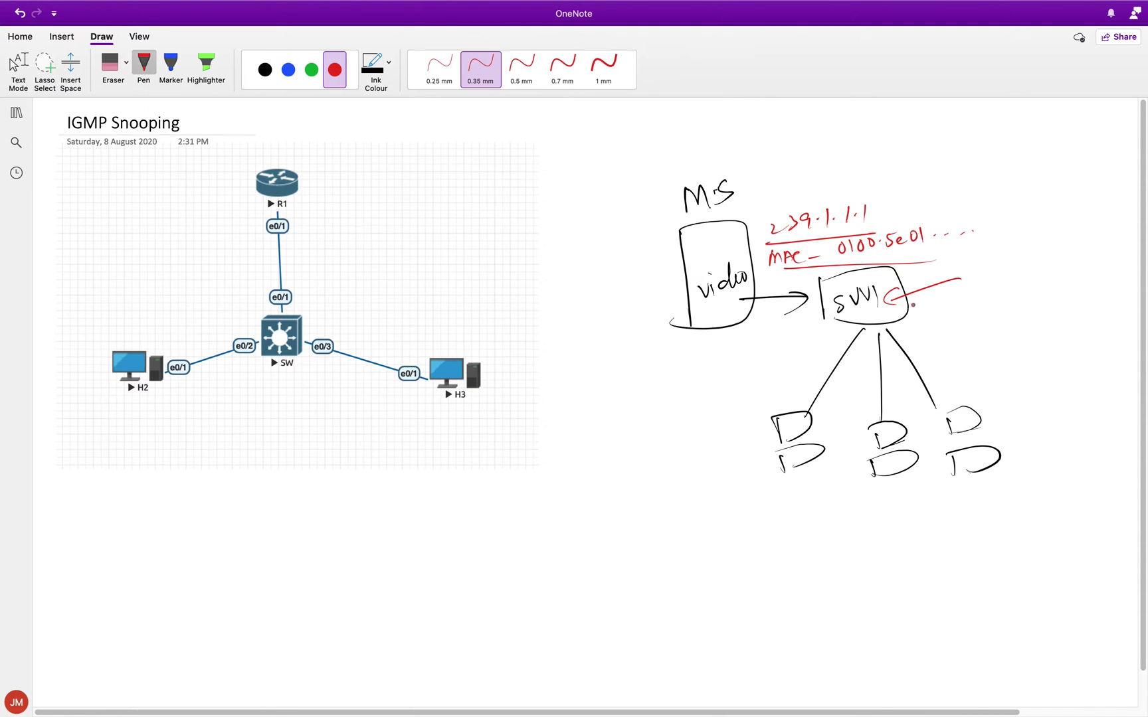
In green, circle the MAC address and add arrows up from the hosts and toward the MAC
click(311, 69)
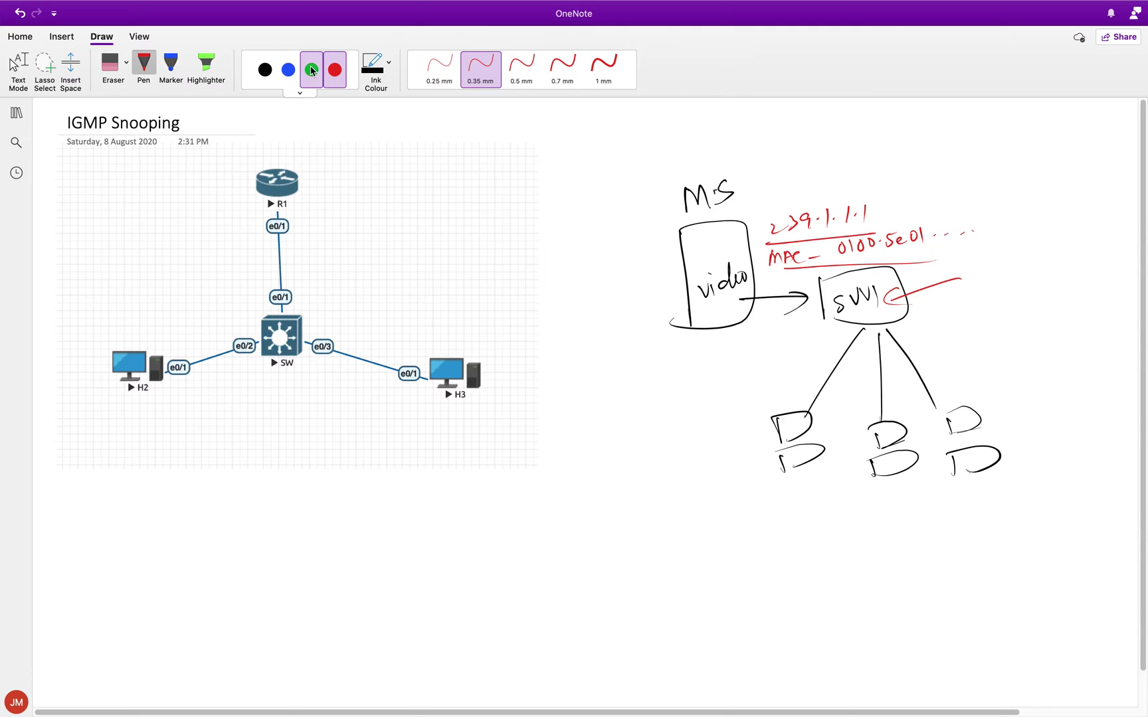
drag(951, 203, 916, 208)
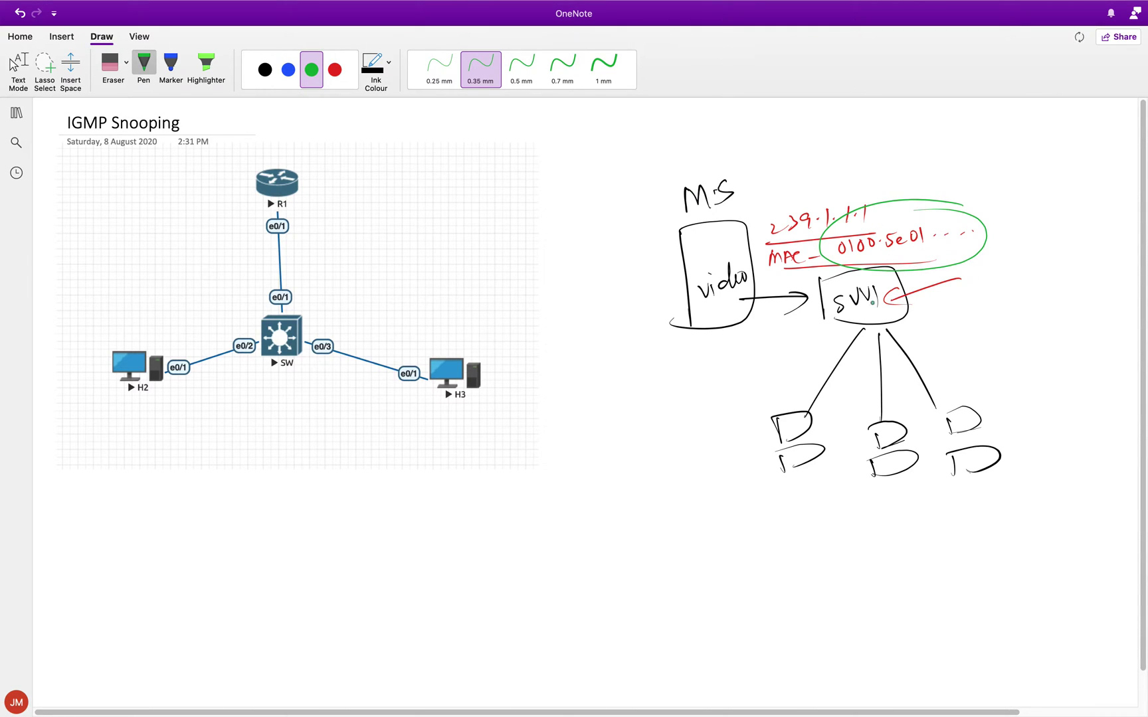
drag(789, 413, 803, 402)
mouse_move(865, 423)
mouse_down()
mouse_move(864, 408)
mouse_move(872, 419)
mouse_move(939, 392)
mouse_move(945, 401)
mouse_up()
mouse_move(1042, 194)
mouse_down()
mouse_move(995, 224)
mouse_move(1015, 222)
mouse_up()
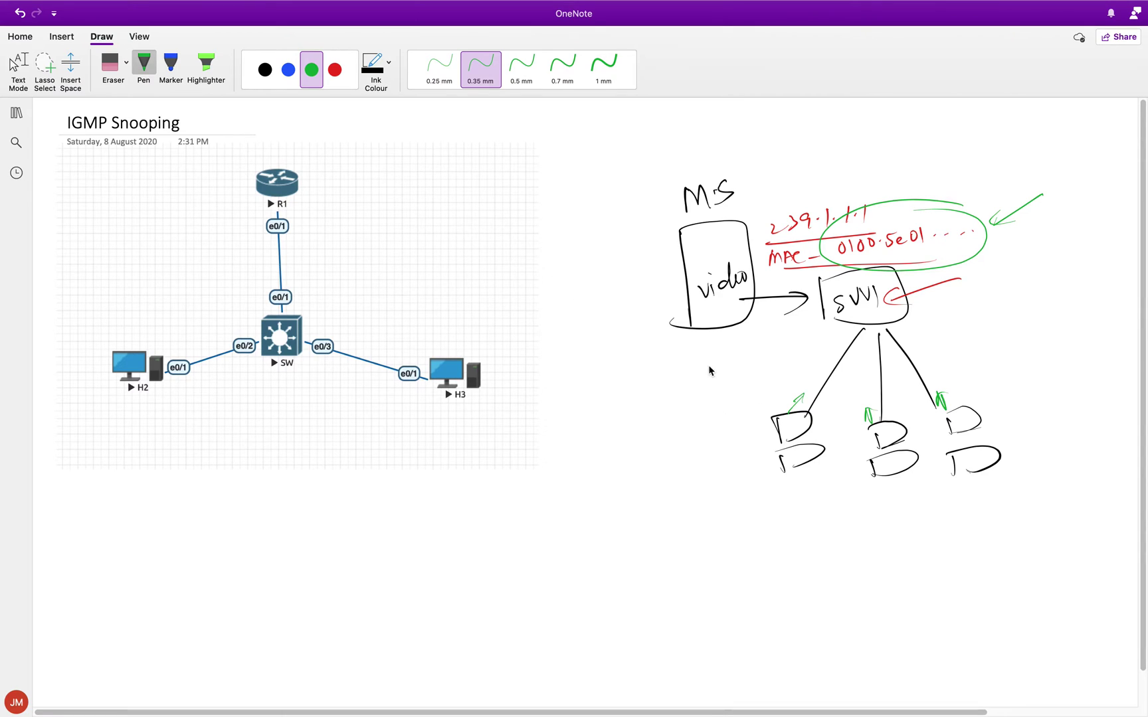
In blue ink, write 'Member report' double-underlined and 'leave group' with an arrow beneath
click(288, 69)
mouse_move(726, 445)
mouse_down()
mouse_move(796, 373)
mouse_move(798, 387)
mouse_up()
drag(634, 506, 645, 514)
drag(654, 500, 707, 467)
drag(699, 479, 718, 465)
mouse_move(531, 522)
mouse_down()
mouse_move(532, 546)
mouse_move(601, 521)
mouse_move(606, 500)
mouse_up()
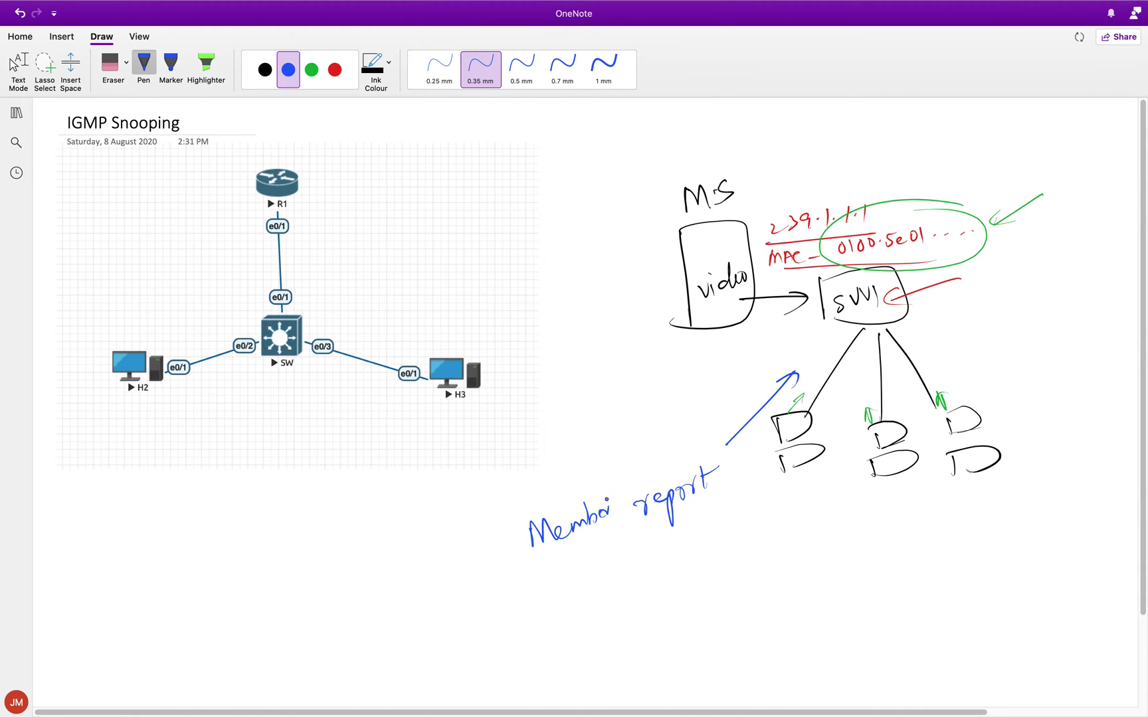
drag(542, 567, 714, 502)
drag(552, 584, 706, 527)
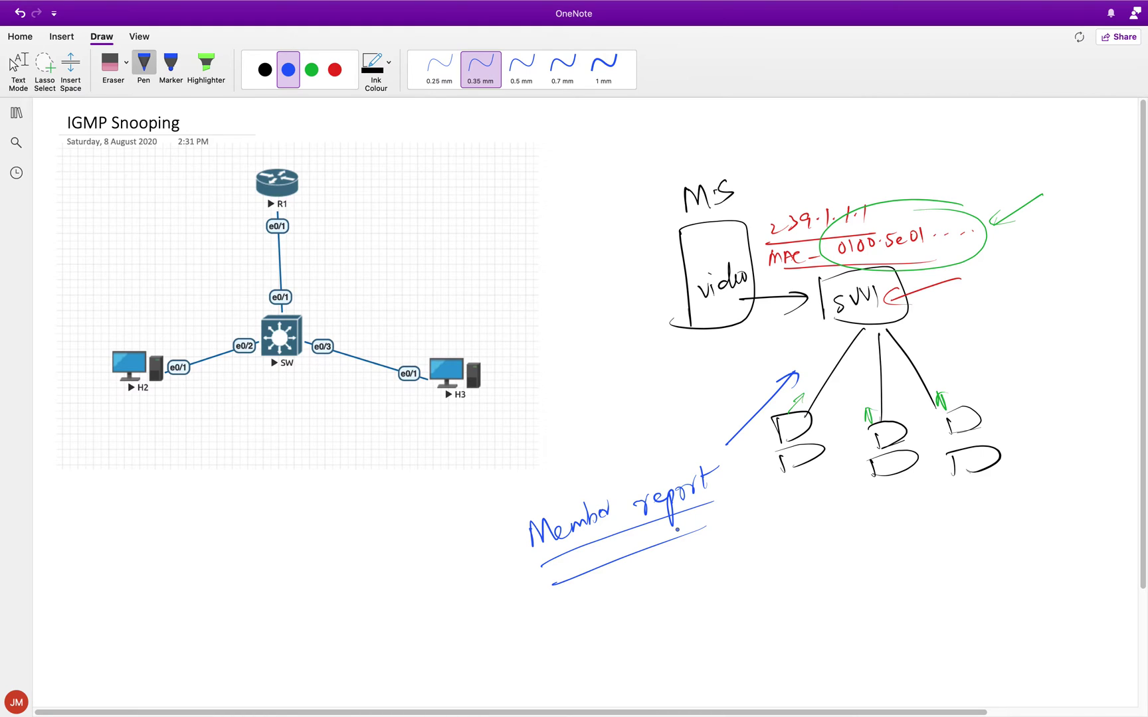
mouse_move(663, 547)
mouse_down()
mouse_move(678, 566)
mouse_move(717, 541)
mouse_move(735, 550)
mouse_move(771, 512)
mouse_move(774, 532)
mouse_up()
drag(677, 589, 787, 547)
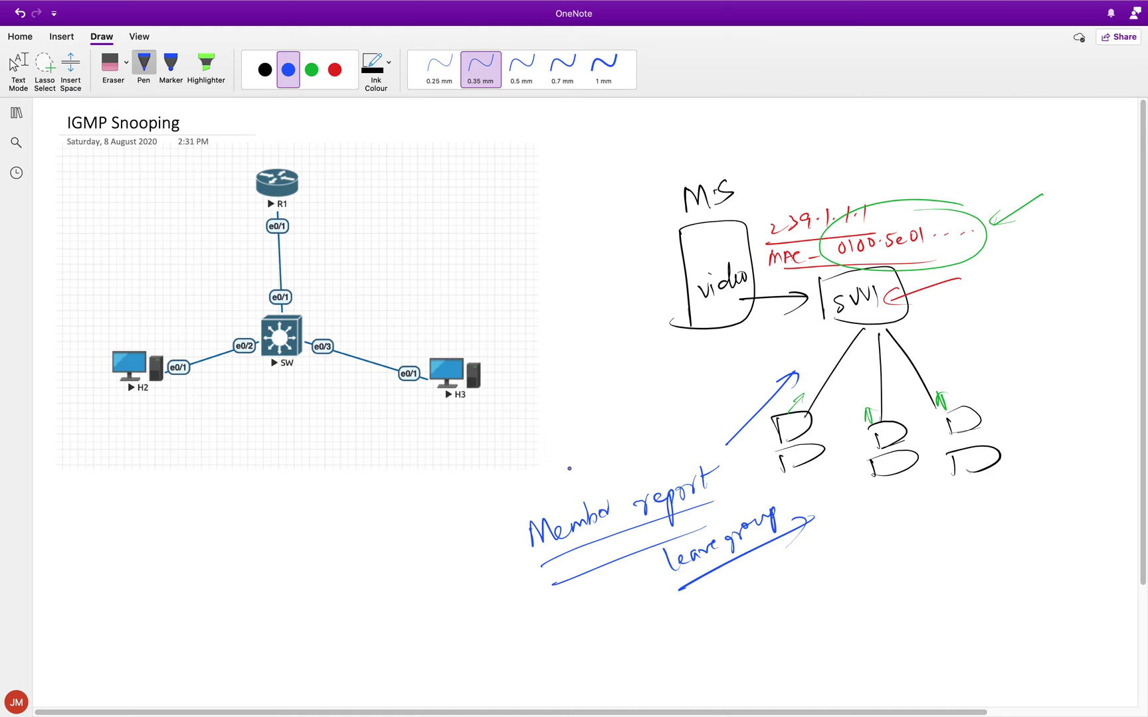
Draw a divided packet box, underline the MAC in blue, and add arrows between switch, packet and hosts
mouse_move(511, 487)
mouse_down()
mouse_move(517, 497)
mouse_move(669, 415)
mouse_move(505, 513)
mouse_up()
drag(564, 462, 570, 479)
drag(623, 442, 627, 455)
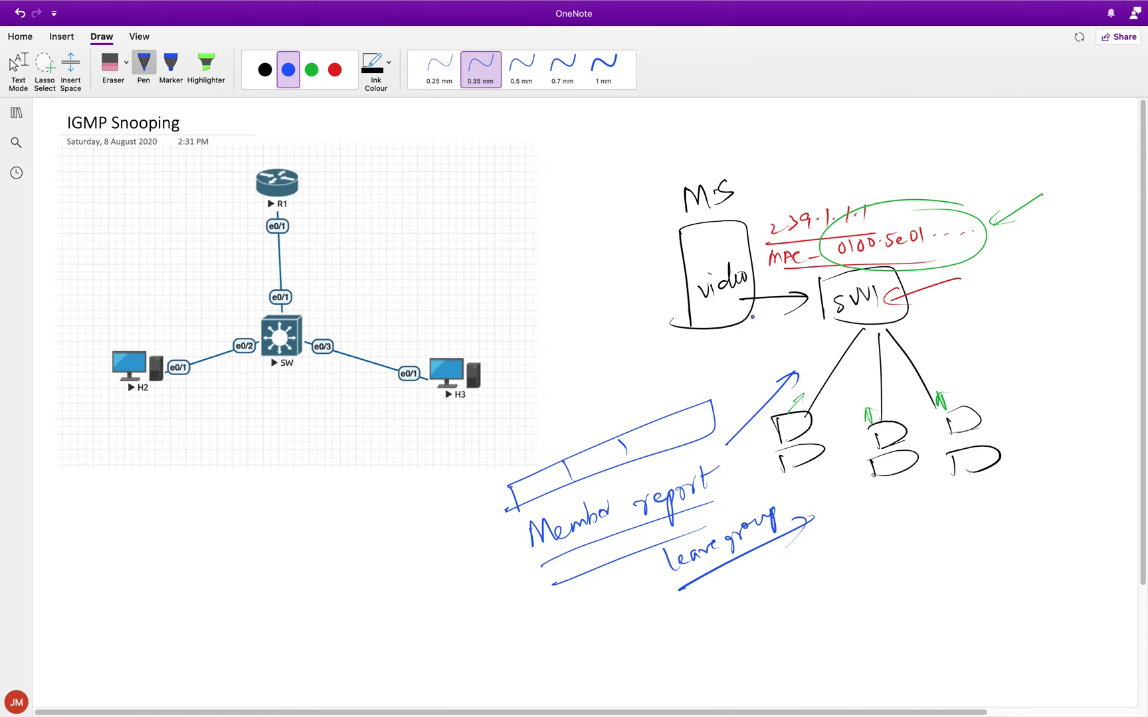
drag(860, 261, 931, 245)
drag(866, 263, 934, 251)
mouse_move(817, 275)
mouse_down()
mouse_move(643, 413)
mouse_move(666, 407)
mouse_up()
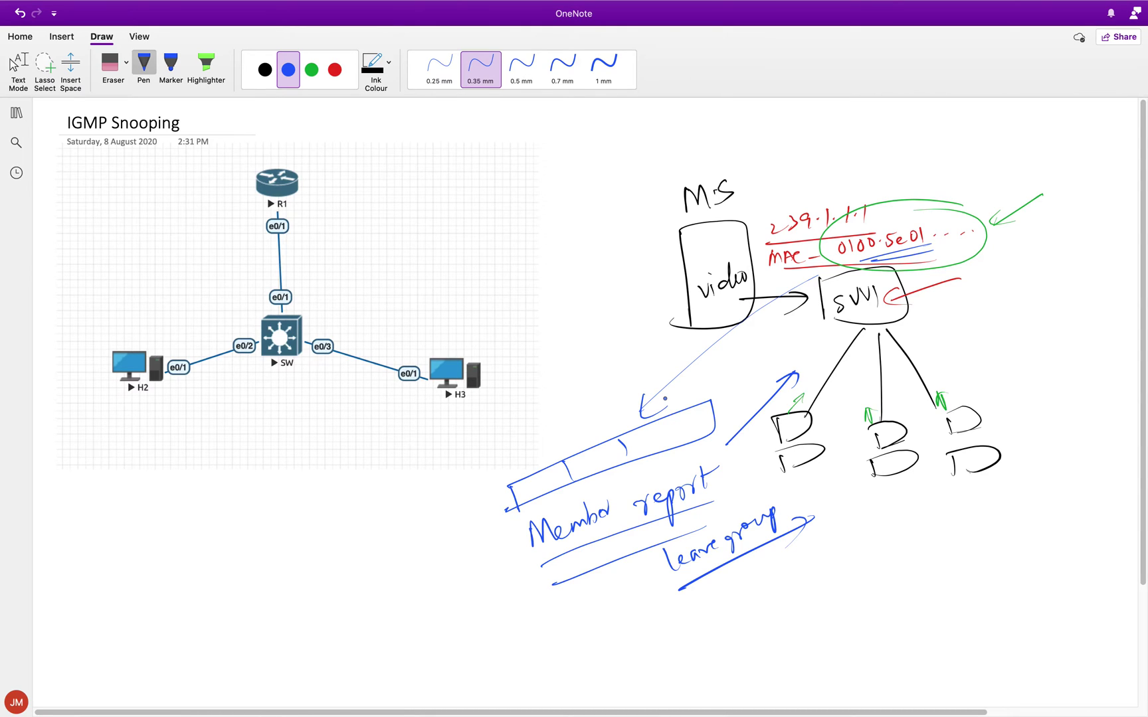
drag(811, 396, 819, 407)
drag(864, 263, 901, 252)
drag(900, 291, 905, 311)
Draw a blue table labelled CAM with 'mac' and 'Int' column headers
drag(164, 525, 160, 612)
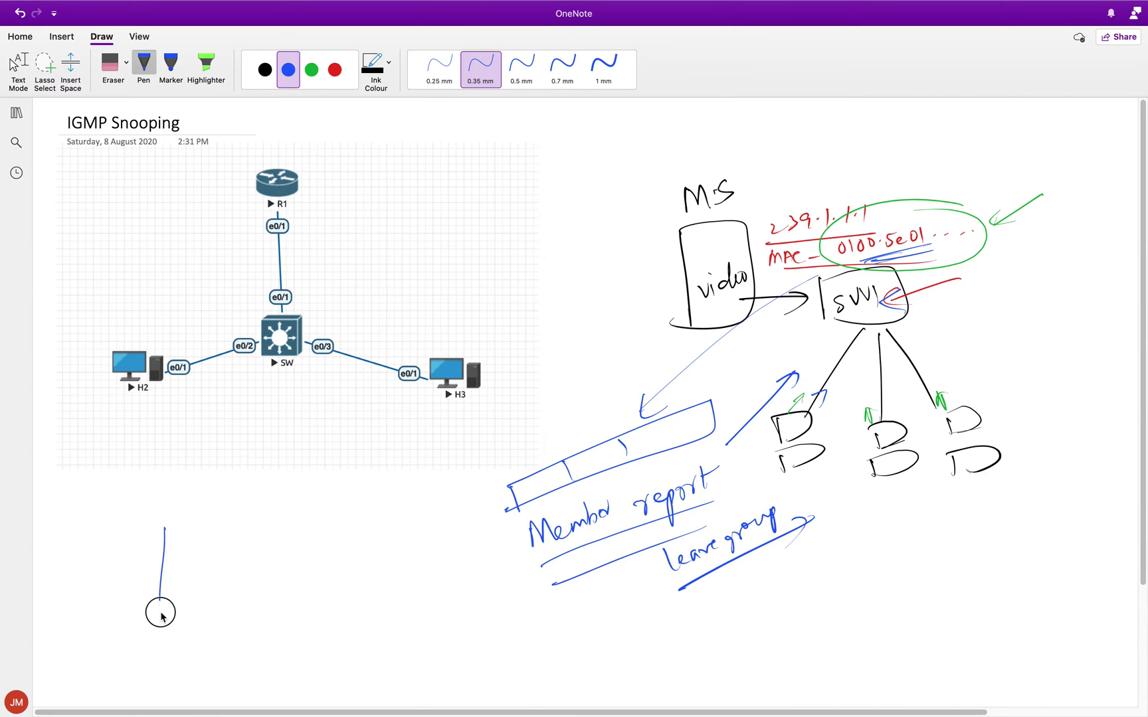
drag(165, 523, 415, 578)
drag(159, 611, 405, 596)
mouse_move(220, 481)
mouse_down()
mouse_move(237, 492)
mouse_move(262, 475)
mouse_move(280, 496)
mouse_move(276, 607)
mouse_up()
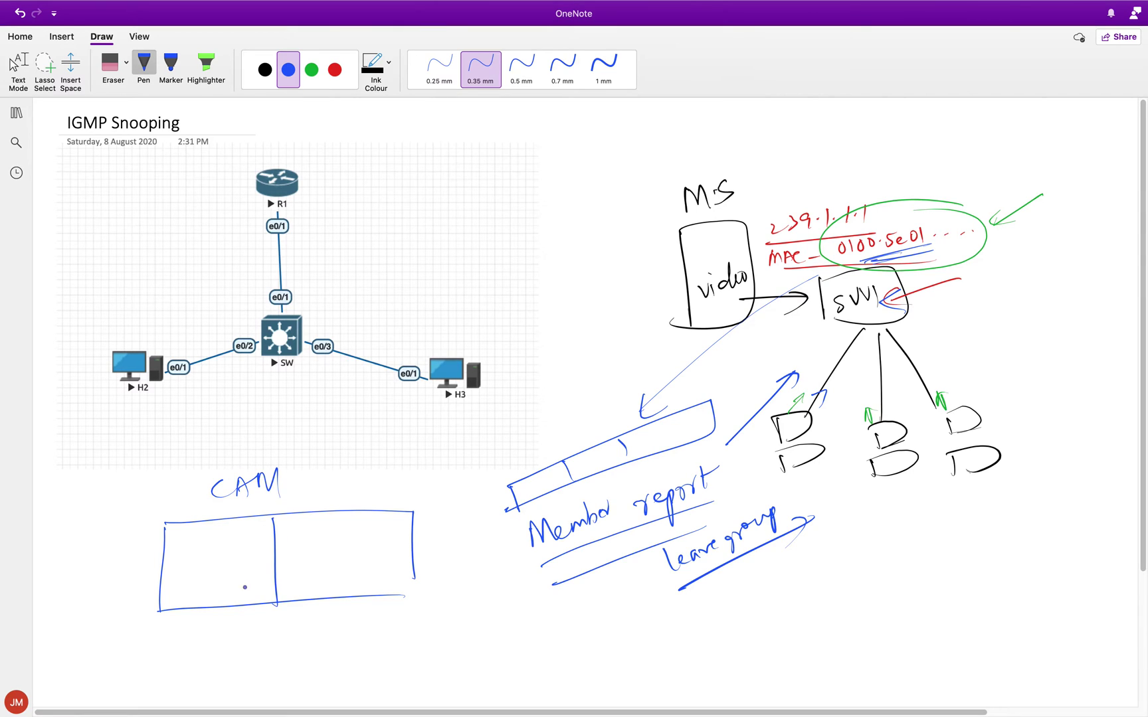
drag(183, 531, 202, 544)
key(super+z)
key(super+z)
key(super+z)
drag(182, 539, 216, 533)
drag(146, 550, 384, 543)
drag(306, 529, 308, 545)
drag(298, 528, 312, 526)
drag(302, 547, 326, 535)
mouse_move(330, 521)
mouse_down()
mouse_move(332, 541)
mouse_move(345, 525)
mouse_up()
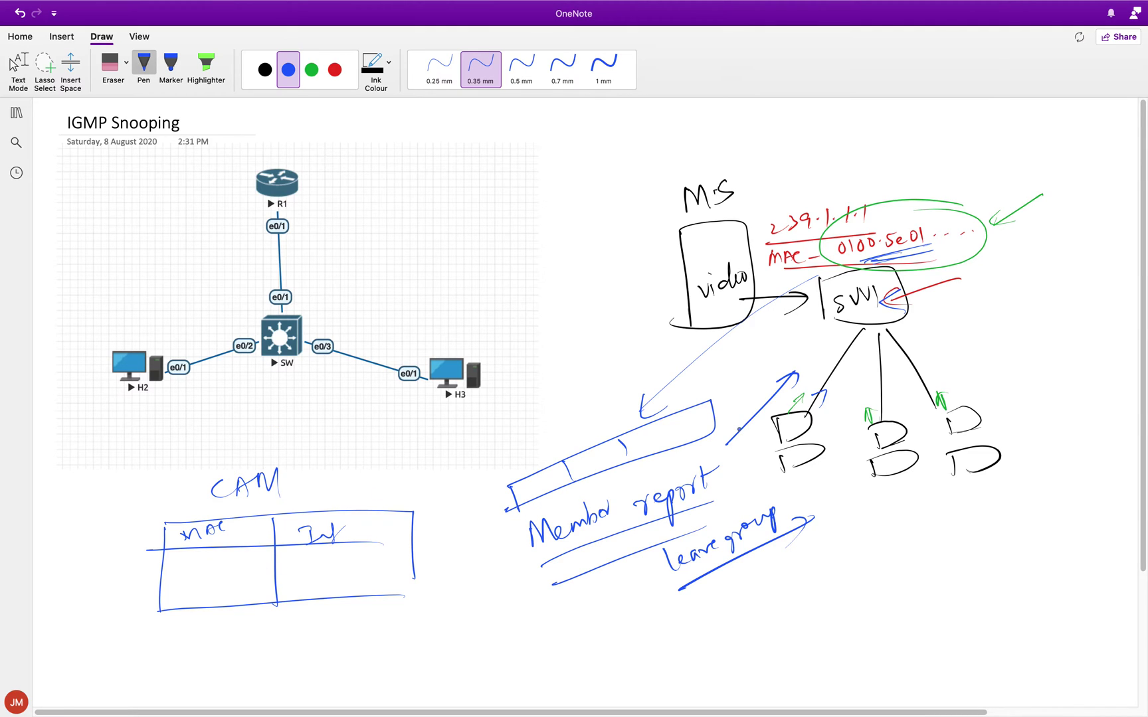
Add entry A on e0/0 to the CAM table in green, labelling the MAC arrow A and the switch port e0/0
mouse_move(971, 249)
mouse_down()
mouse_move(1028, 268)
mouse_move(1007, 278)
mouse_move(1053, 266)
mouse_move(1061, 299)
mouse_up()
click(310, 69)
drag(1042, 282, 1071, 279)
drag(206, 548, 198, 572)
drag(206, 549, 211, 564)
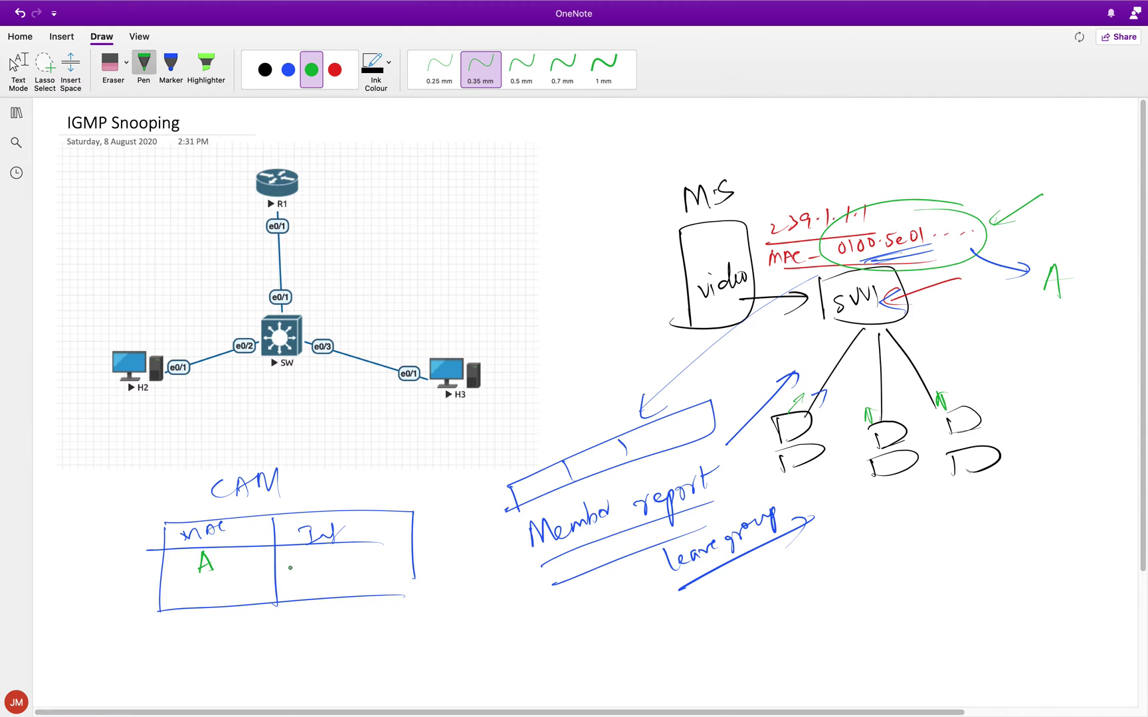
drag(818, 343, 853, 337)
drag(292, 563, 296, 564)
drag(311, 554, 318, 569)
drag(327, 554, 326, 555)
Circle 'leave group' in red ink
click(335, 69)
mouse_move(644, 602)
mouse_down()
mouse_move(879, 520)
mouse_move(690, 595)
mouse_up()
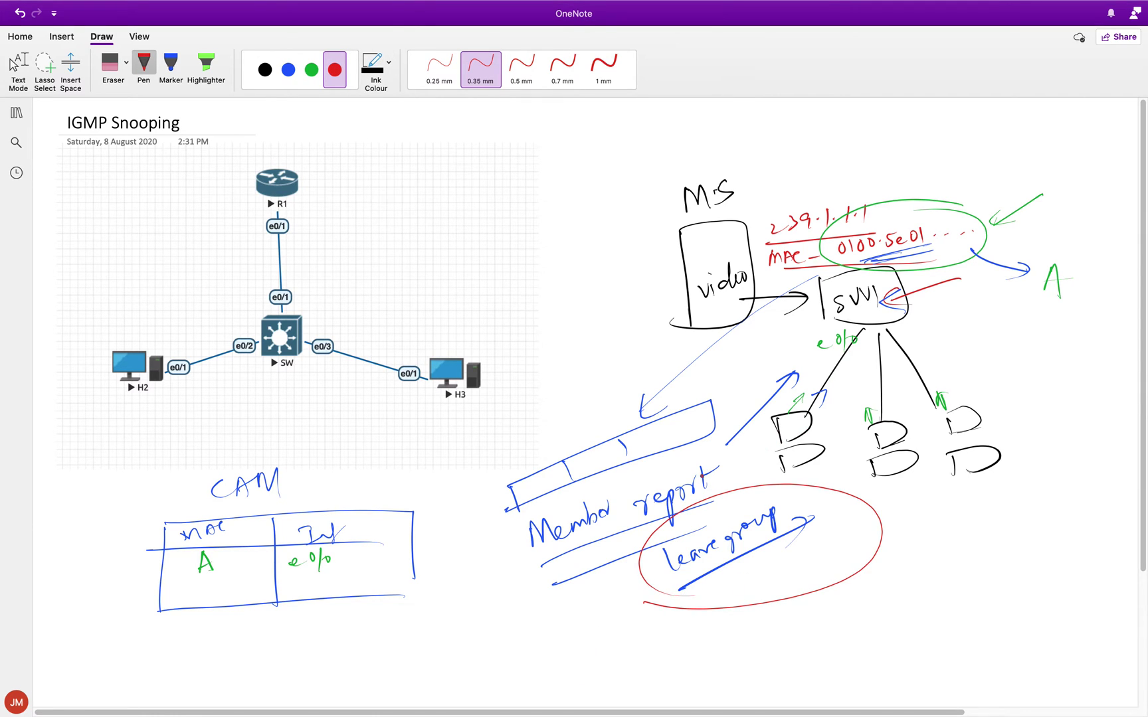
drag(668, 557, 677, 561)
Strike out the A / e0/0 row in the CAM table with a red line
click(311, 70)
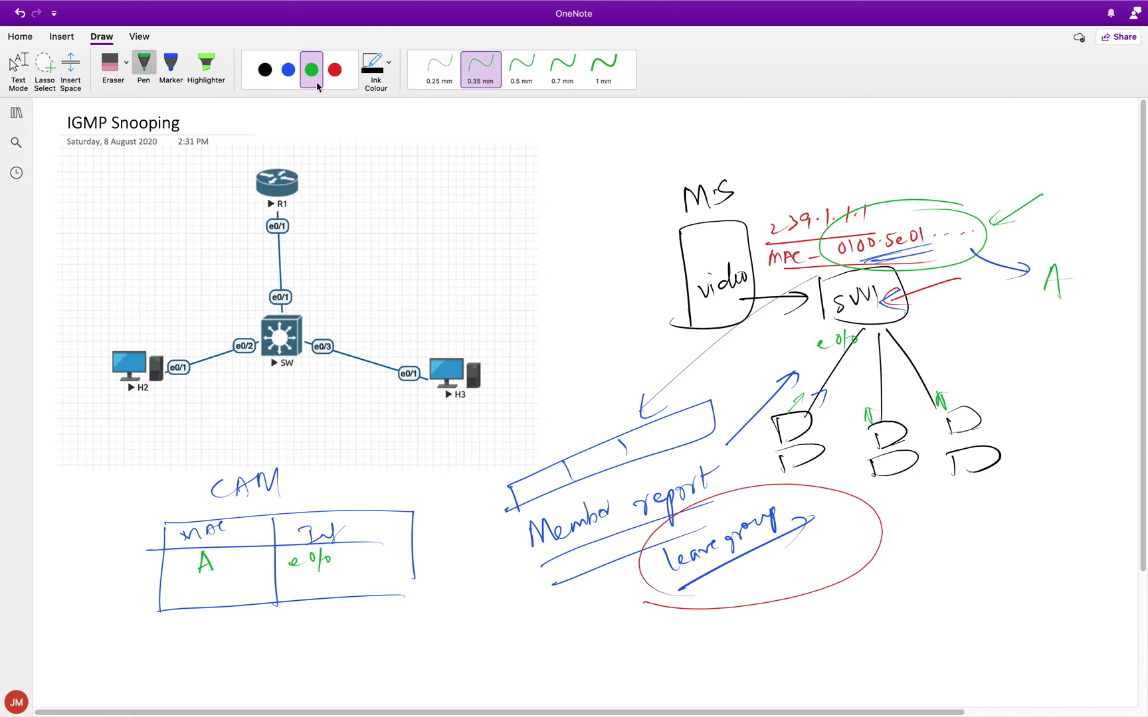
click(334, 70)
drag(149, 566, 384, 562)
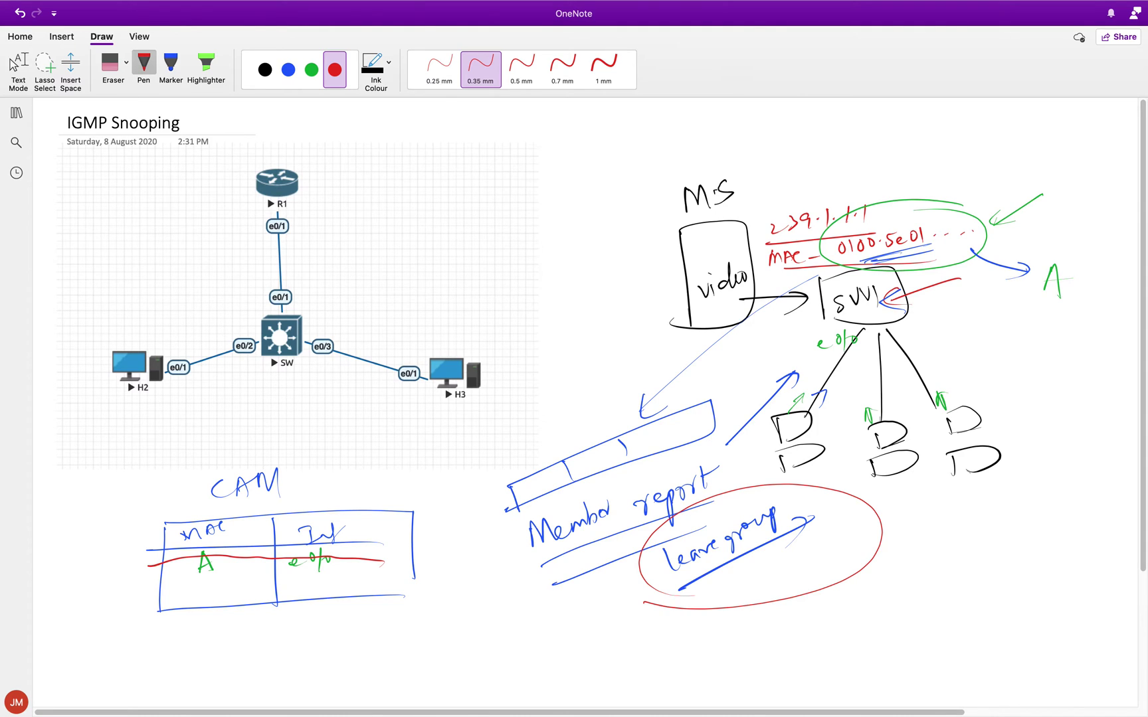
Add a new blank page to the notebook section
click(16, 115)
click(155, 699)
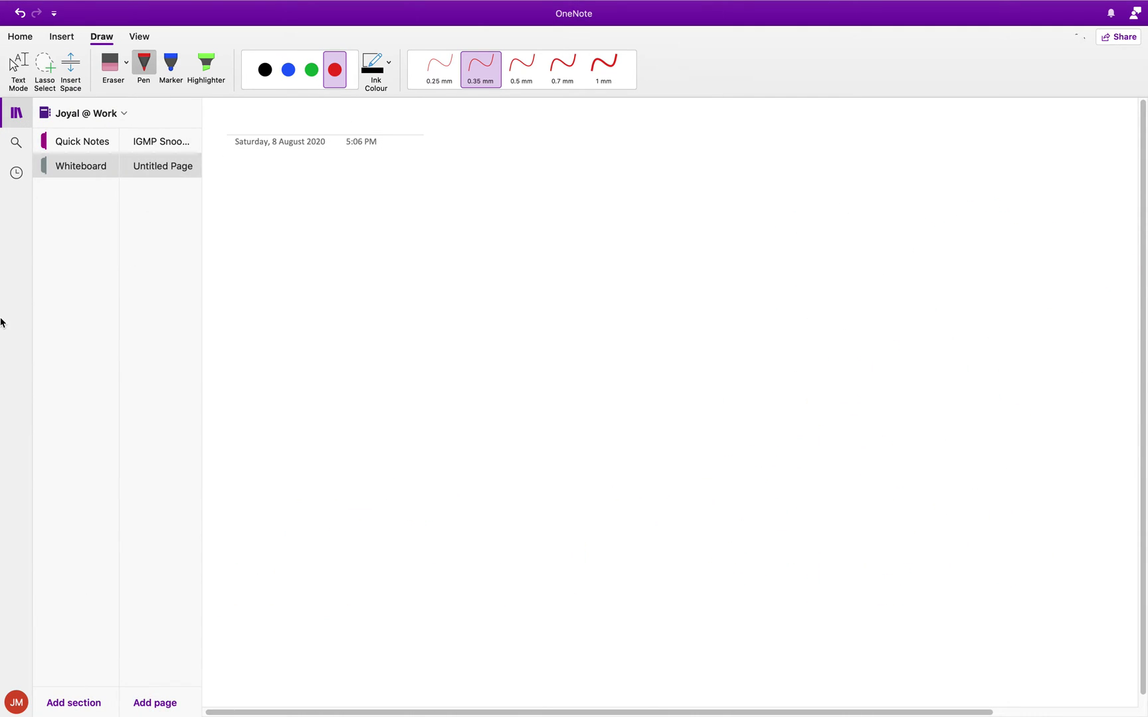
click(16, 113)
Capture the EVE-NG topology from Chrome and paste it onto the new OneNote page
key(ctrl+Up)
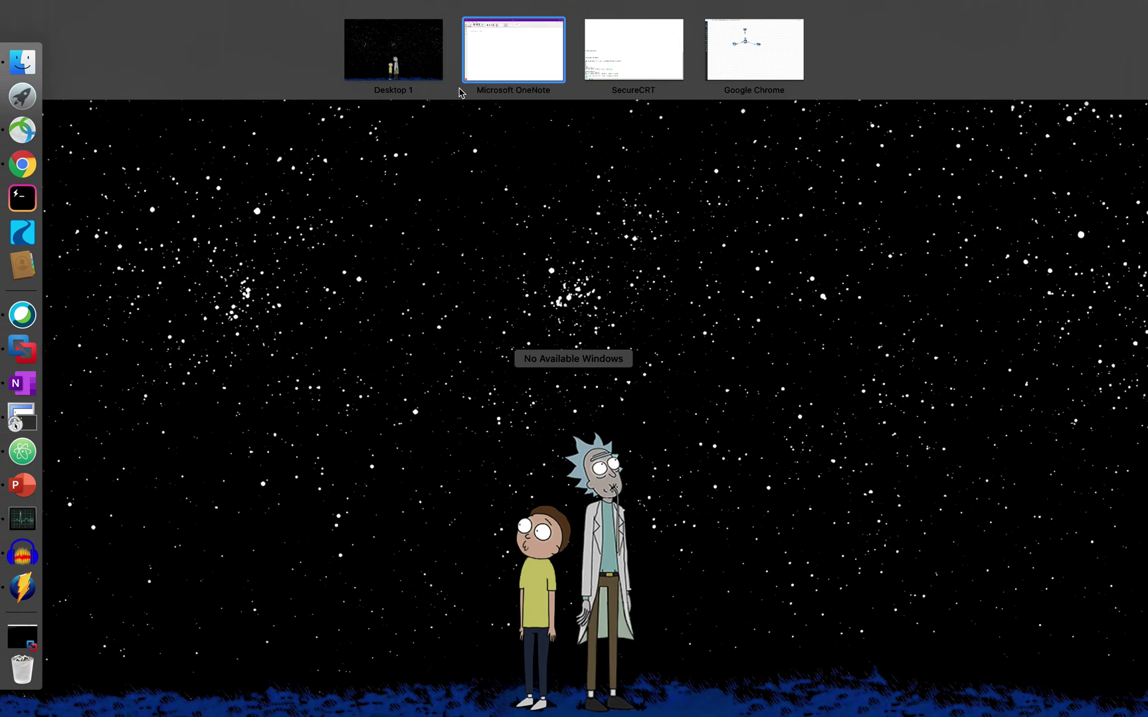
click(740, 63)
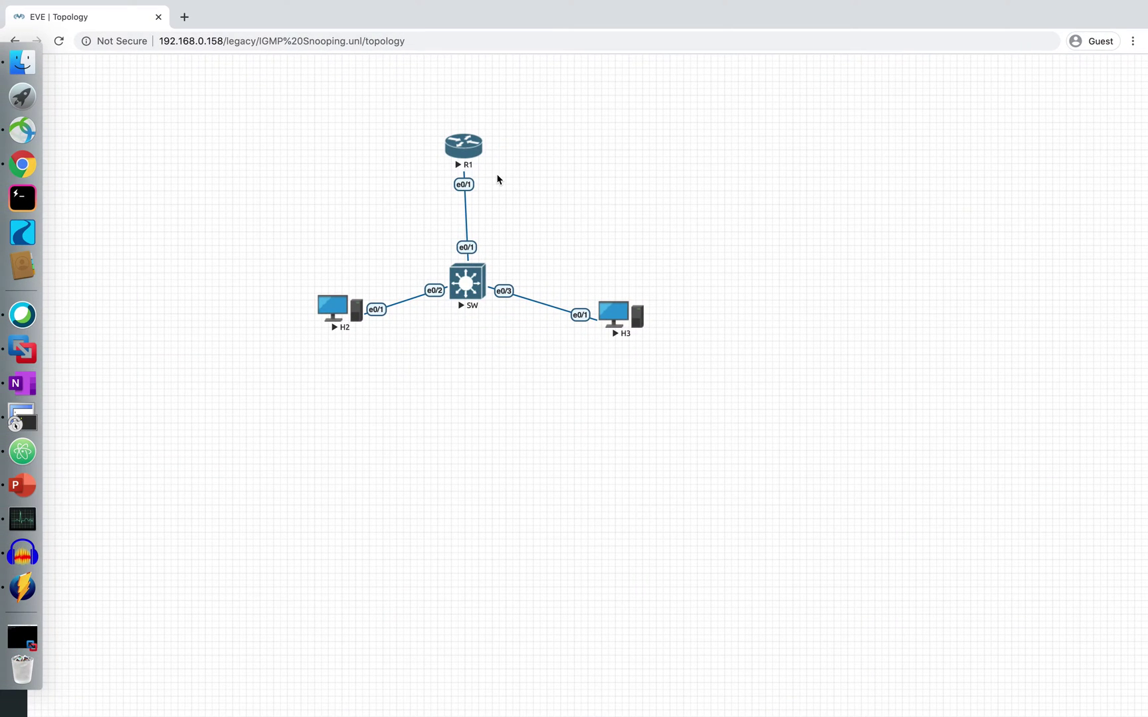
drag(261, 120, 761, 392)
key(ctrl+Up)
click(533, 49)
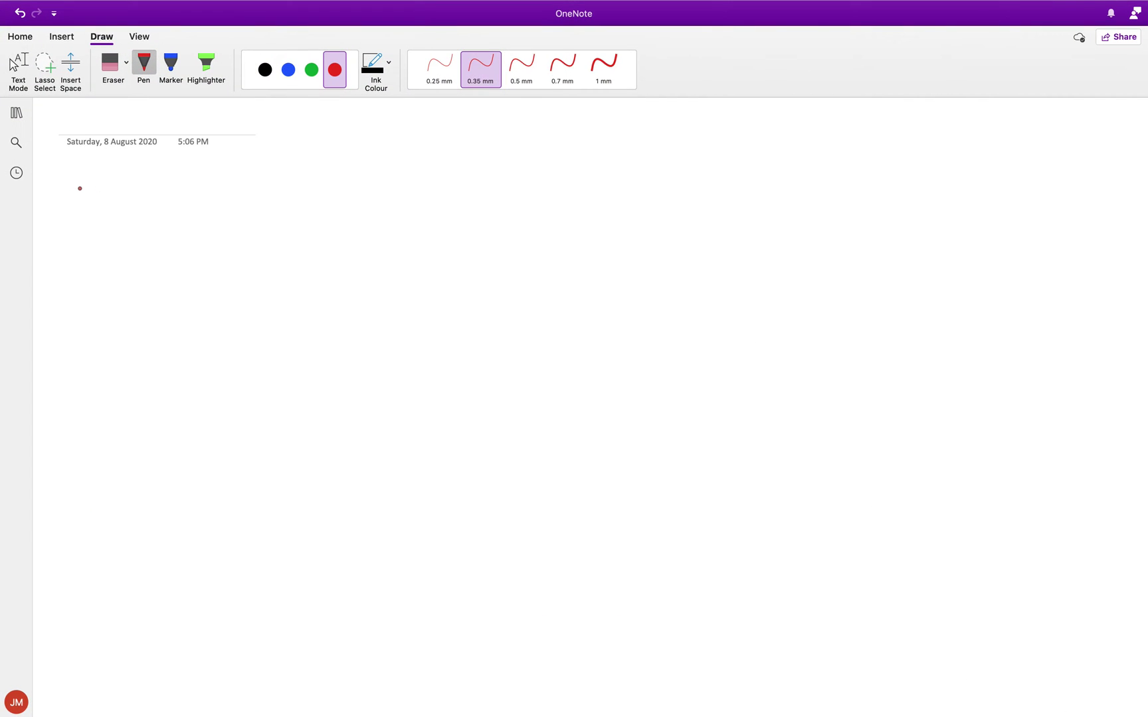
click(15, 66)
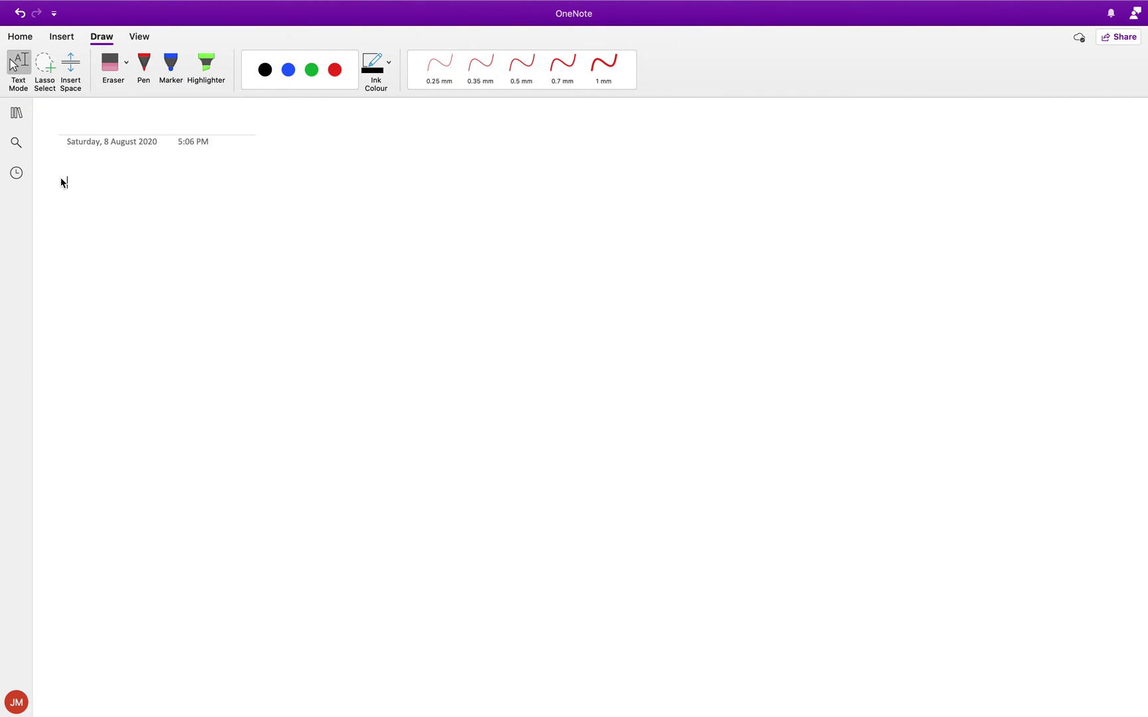
key(super+v)
Put SecureCRT side by side with OneNote in split view
key(ctrl+Up)
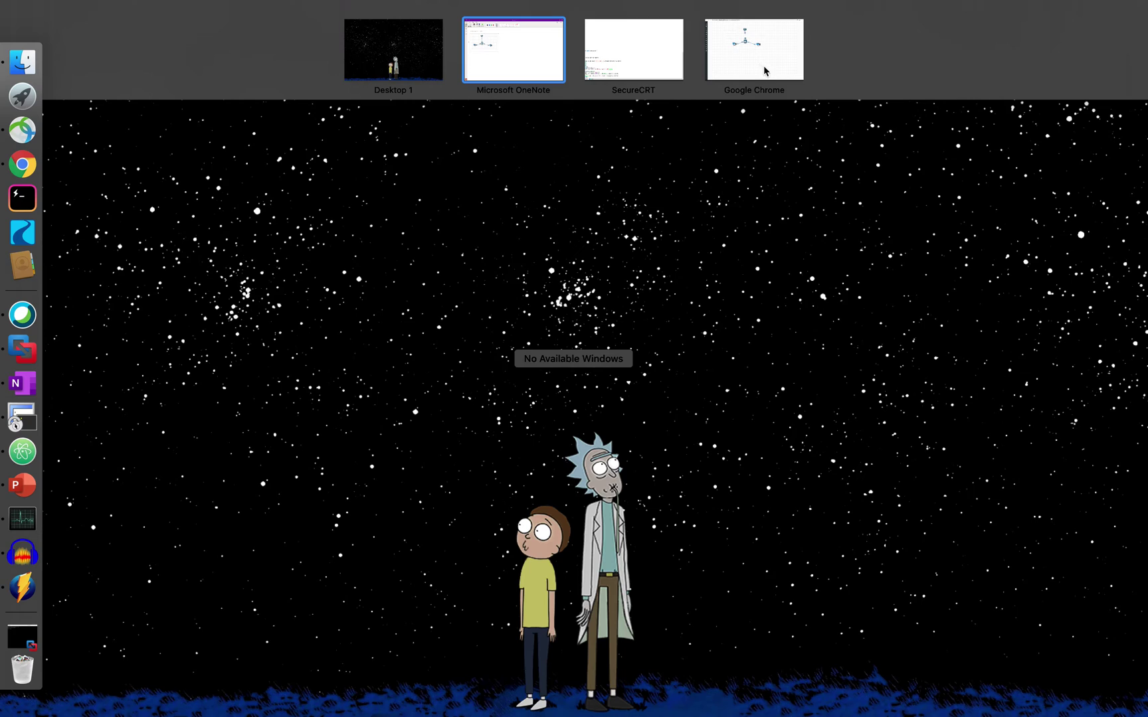
drag(641, 62, 555, 55)
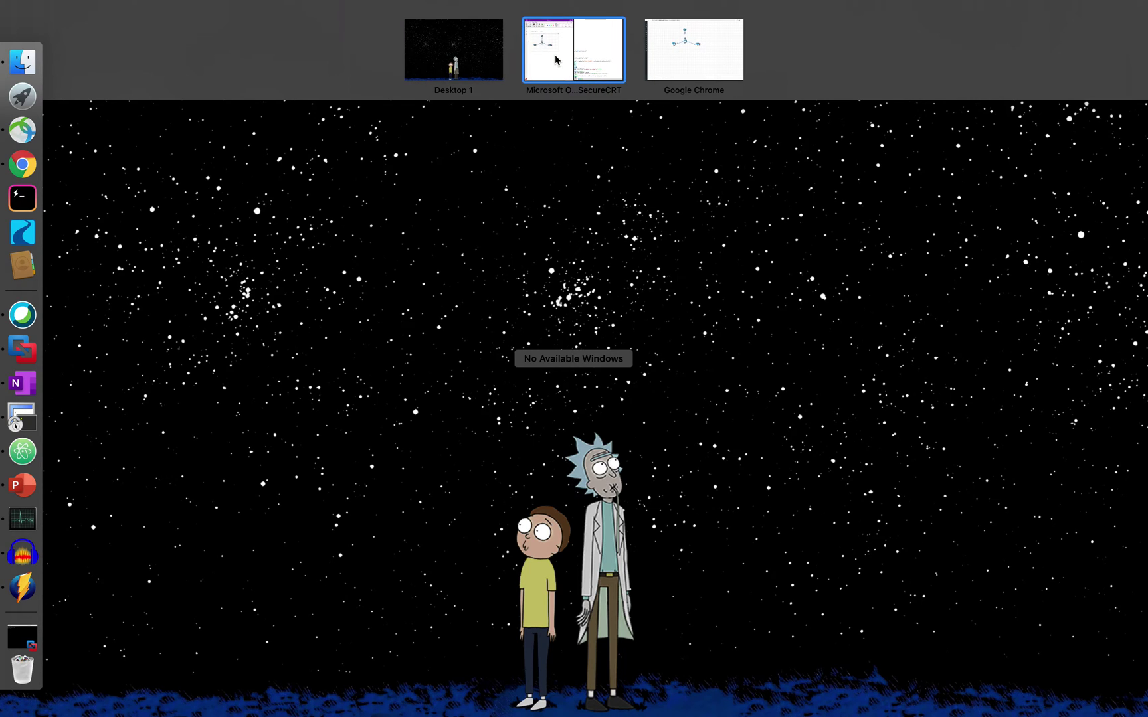
mouse_move(556, 54)
click(555, 55)
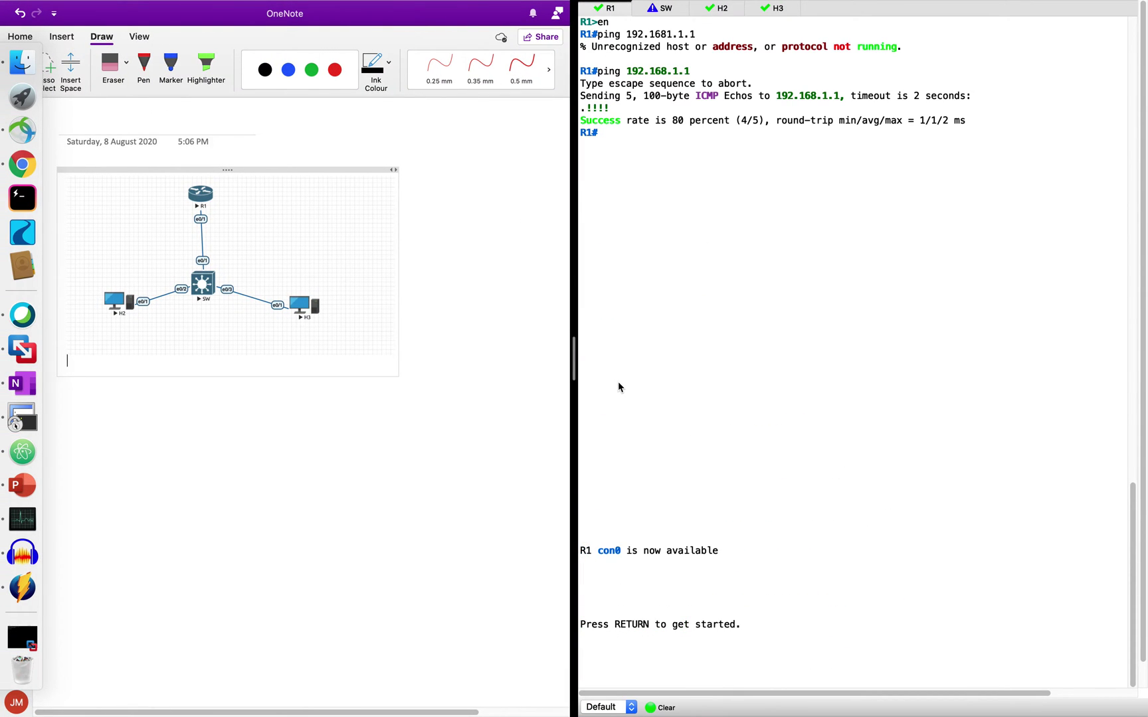
Enlarge the pasted topology image on the page
click(305, 304)
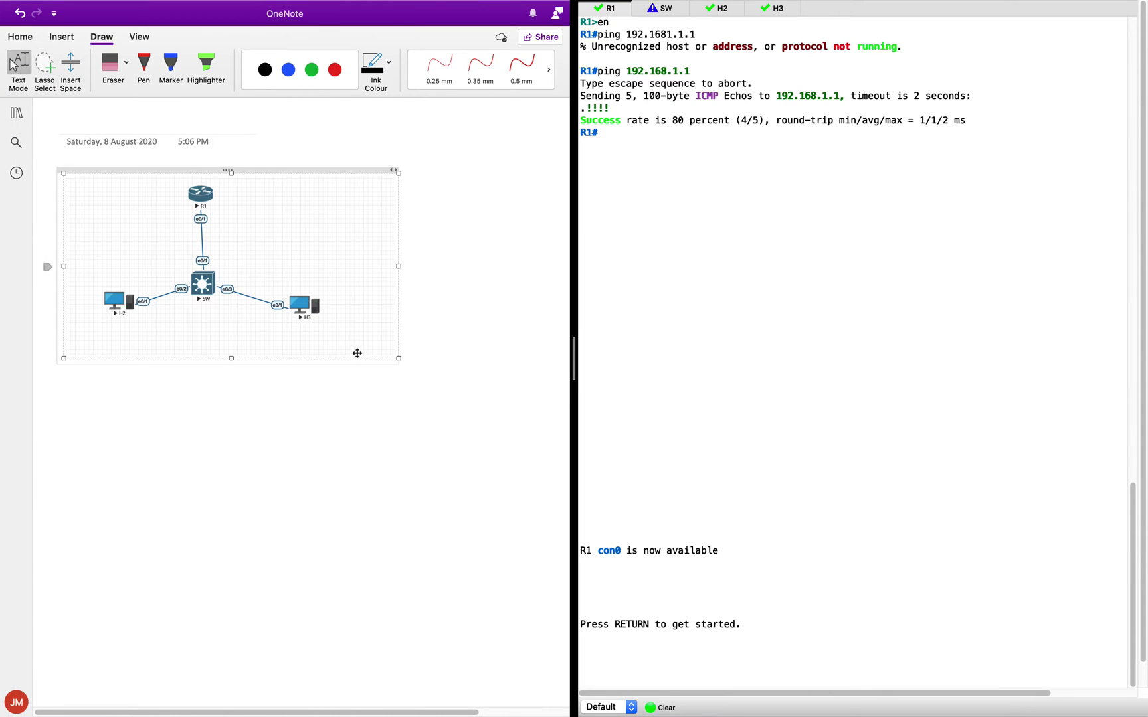
drag(392, 365, 495, 415)
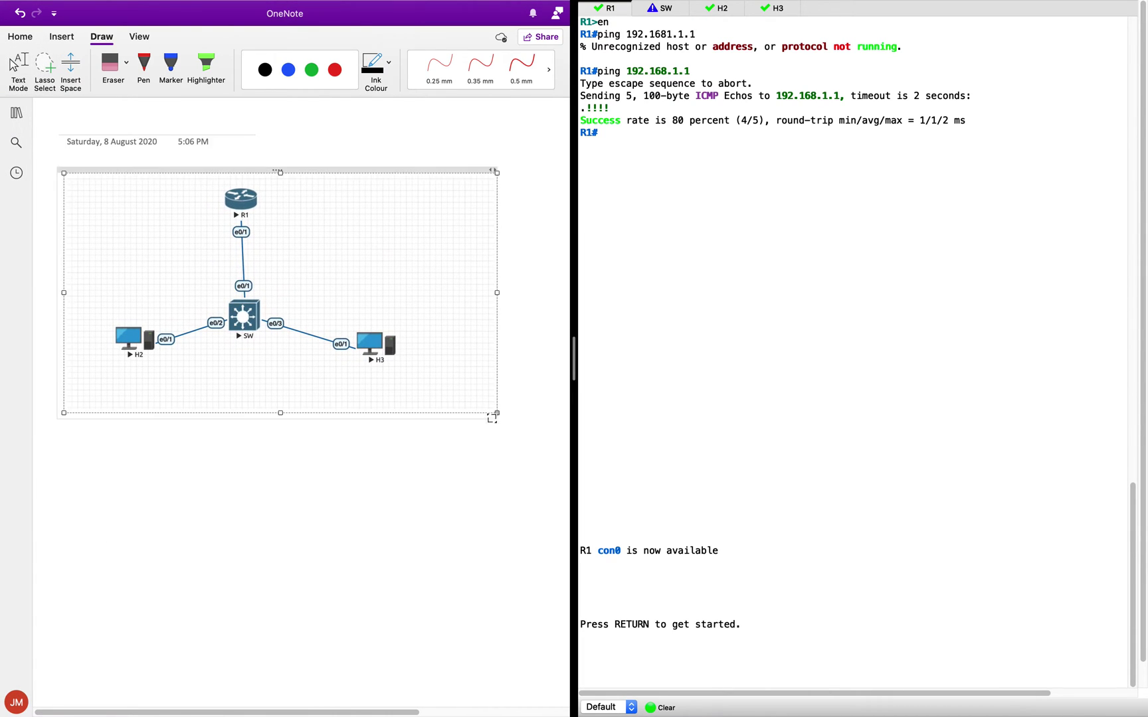
click(307, 419)
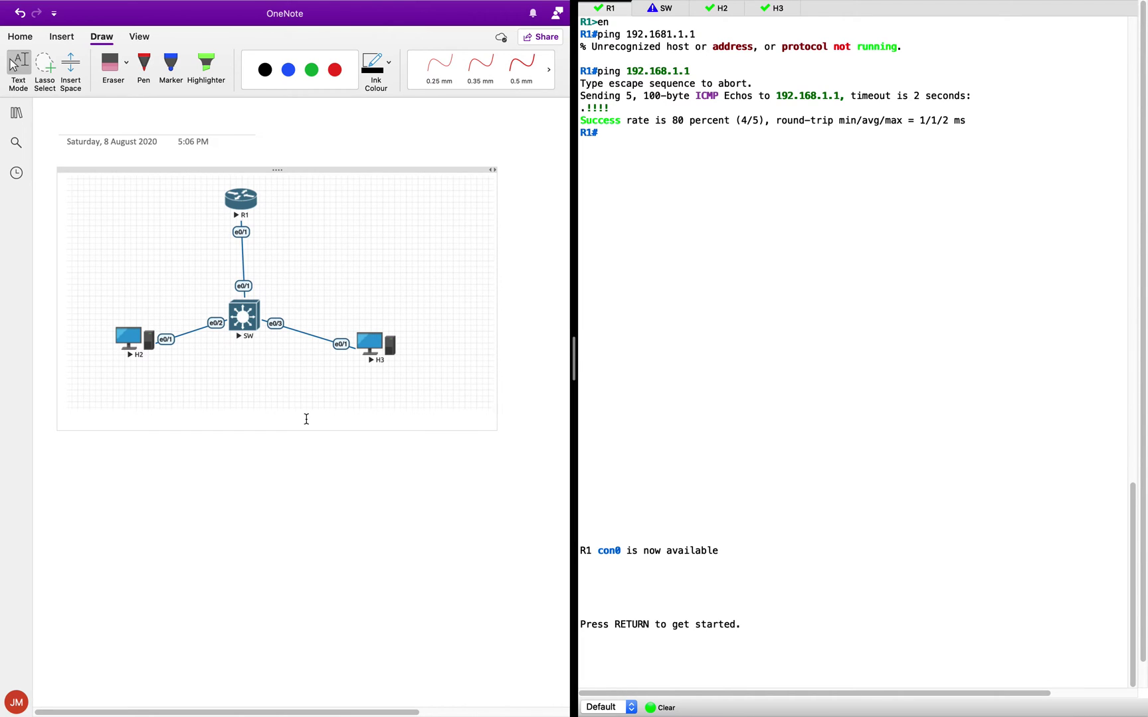
Deselect the diagram and switch to the EVE-NG topology space in Chrome
click(287, 458)
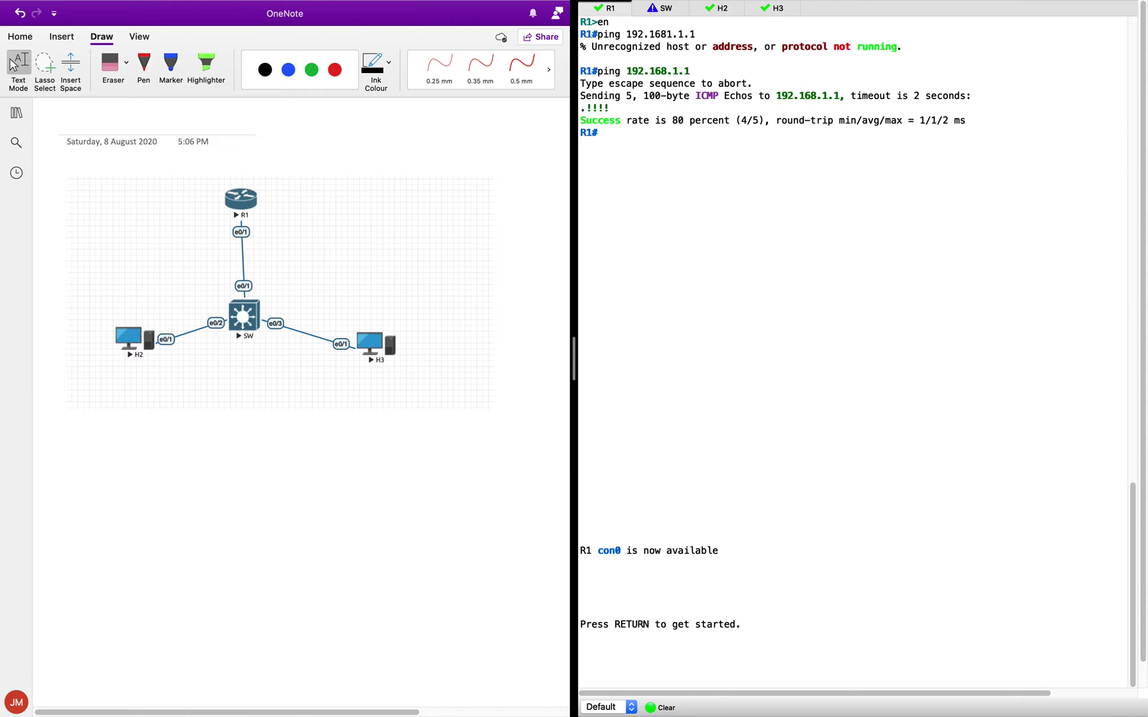
key(ctrl+Up)
click(735, 62)
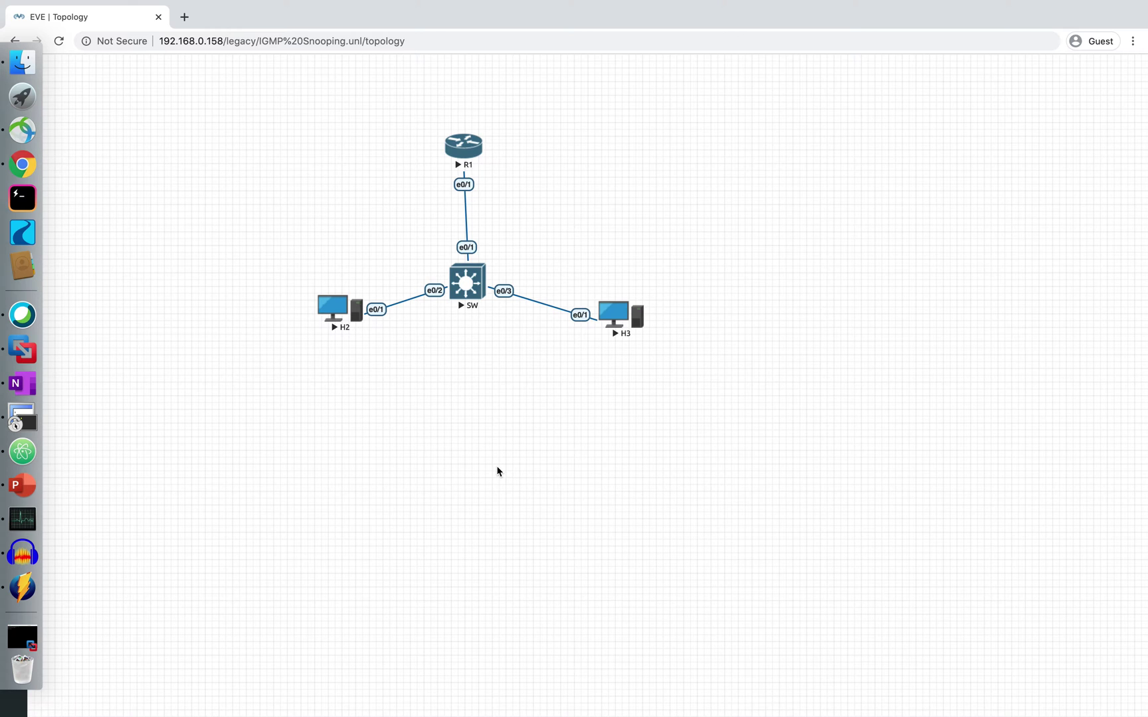
Return to the OneNote and SecureCRT split-view space via the desktop overview
key(ctrl+Up)
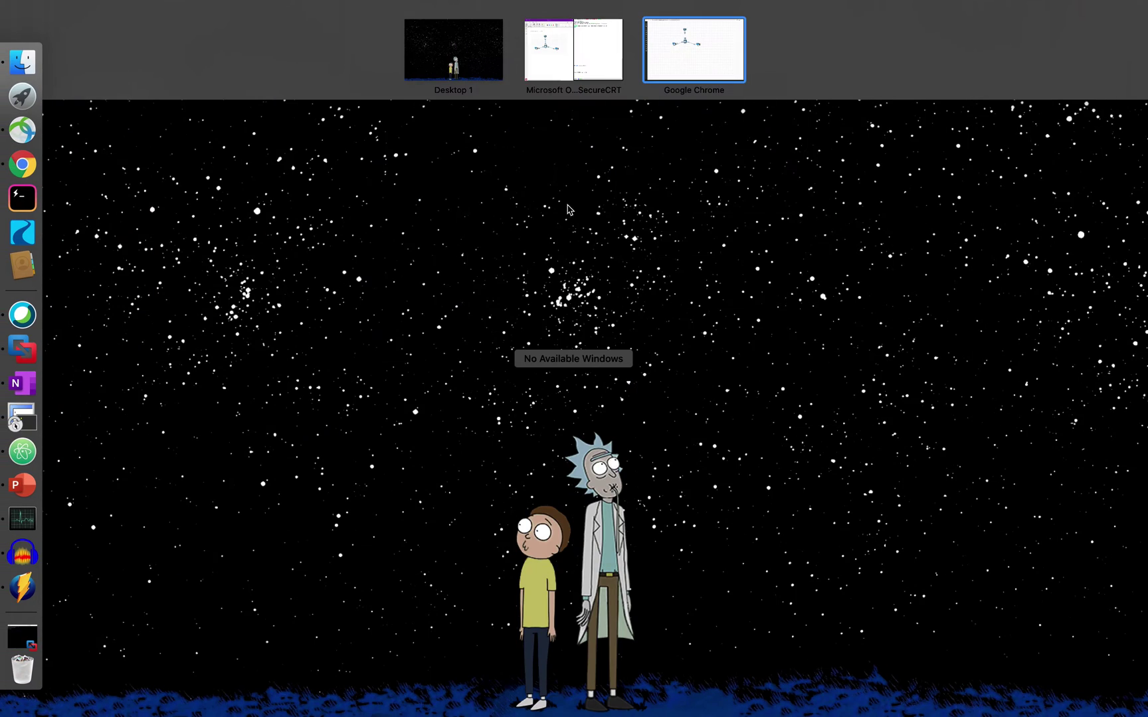
click(618, 80)
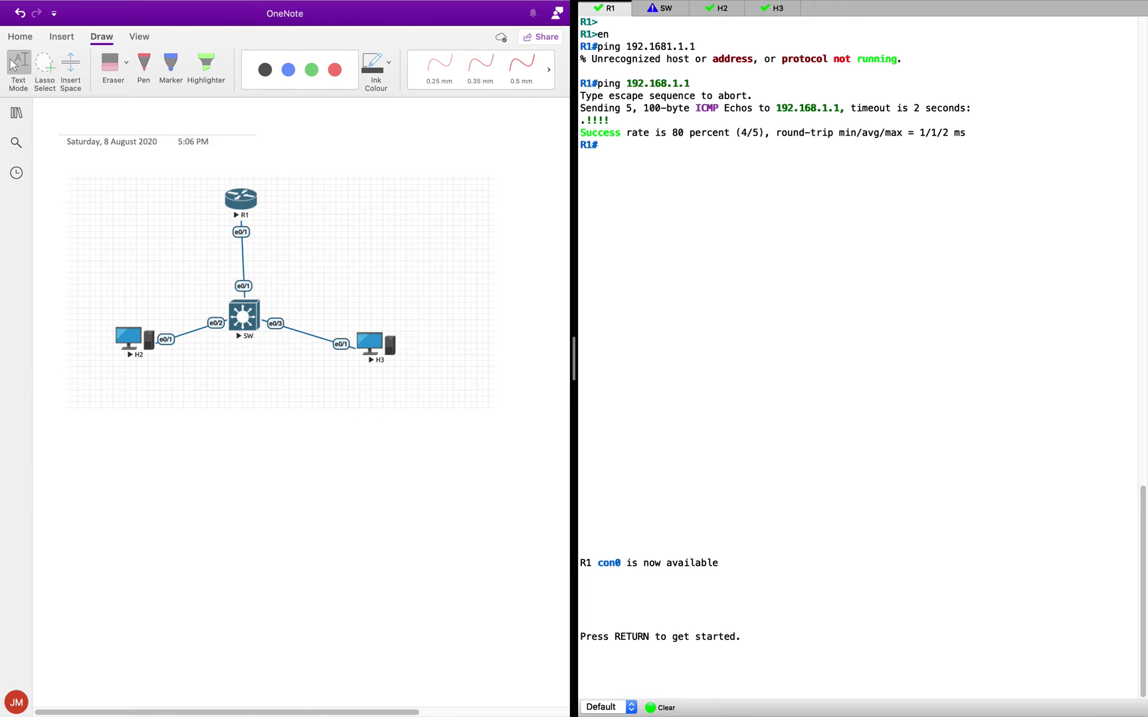
key(ctrl+Up)
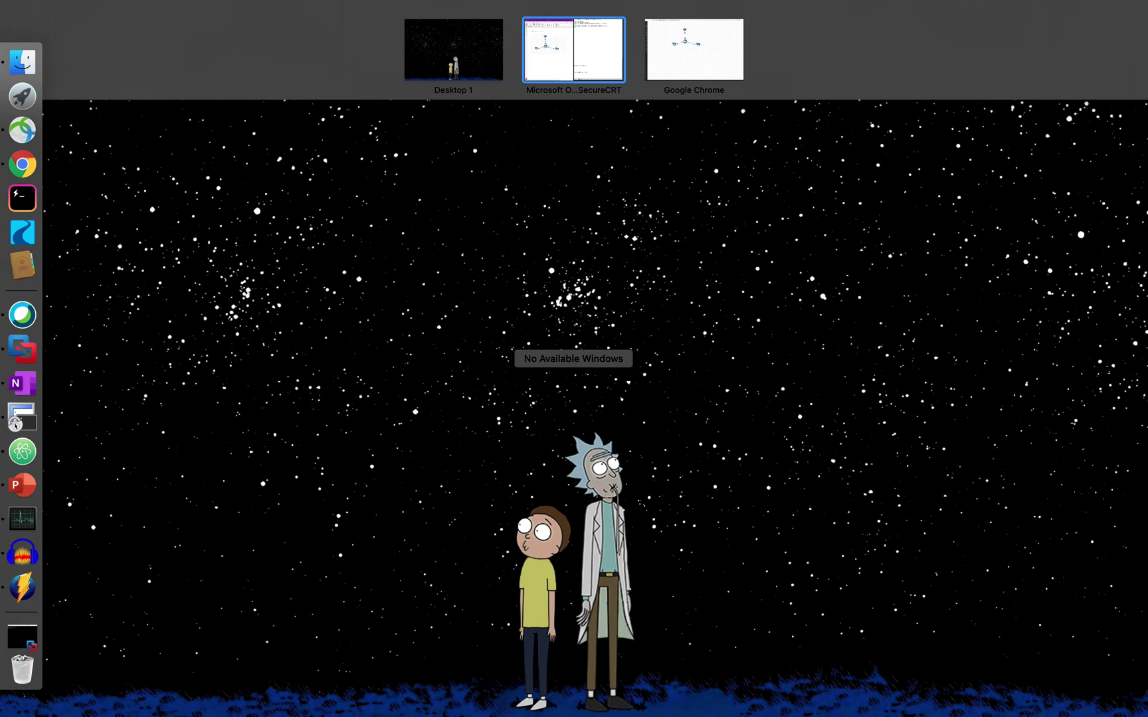
On the SW console, enter privileged mode with en, clear the screen, and run show ip igmp snooping
key(ctrl+Up)
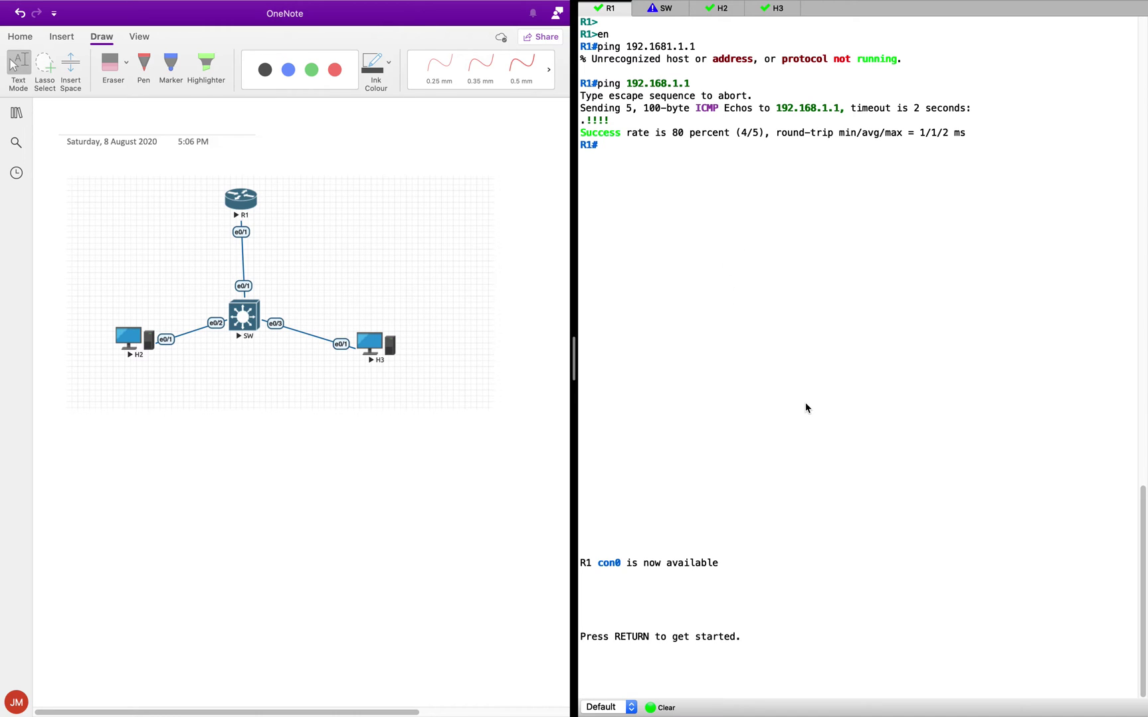
key(Return)
key(Return)
key(Return)
key(Return)
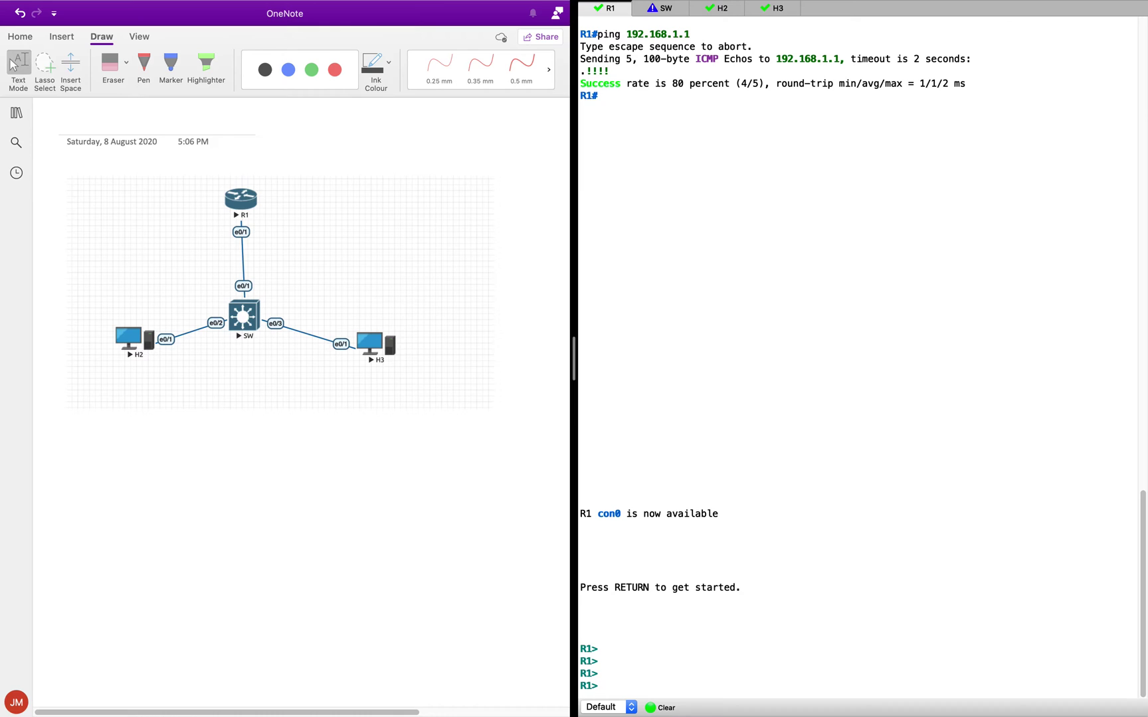
click(664, 8)
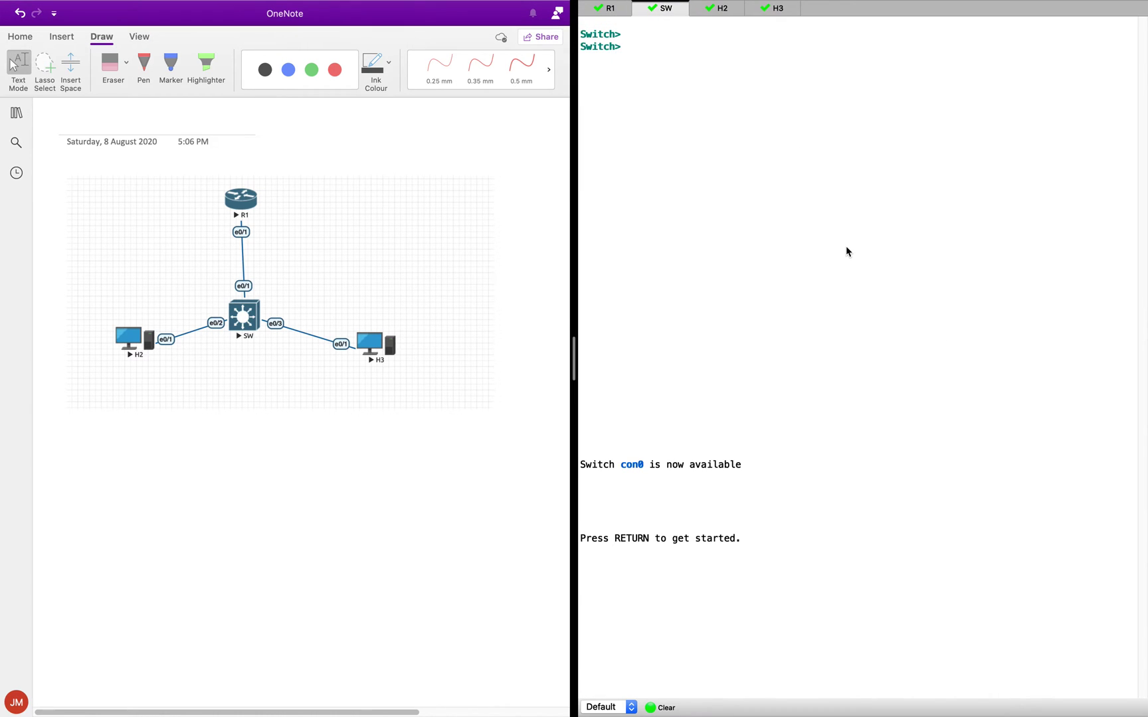
key(Return)
text(en)
key(Return)
key(Return)
key(Return)
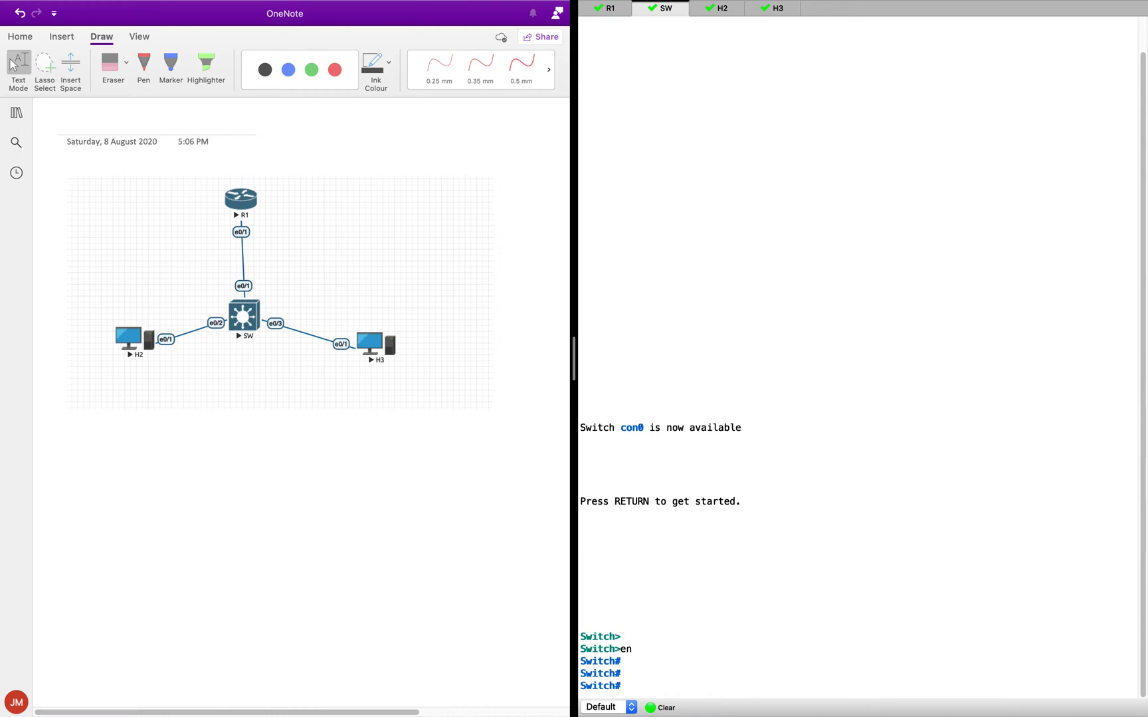
click(665, 709)
key(Return)
key(Return)
text(show i)
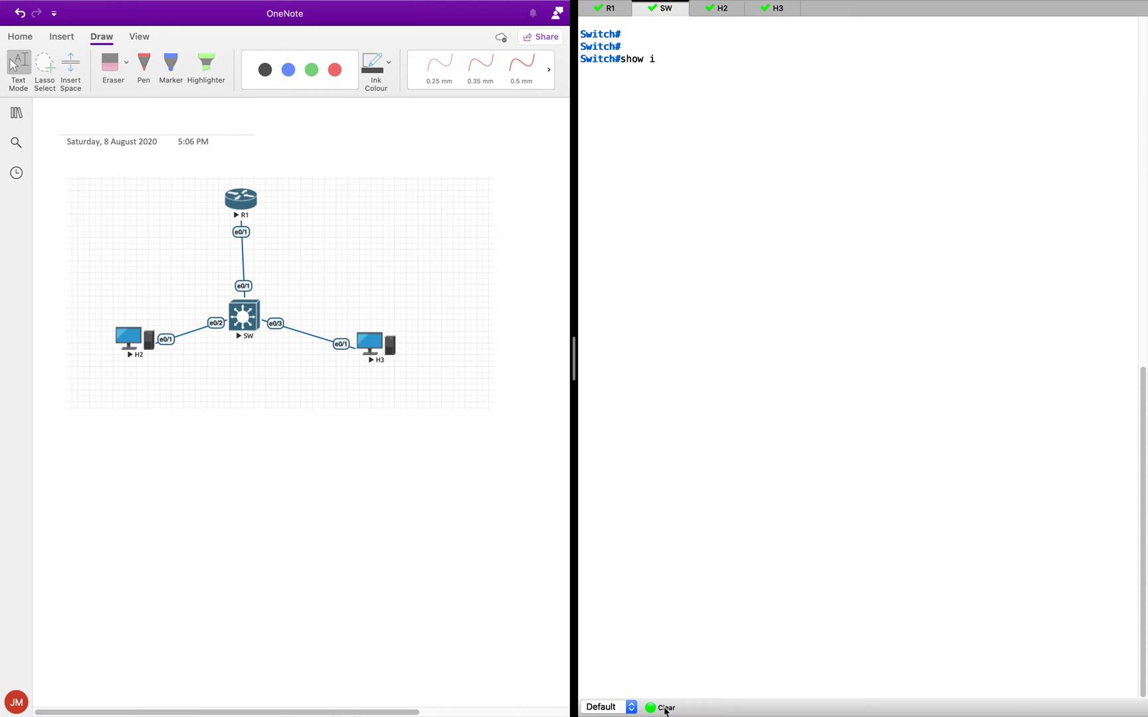
text(p ig)
key(Tab)
Run show ip igmp snooping and highlight the global IGMP snooping Enabled line
text(sno)
key(Tab)
key(Return)
key(Return)
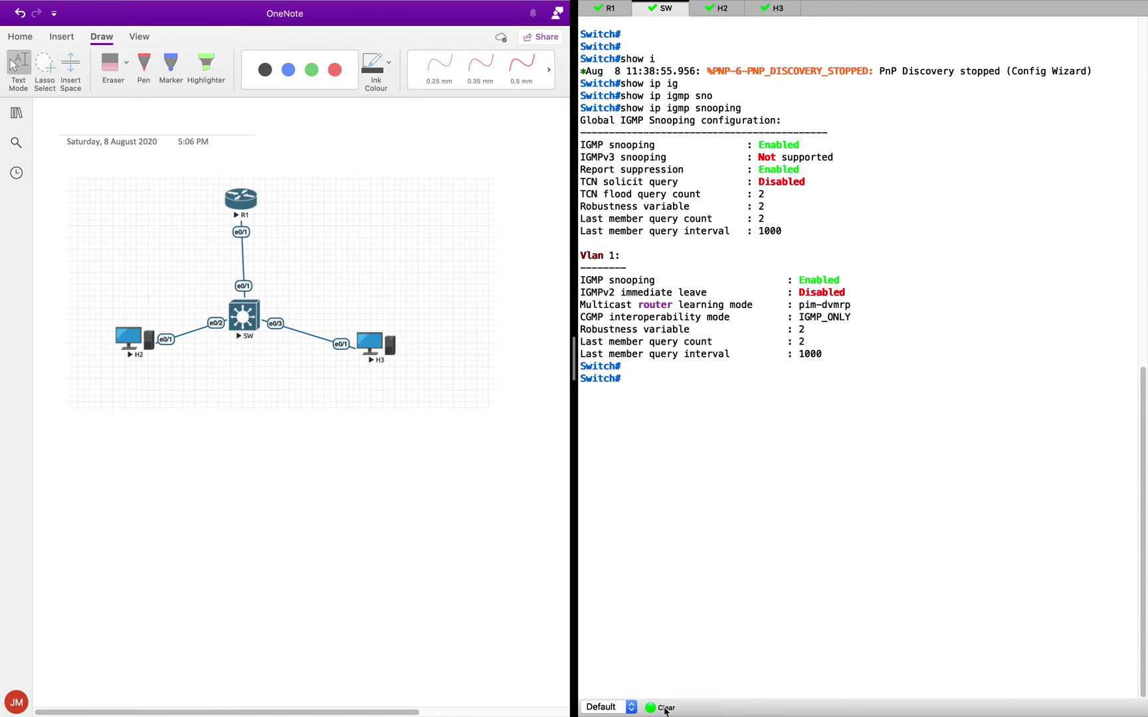
drag(579, 145, 811, 147)
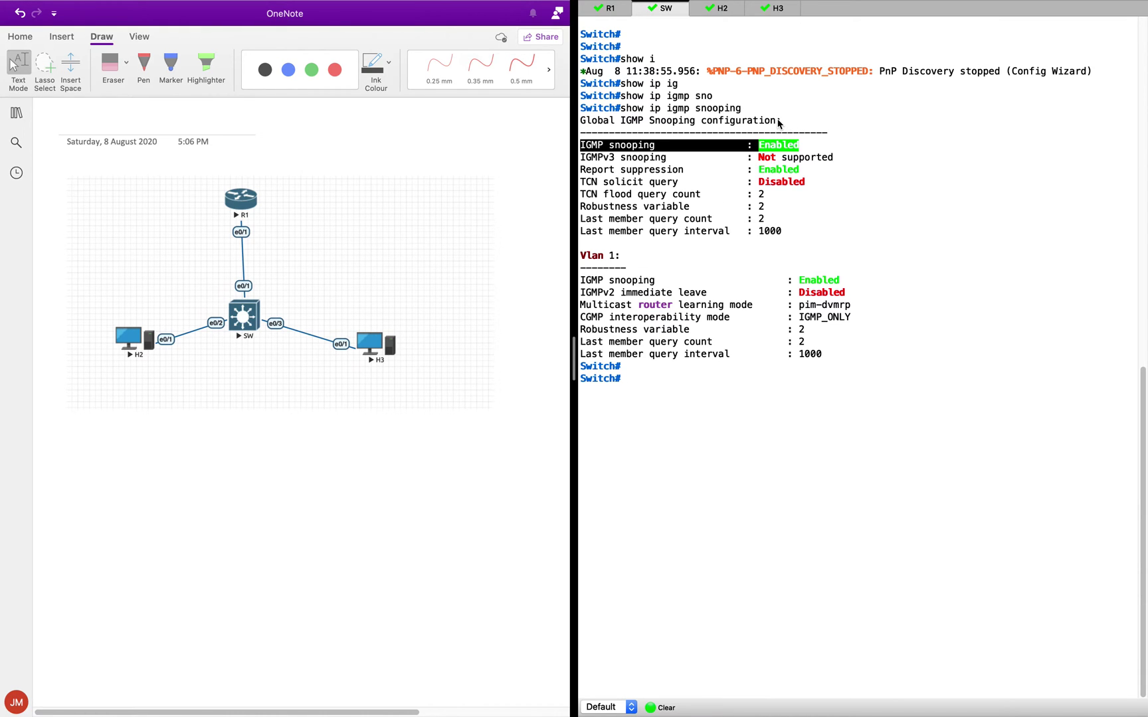
click(764, 158)
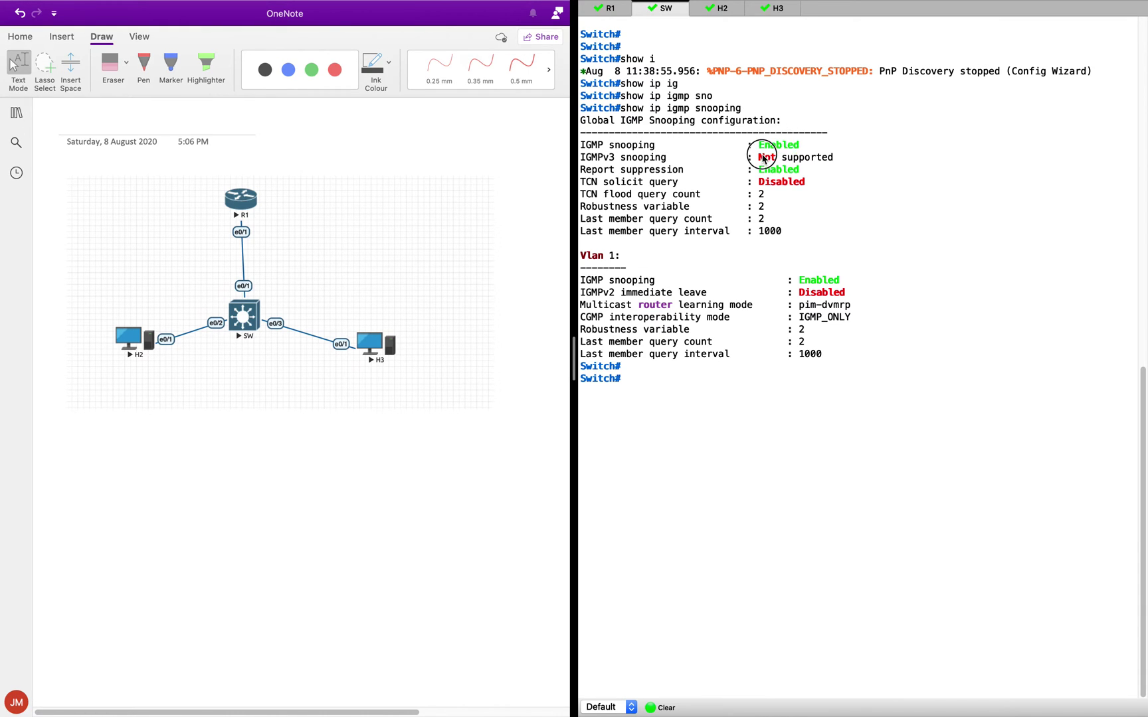
drag(797, 146, 576, 146)
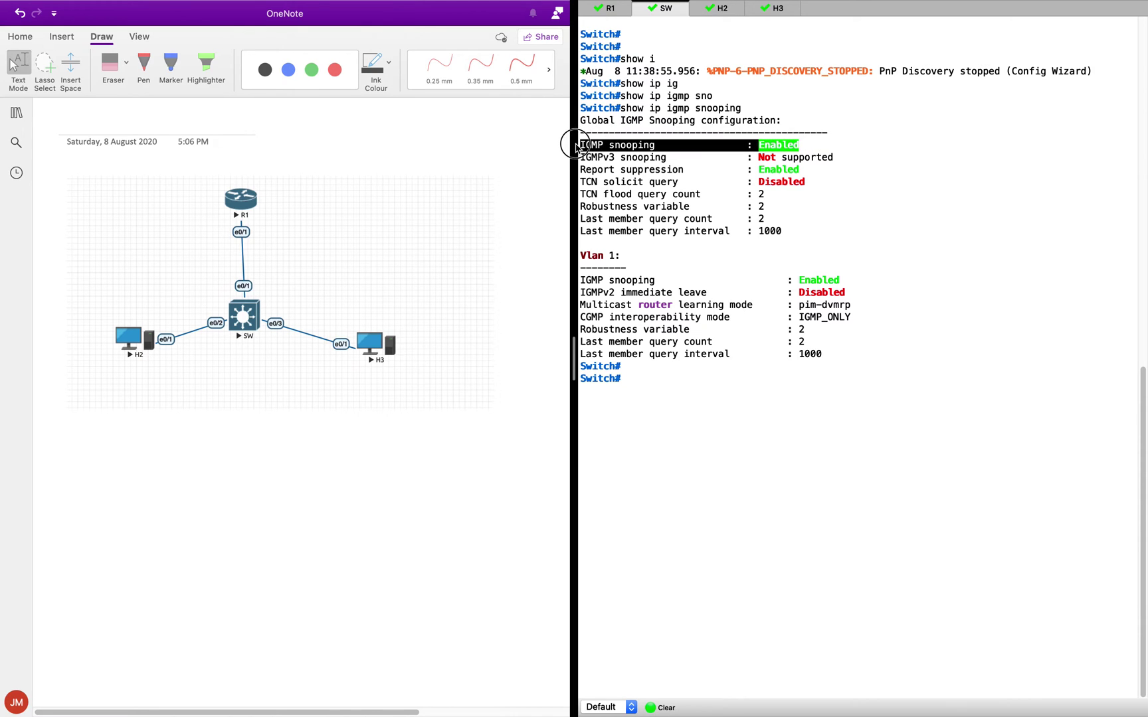
Highlight the Report suppression Enabled line in the snooping output
drag(797, 170, 575, 170)
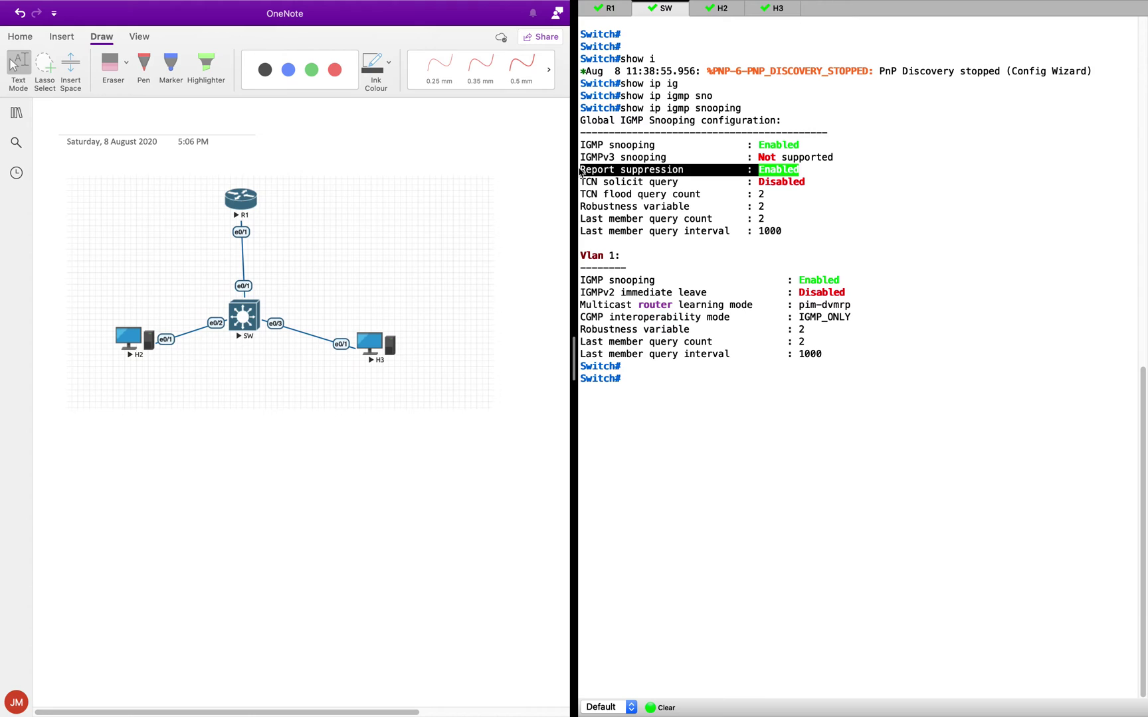
click(739, 180)
drag(815, 170, 569, 175)
click(789, 195)
drag(801, 170, 604, 176)
click(736, 335)
Point out Vlan 1 snooping Enabled and IGMPv2 immediate leave Disabled
drag(616, 257, 576, 250)
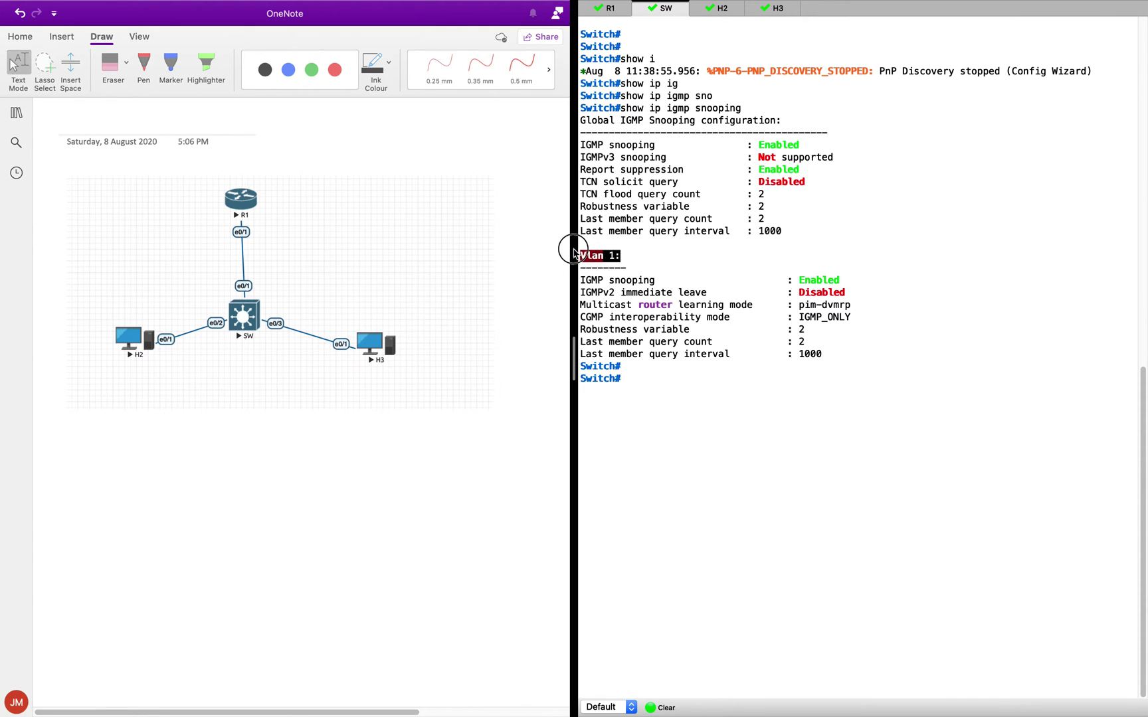
drag(863, 282, 559, 278)
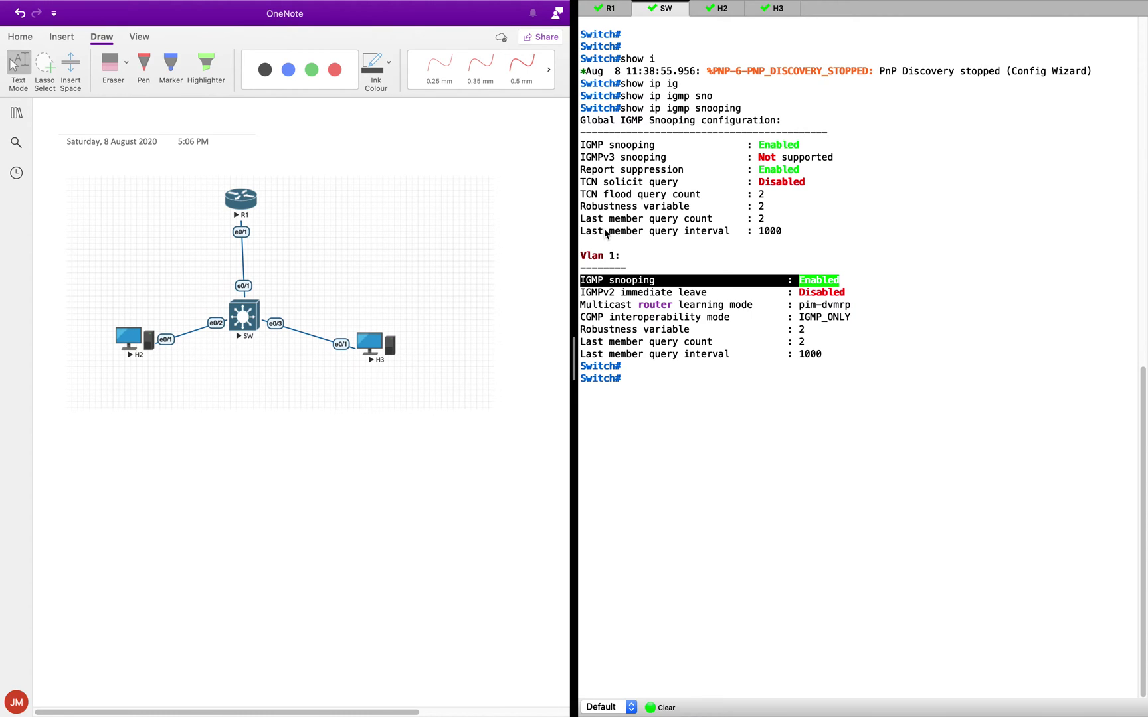
drag(817, 185, 551, 176)
drag(842, 307, 561, 292)
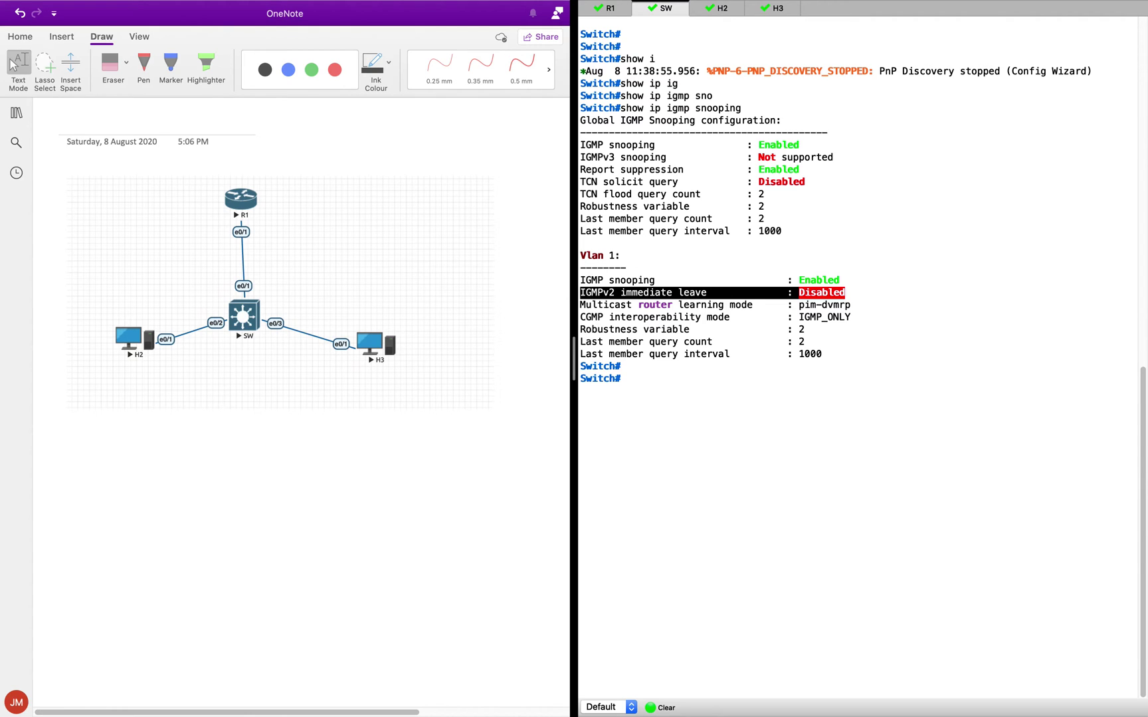
click(801, 296)
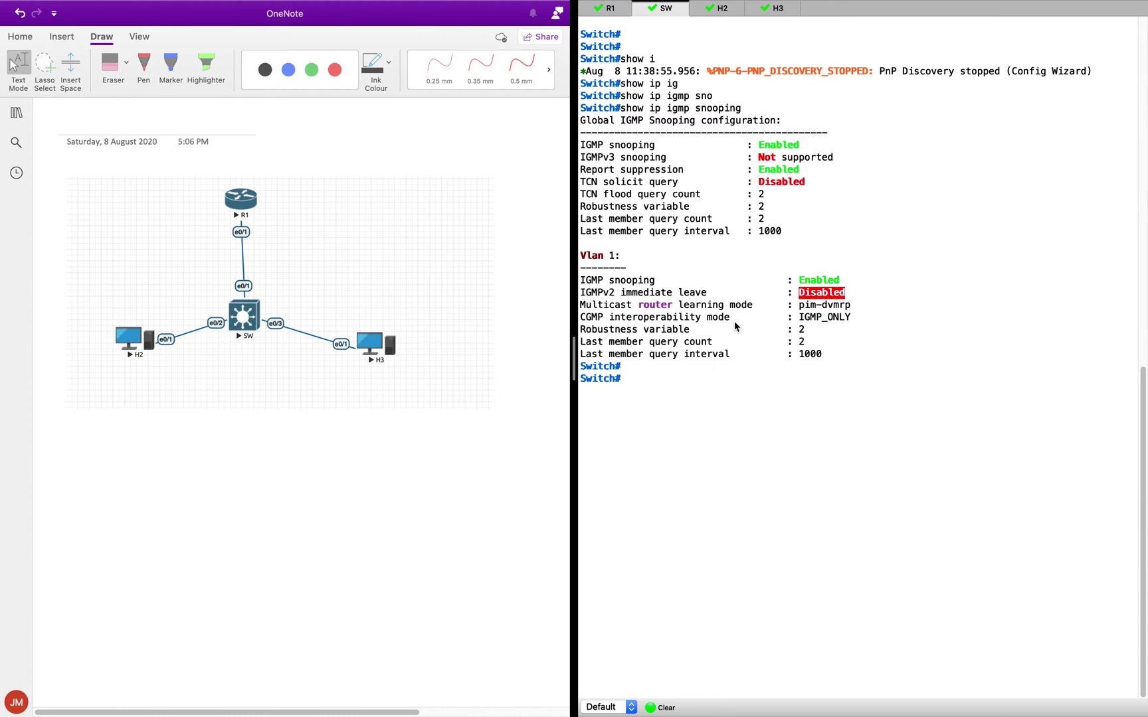
click(803, 424)
drag(848, 299, 550, 292)
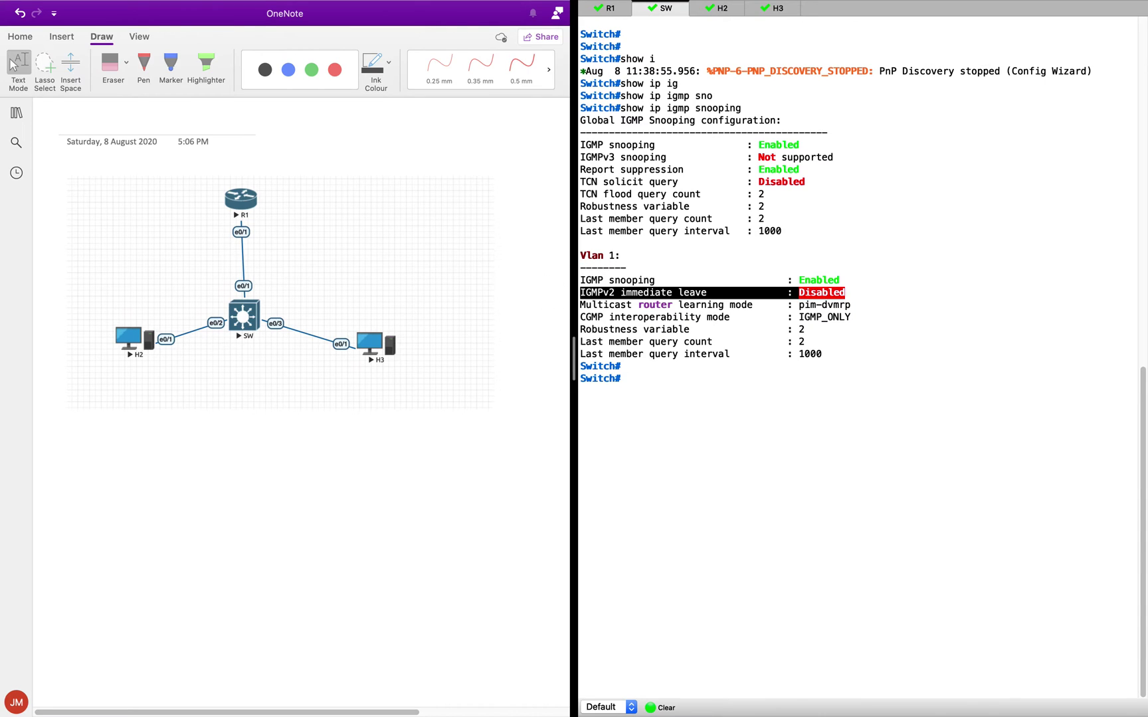
click(873, 306)
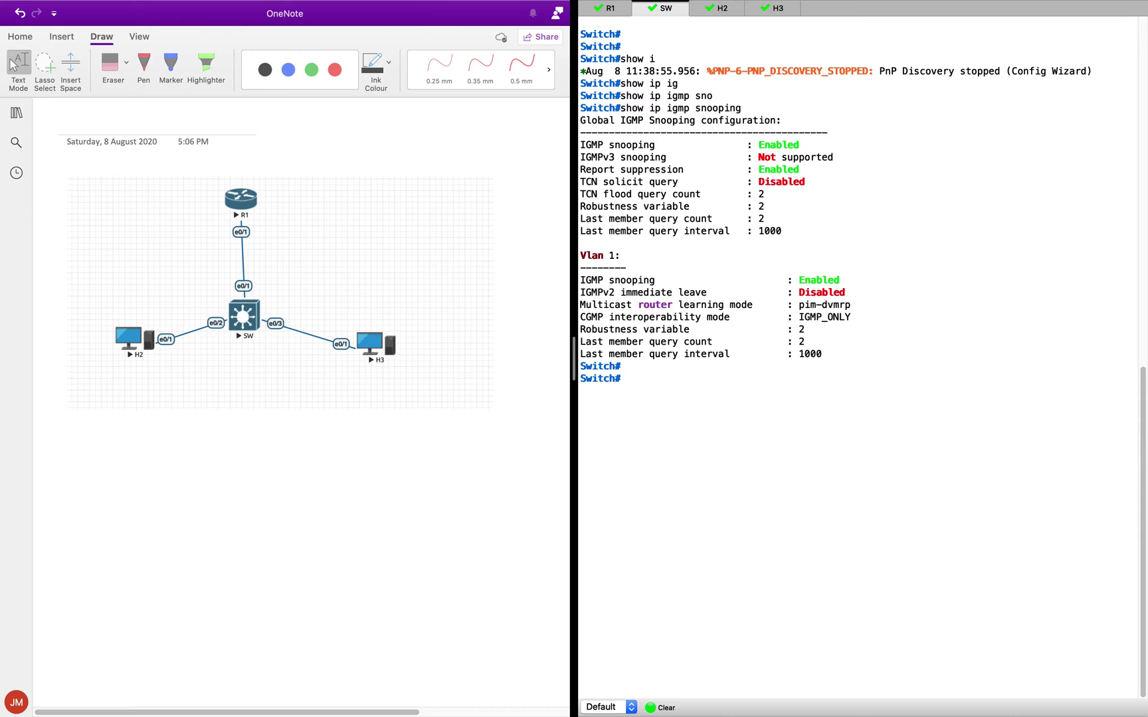
click(955, 514)
Turn on debug ip igmp snooping router on the switch
text(debug ip ig)
key(Tab)
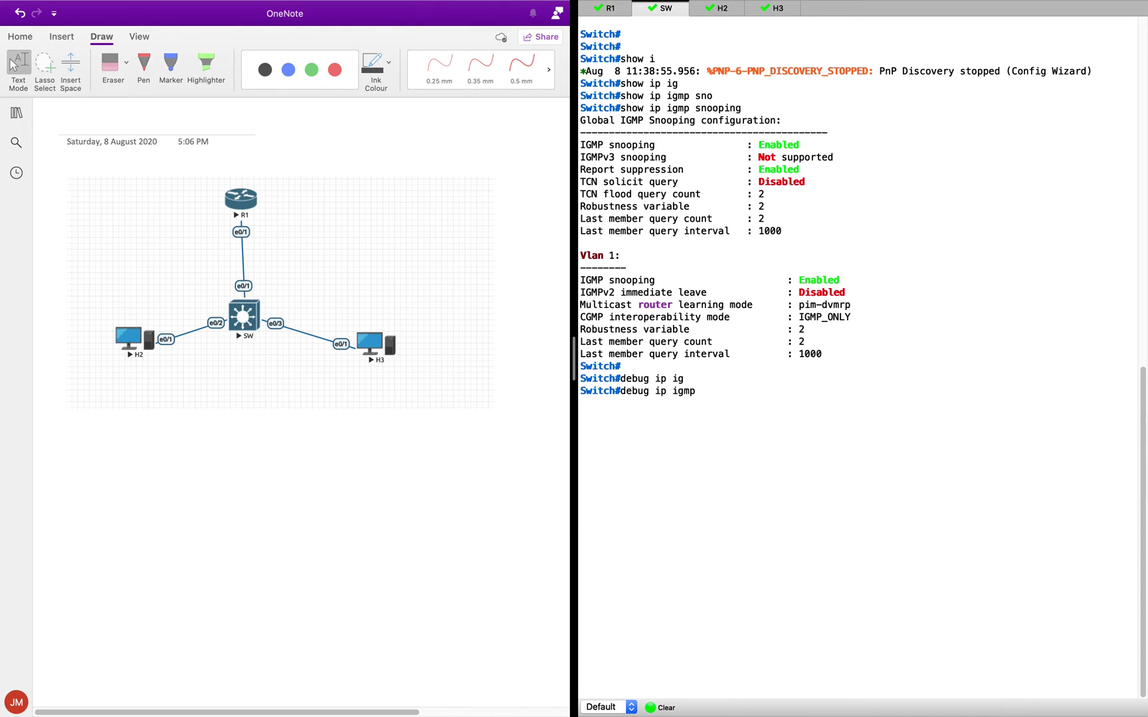
text(sn)
key(Tab)
text(rou)
key(Tab)
key(Return)
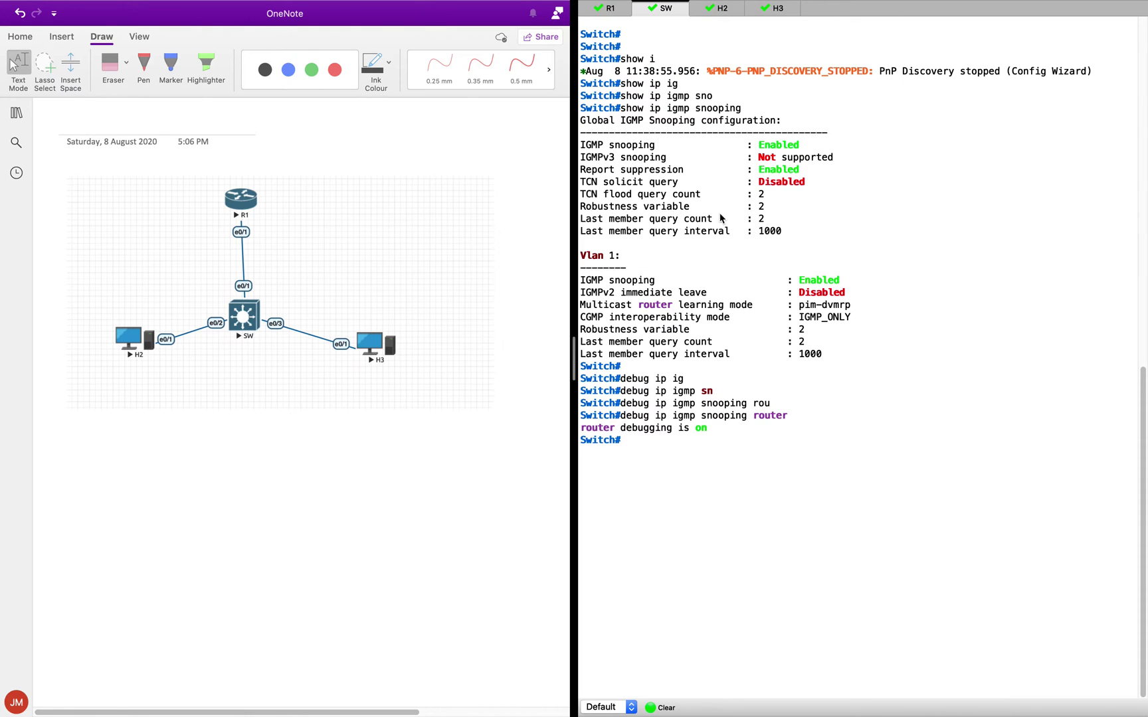
On R1, enter privileged mode and clear the console
click(618, 12)
key(Return)
key(Return)
key(Return)
key(Return)
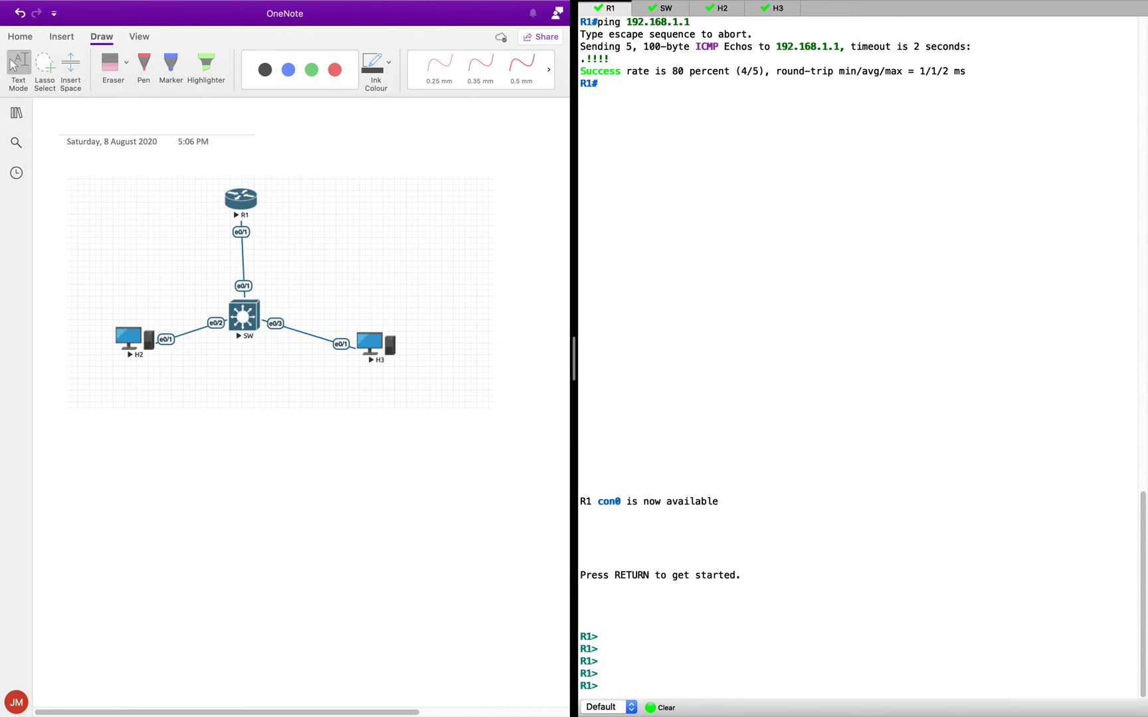
text(en)
key(Return)
key(Return)
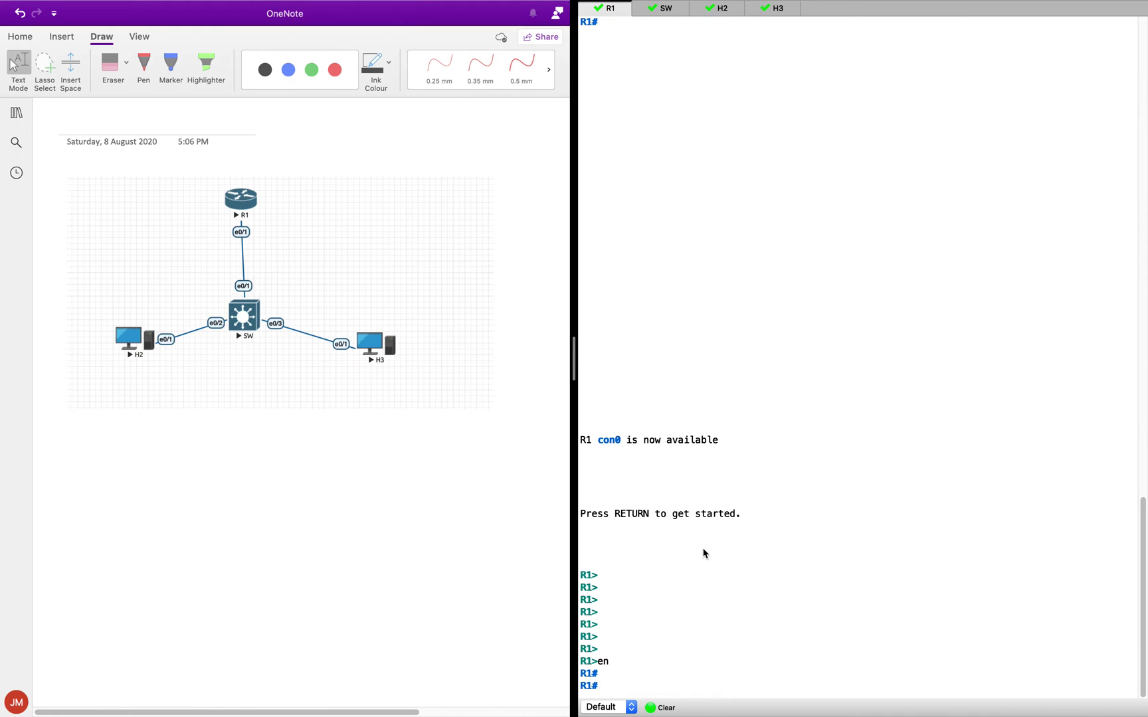
click(657, 712)
key(Return)
key(Return)
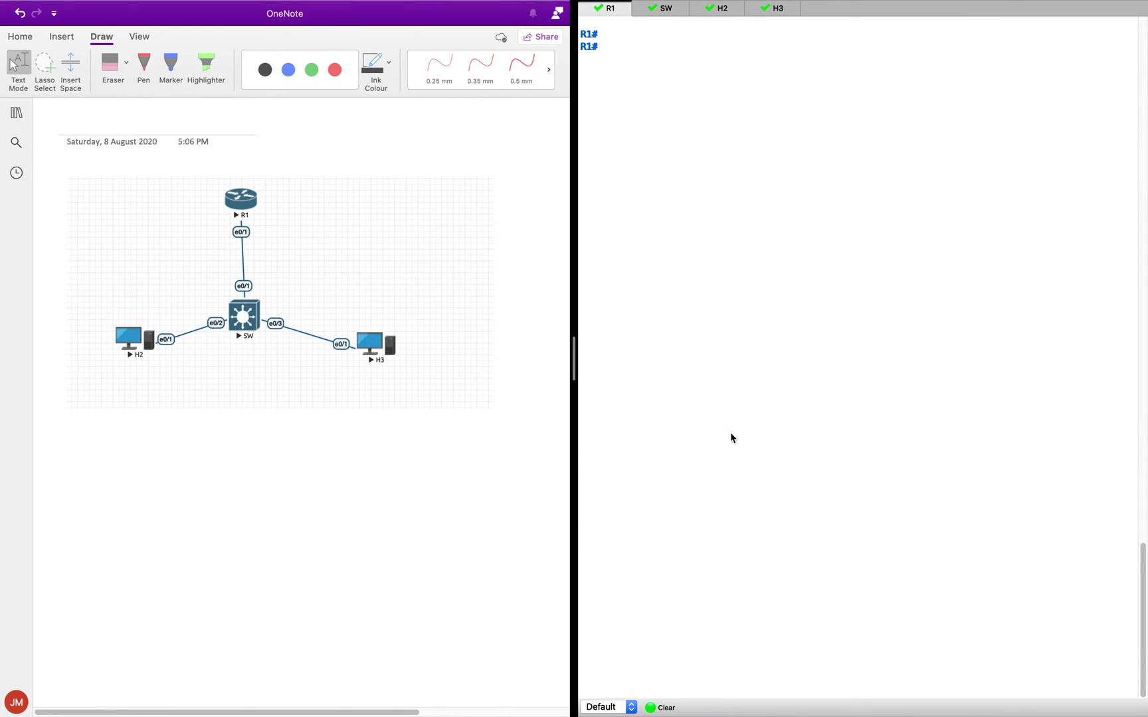
Enable ip multicast-routing in R1's global configuration
click(922, 222)
text(onf t)
key(Return)
text(ip mu)
key(Tab)
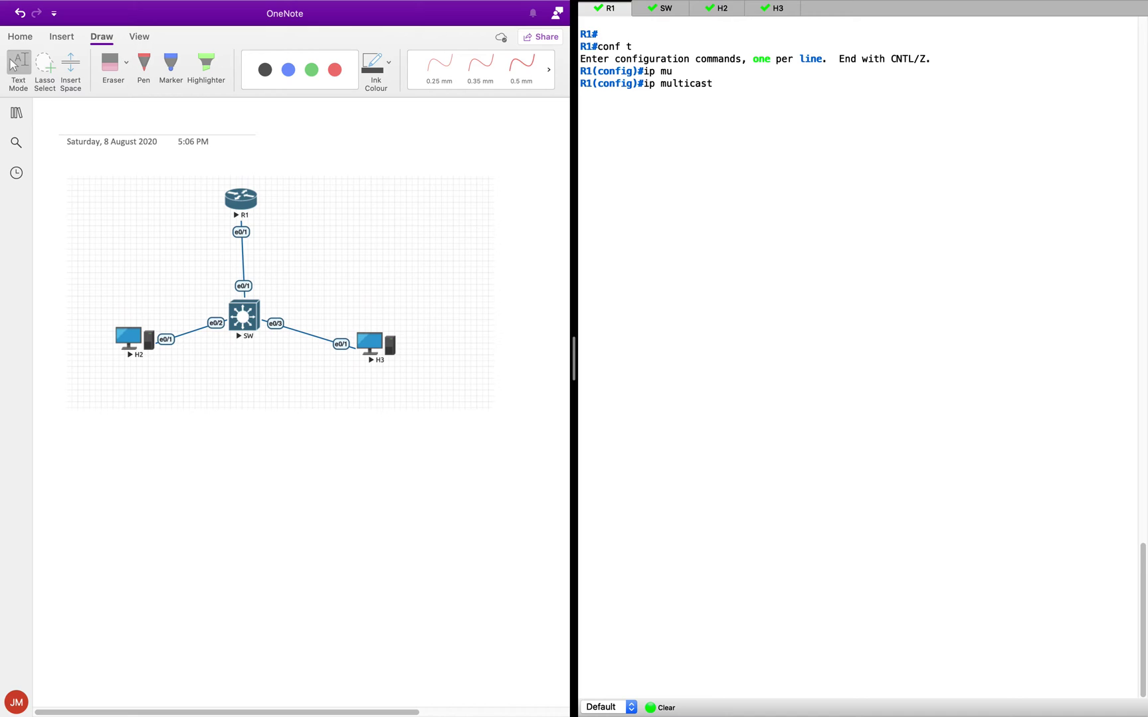
text(-r)
key(Tab)
key(Return)
key(Return)
Enable ip pim sparse-mode on R1 interface e0/1
text(int)
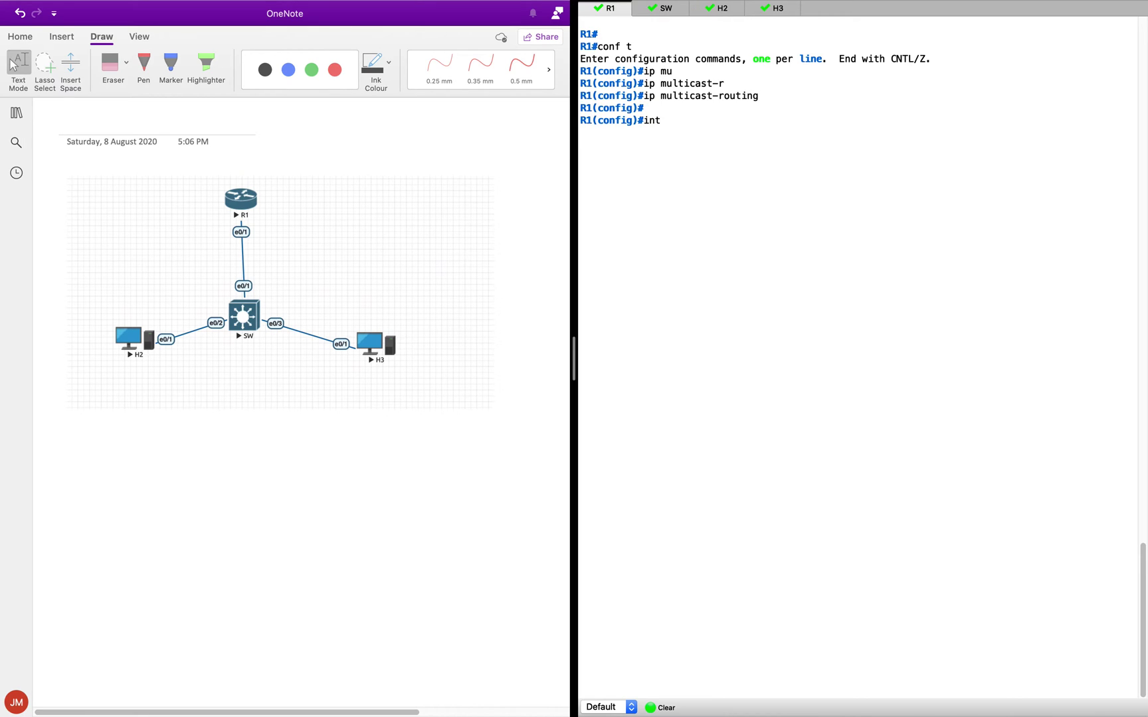
text( e 0/1)
key(Return)
key(Return)
text(ip pi)
key(Tab)
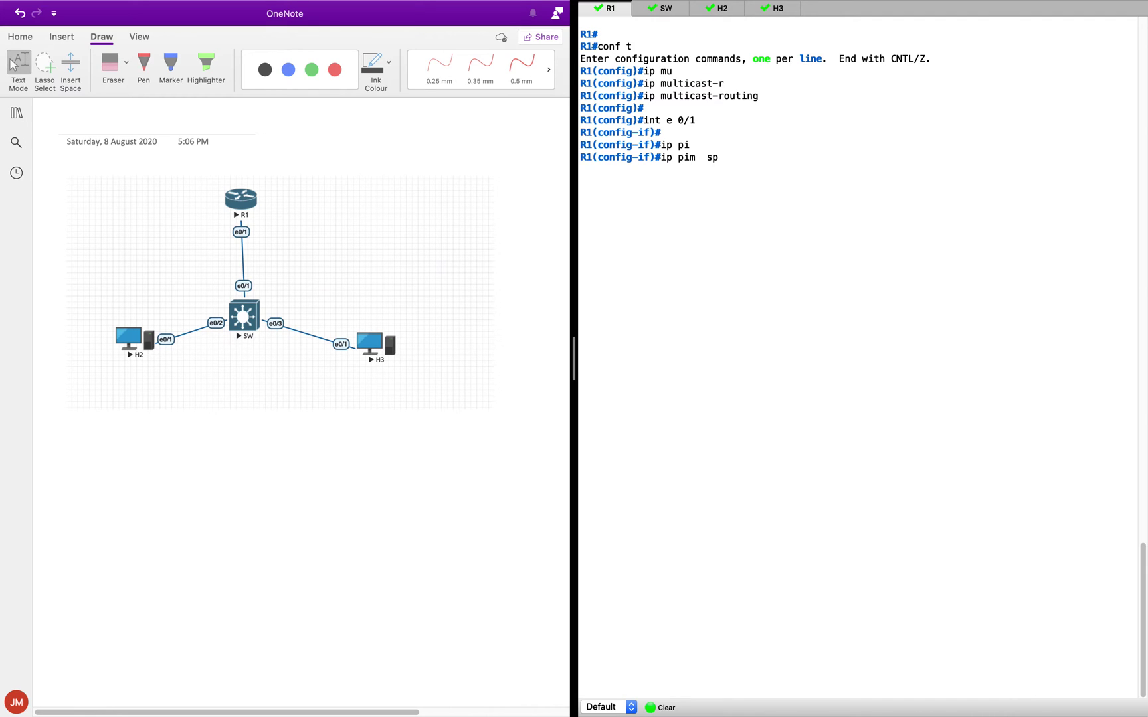
text(sp)
key(Tab)
text(m)
key(Tab)
key(Return)
key(Return)
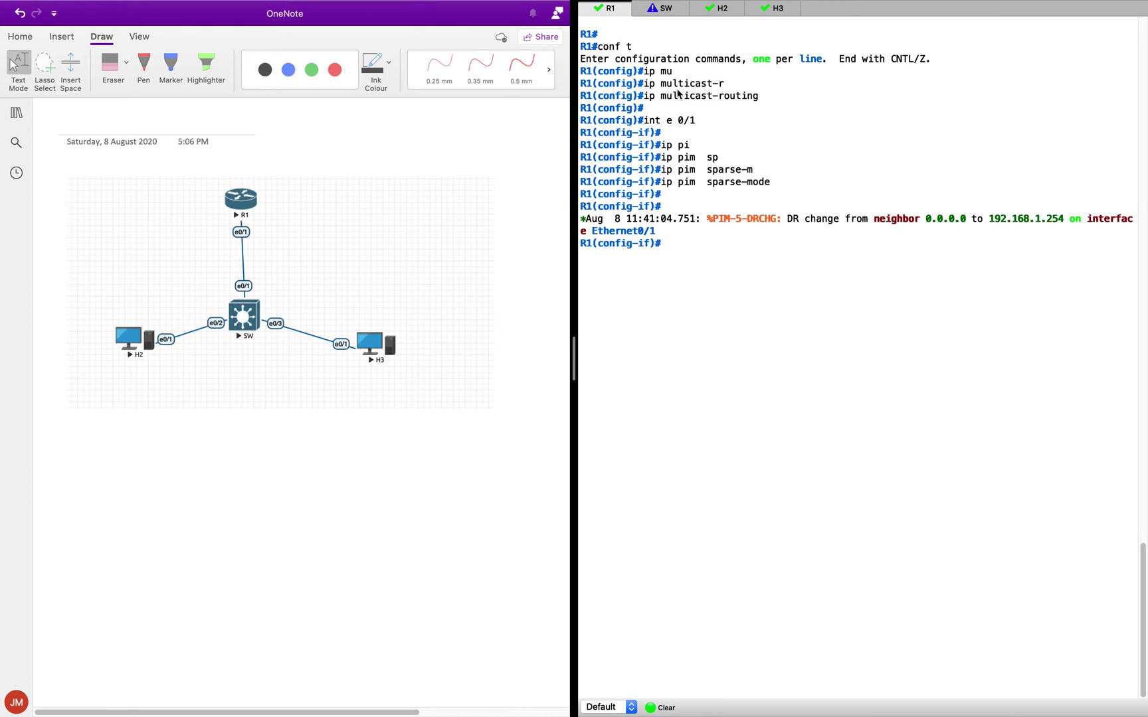
click(674, 10)
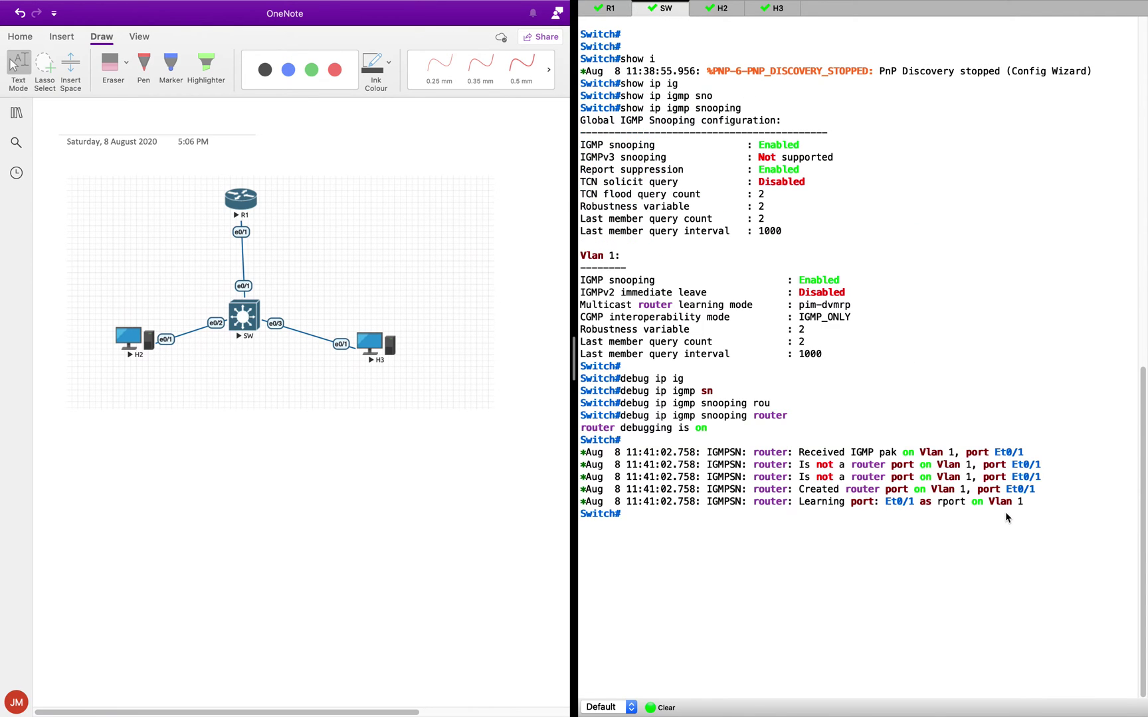
drag(801, 453, 1026, 459)
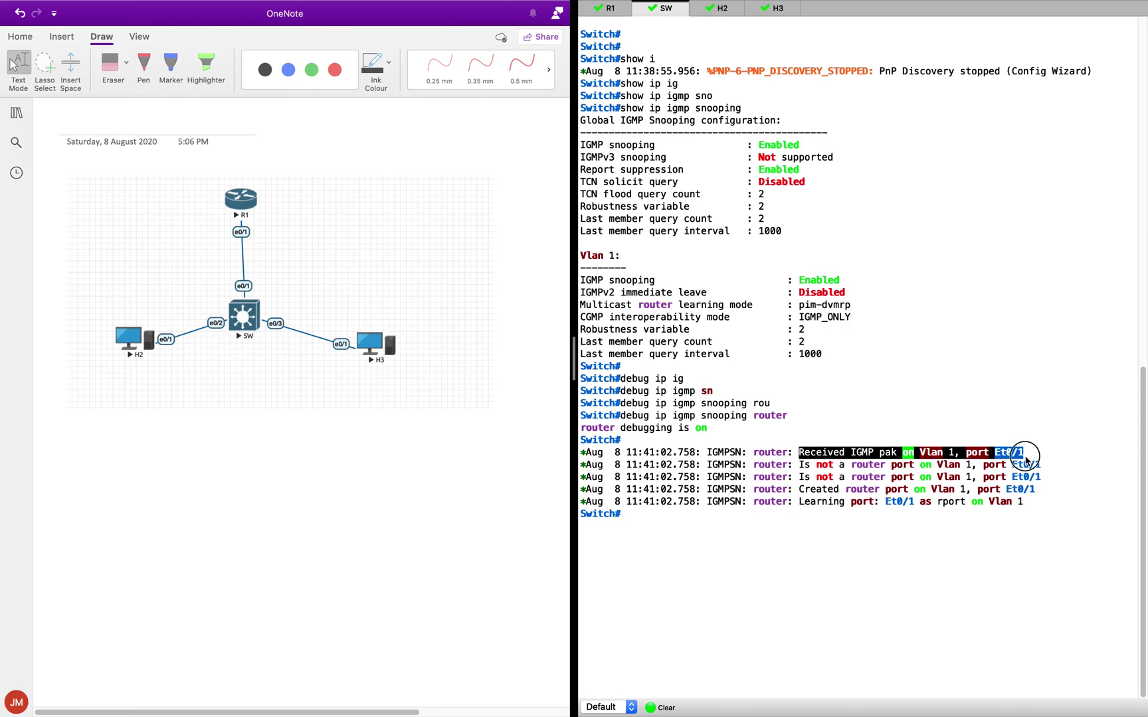
click(1028, 458)
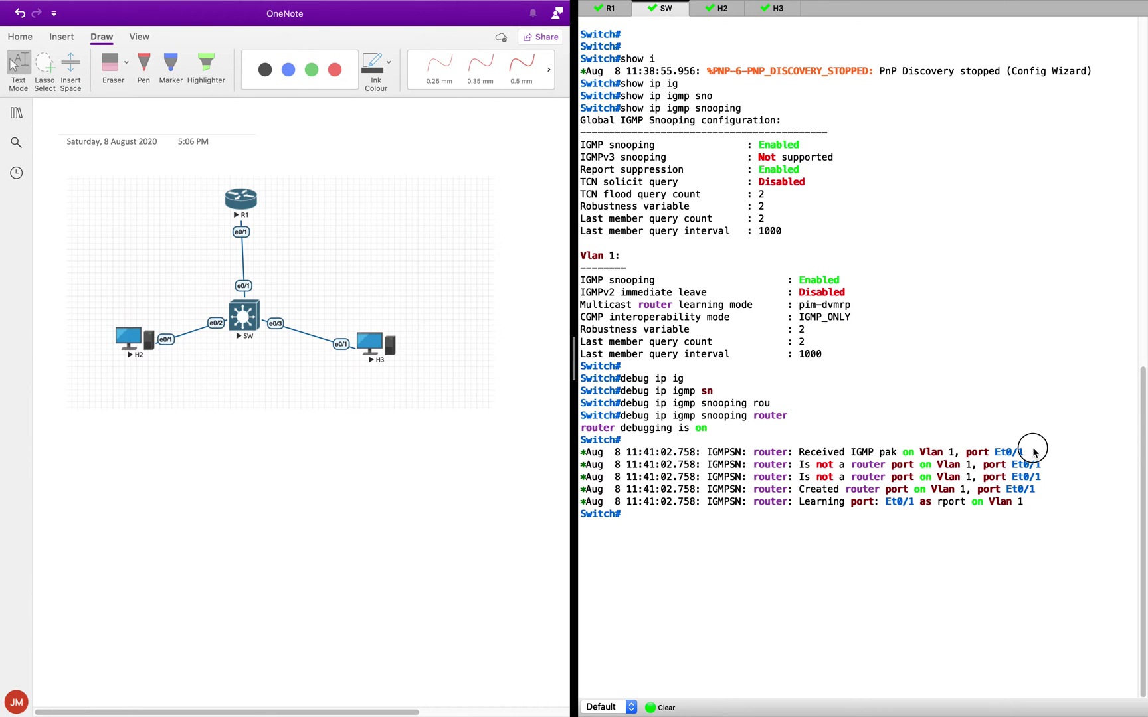
drag(966, 454, 1030, 458)
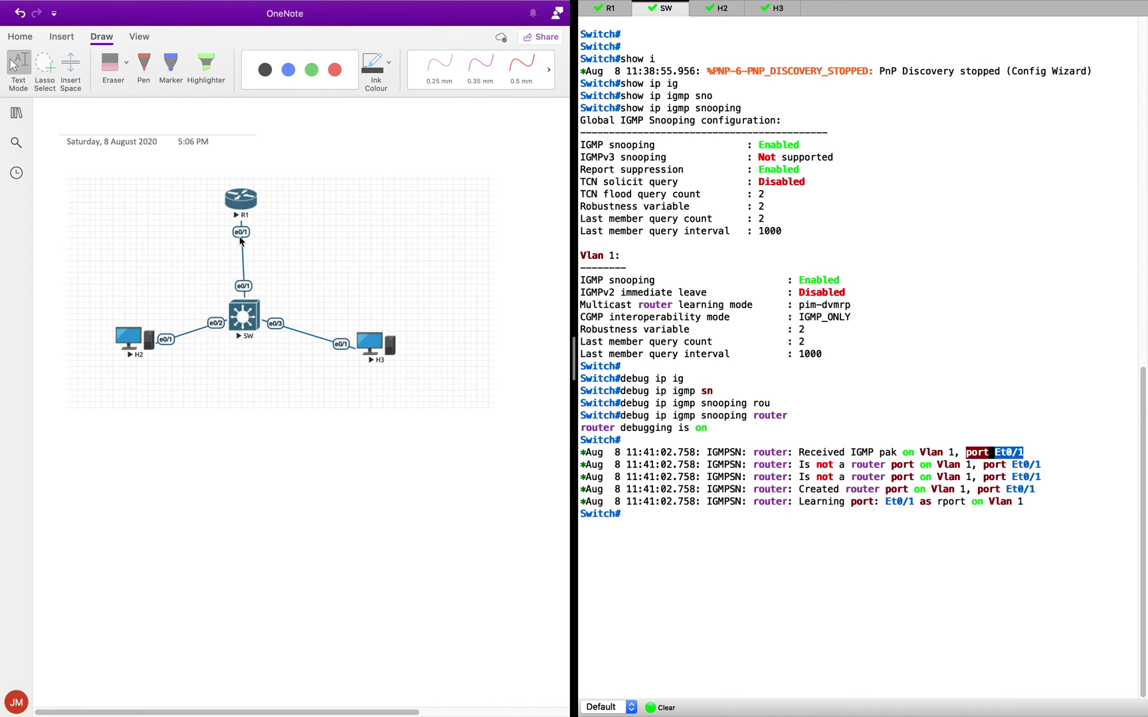
click(245, 266)
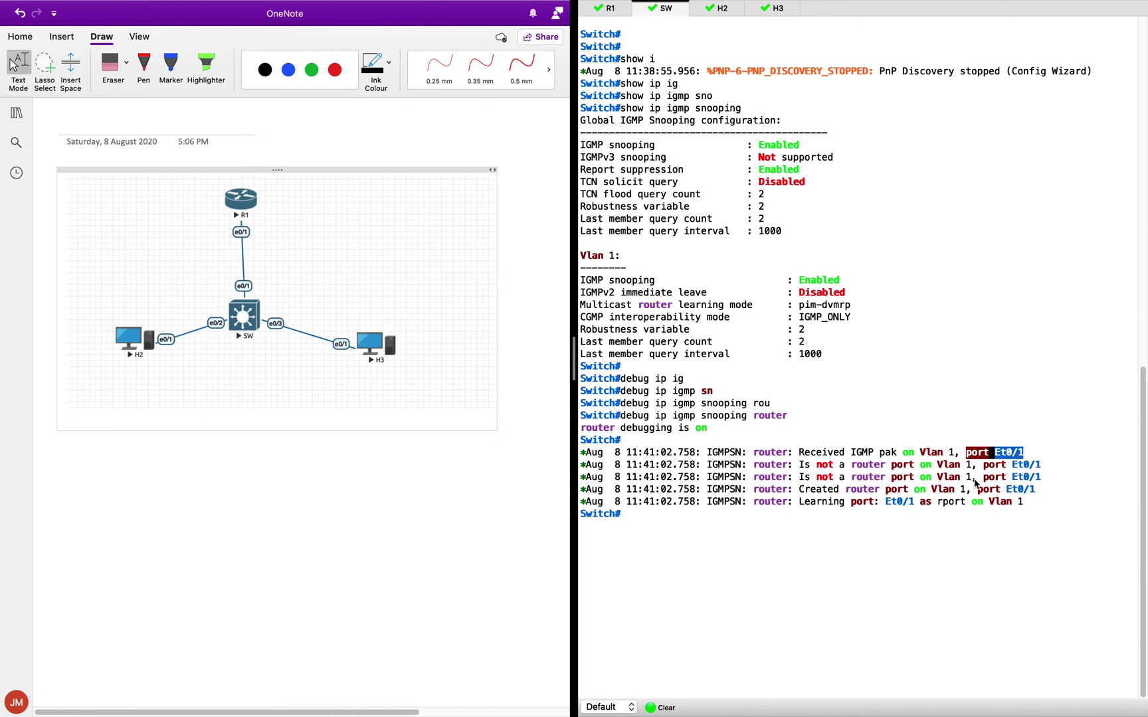
click(615, 511)
drag(804, 452, 1053, 455)
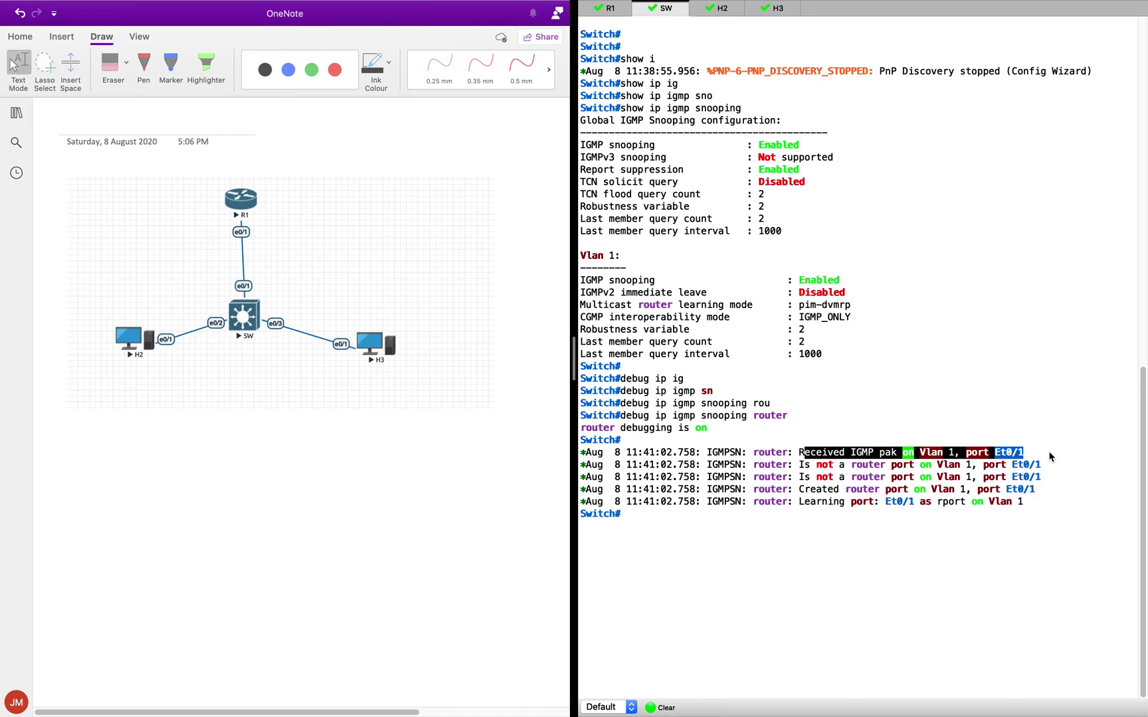
click(1052, 455)
triple_click(822, 451)
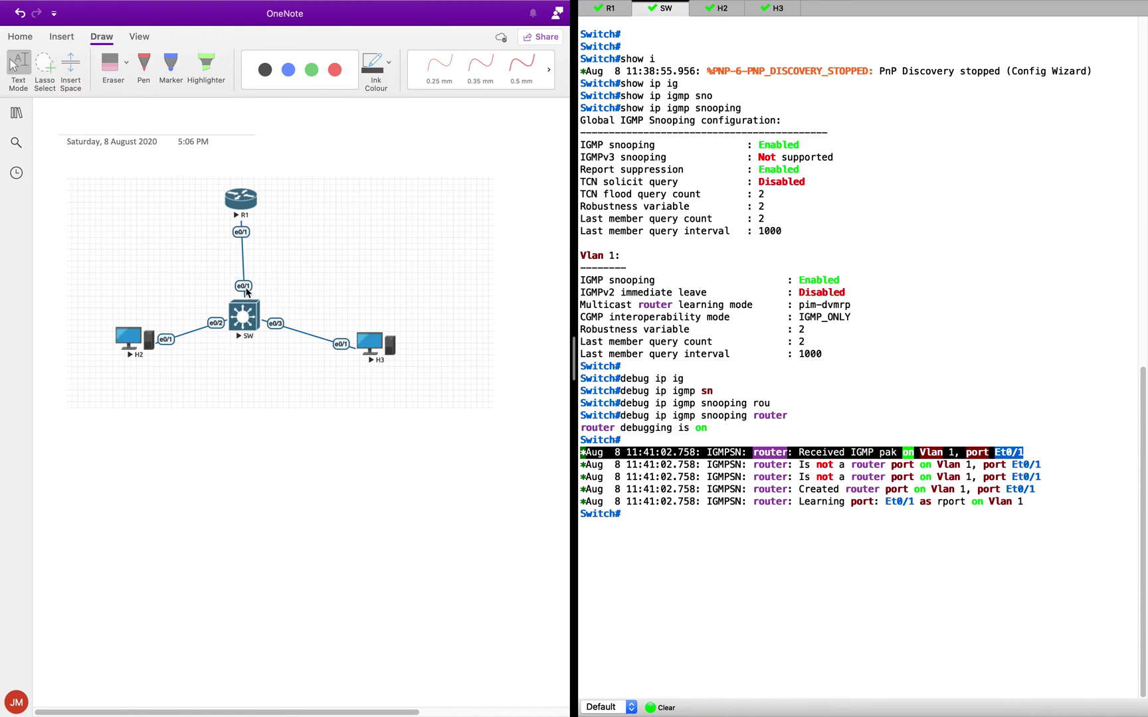
drag(797, 503, 913, 506)
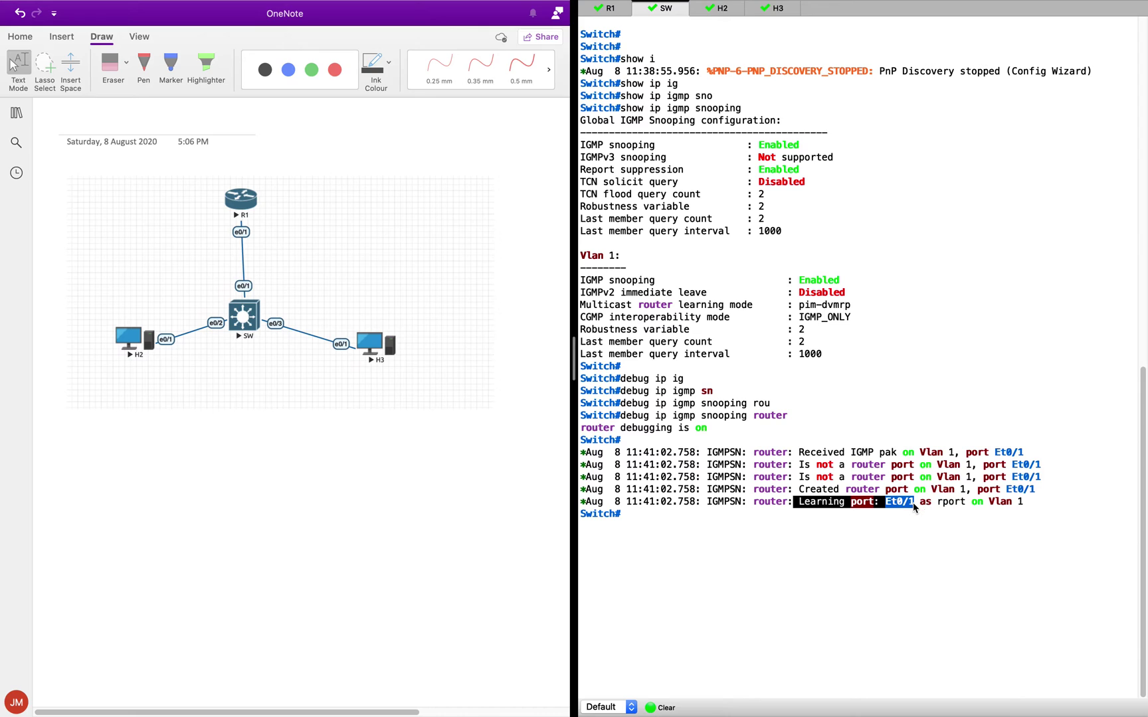
click(926, 535)
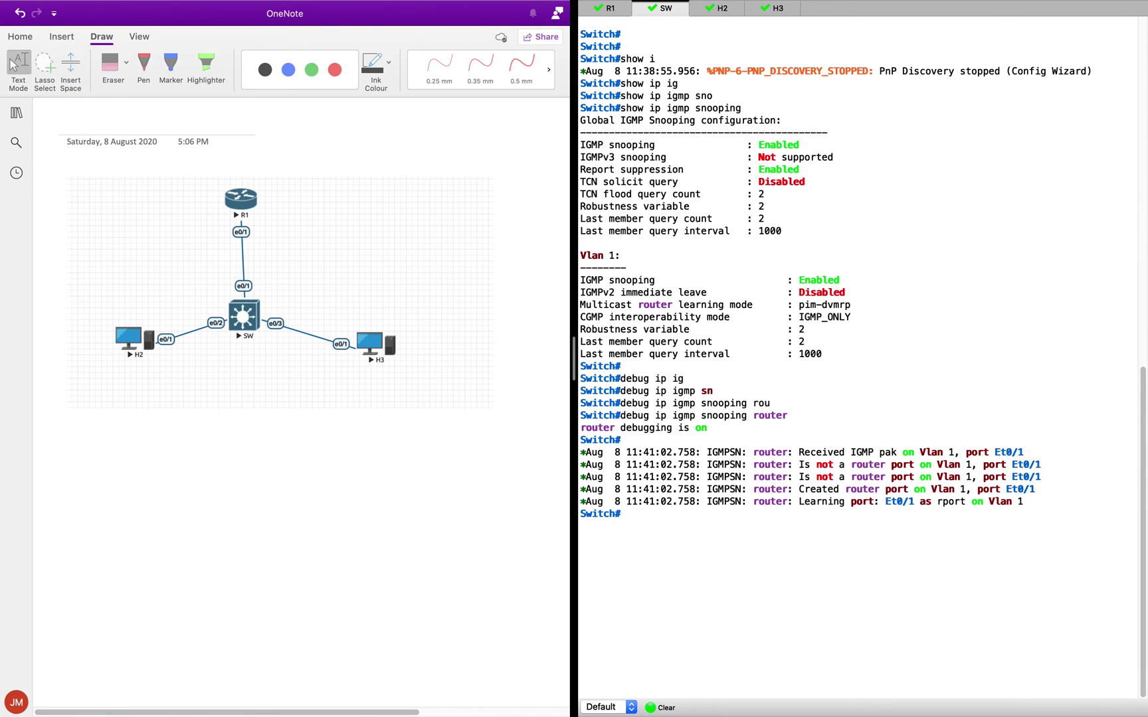
drag(793, 503, 1025, 503)
text(show ip ig)
Run show ip igmp snooping querier and point out querier 192.168.1.254 on Et0/1
key(Tab)
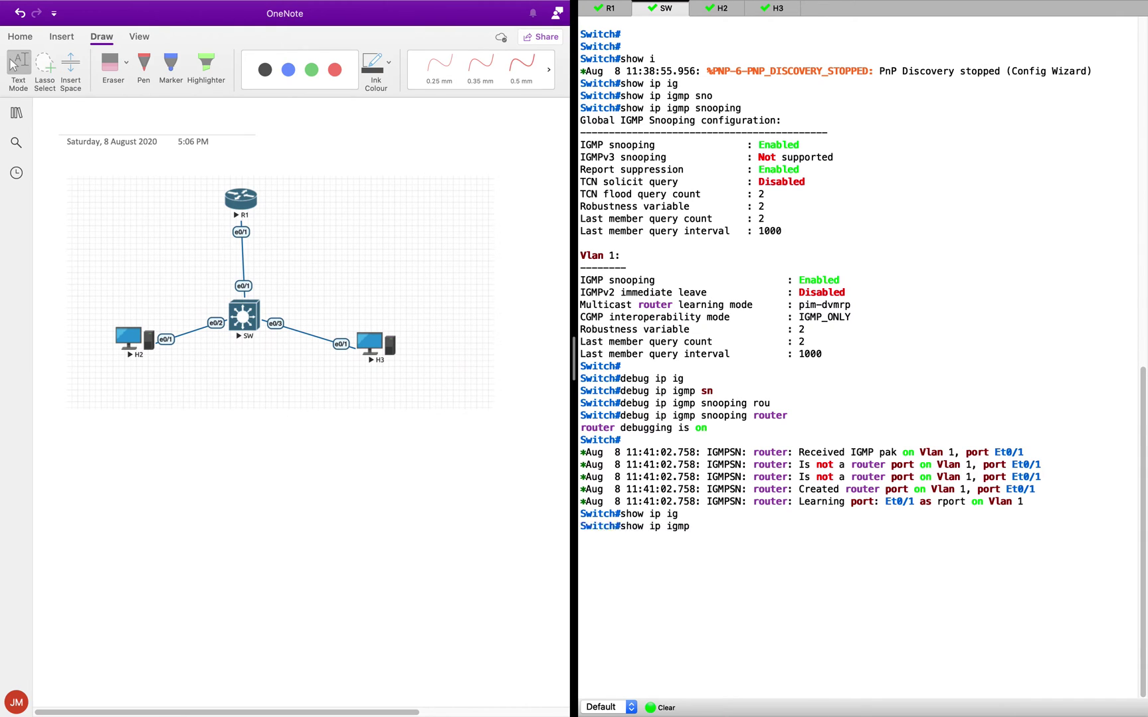
text(sn)
key(Tab)
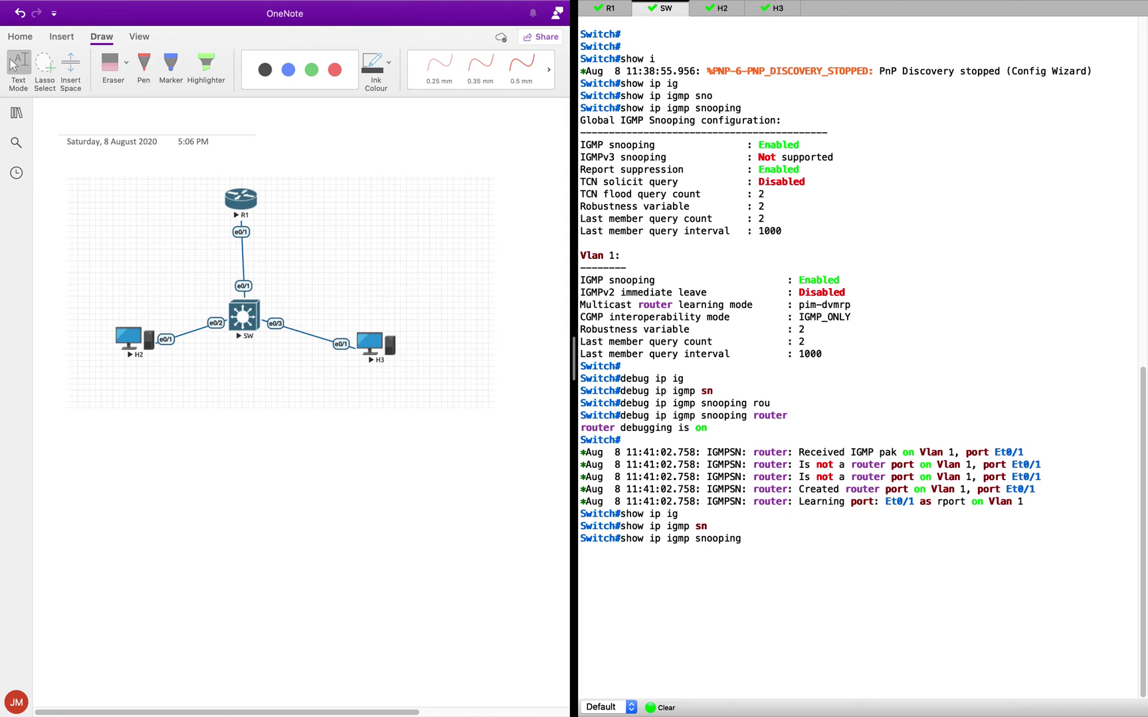
text(qu)
key(Tab)
key(Return)
key(Return)
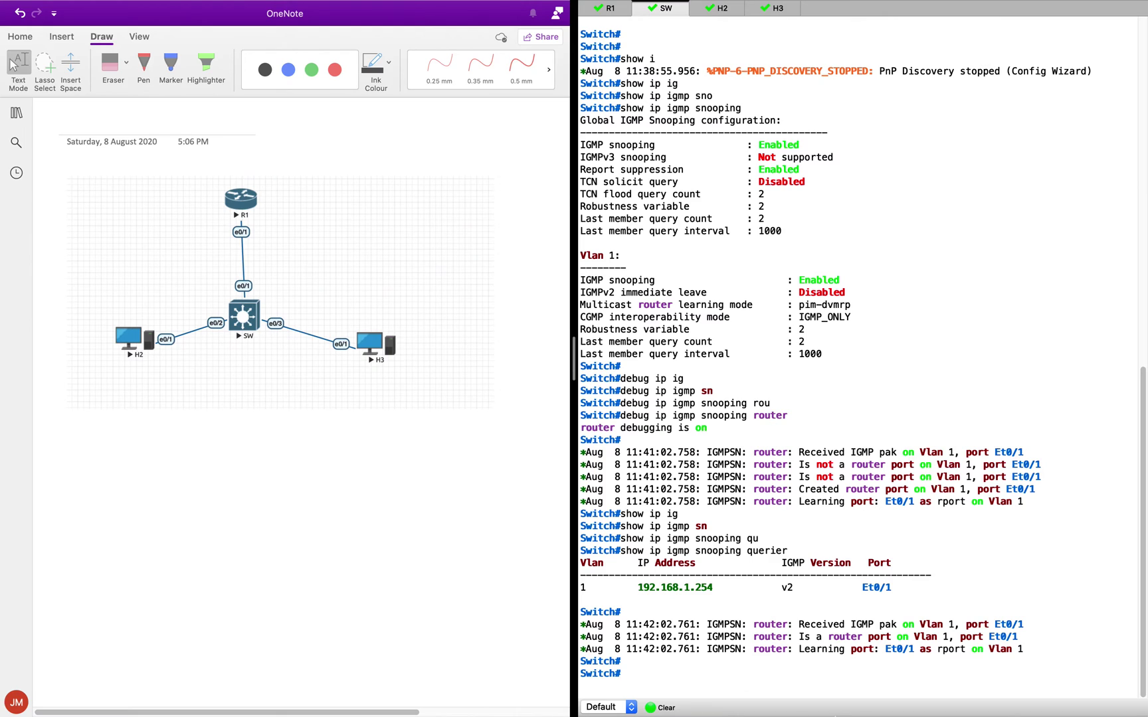
drag(920, 593, 561, 591)
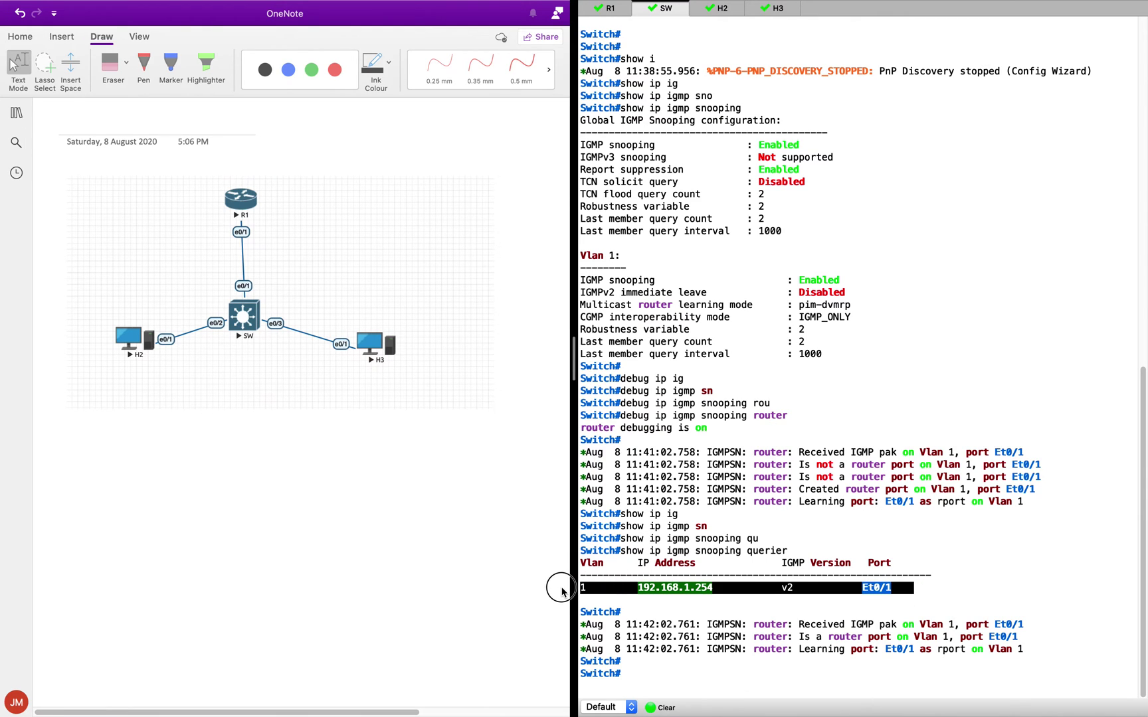
drag(631, 587, 729, 595)
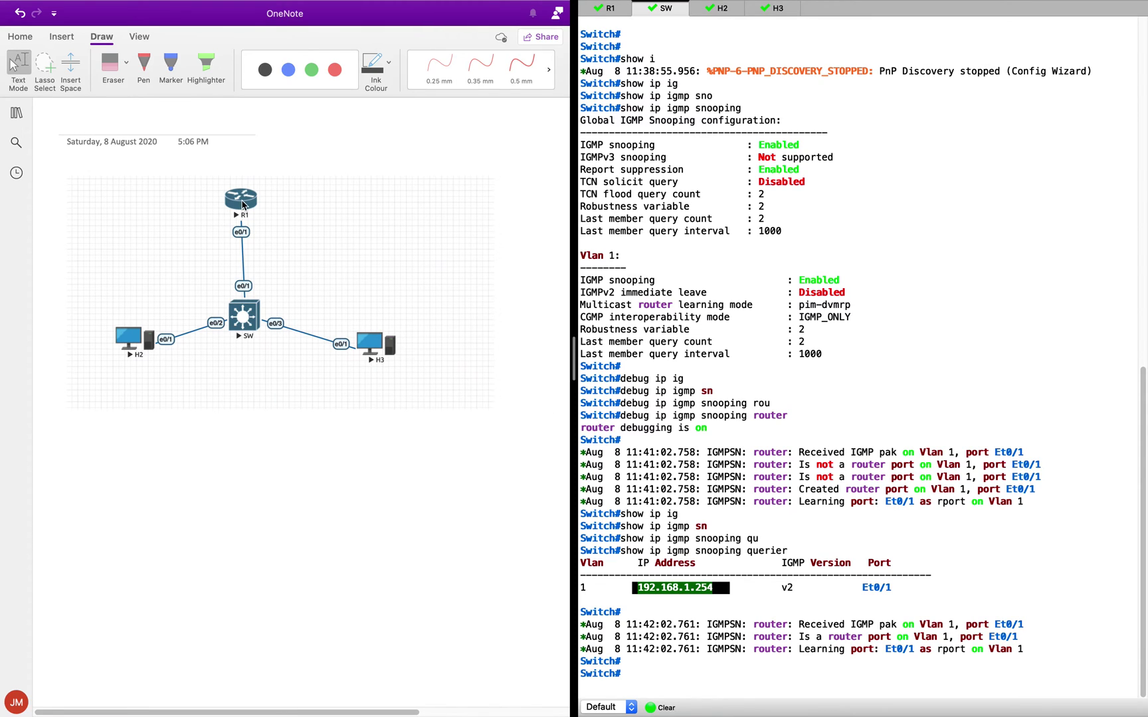
drag(863, 587, 900, 594)
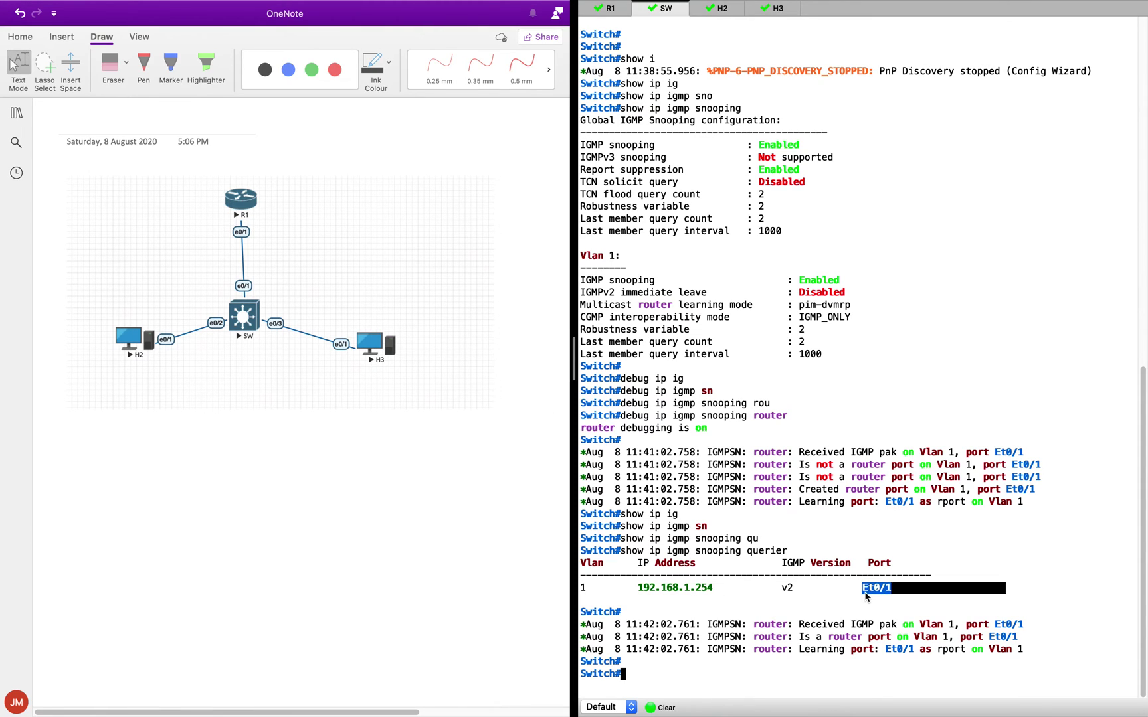
click(931, 601)
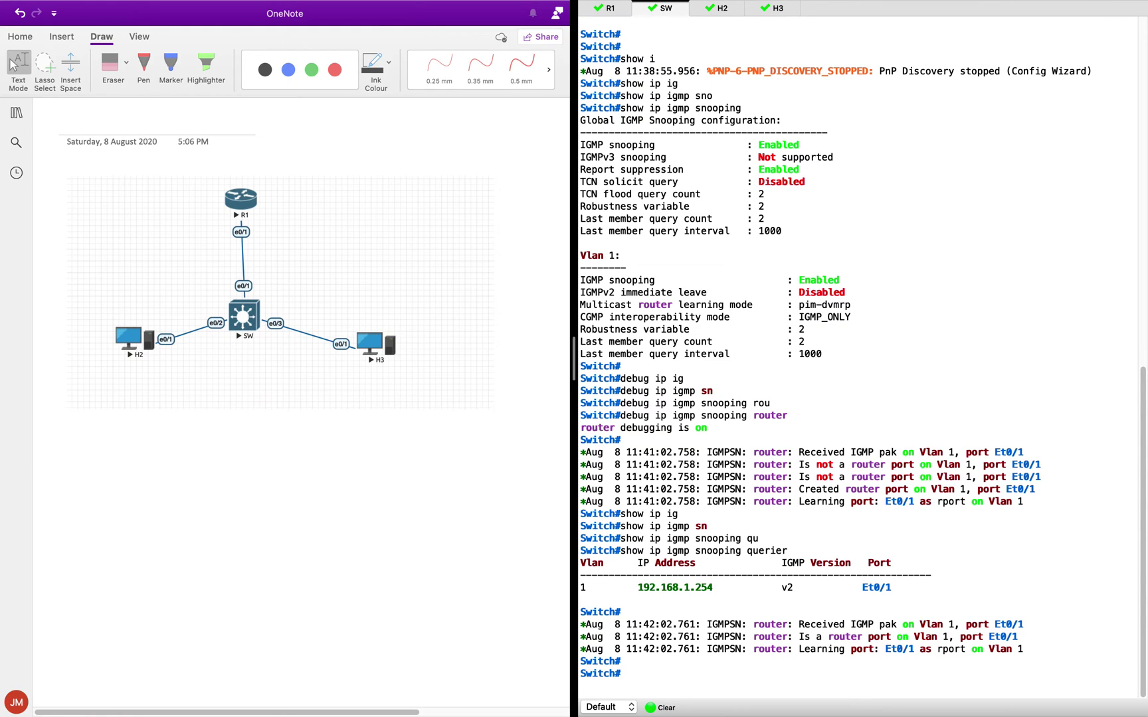
Add fresh switch prompts, then bring up the H2 host console
click(985, 256)
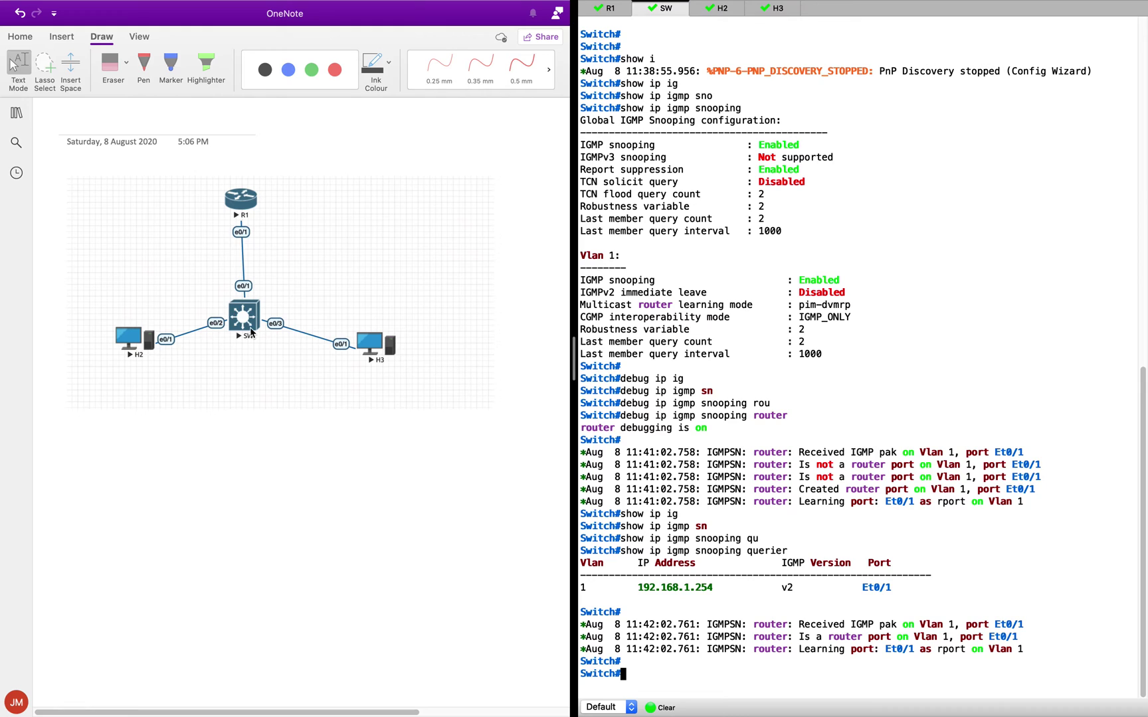
click(1010, 362)
key(Return)
key(Return)
key(Return)
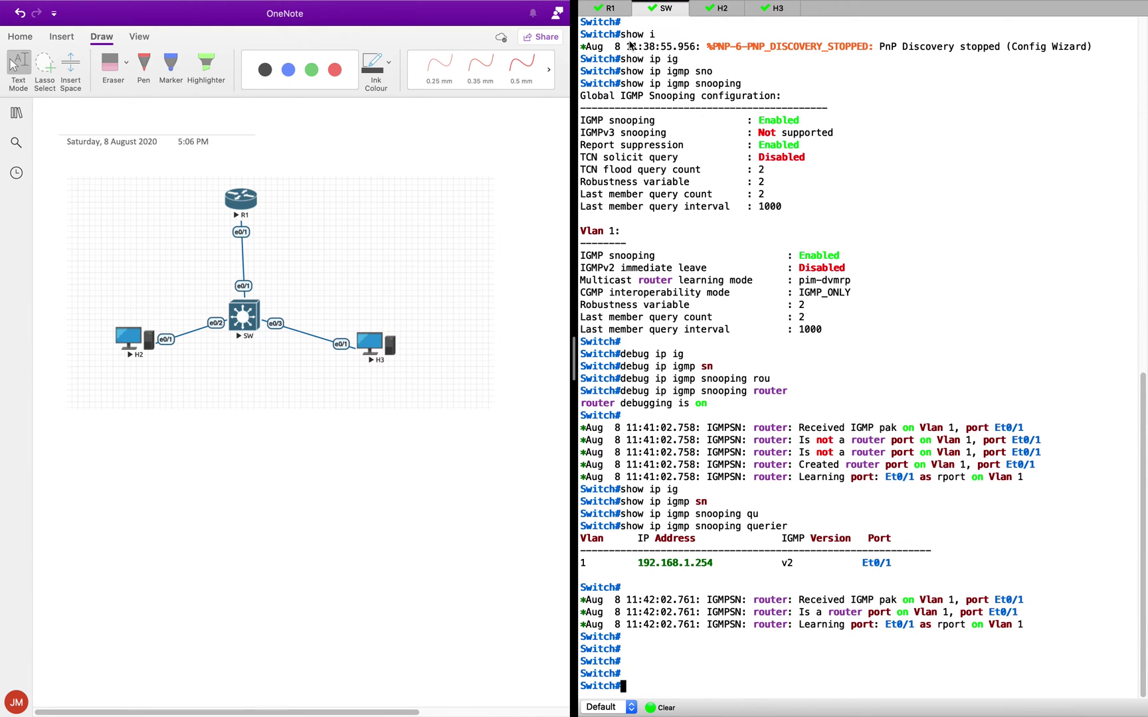
scroll(820, 302, up, 5)
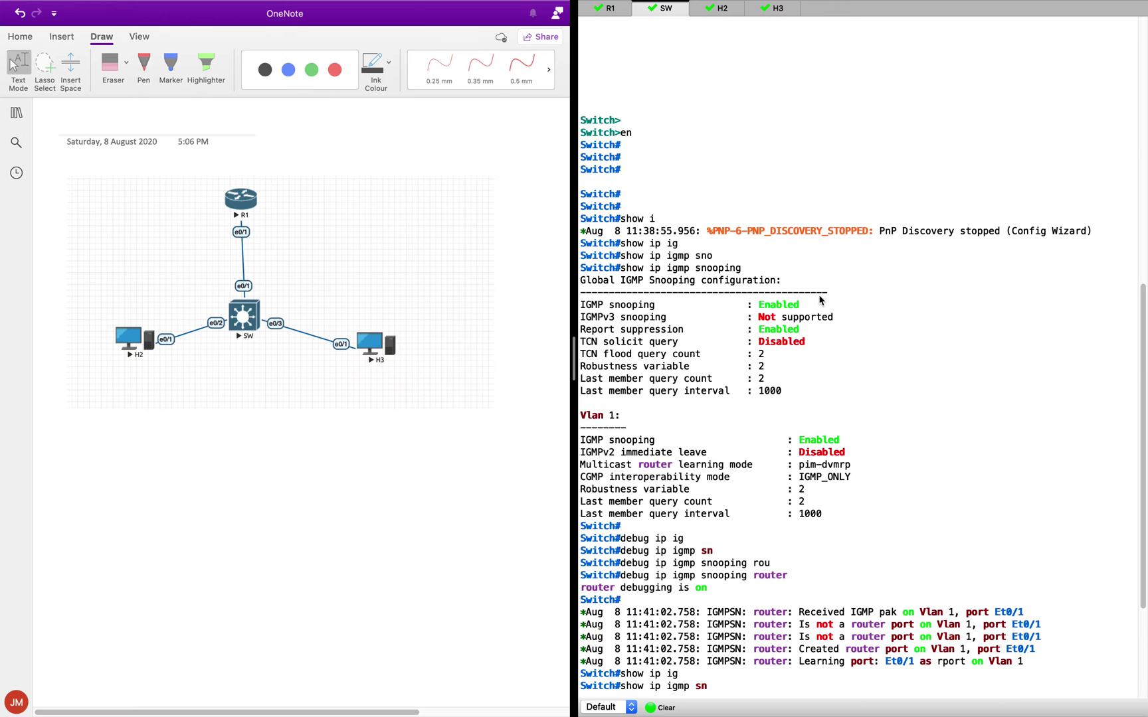
scroll(1004, 293, down, 5)
text(ebu)
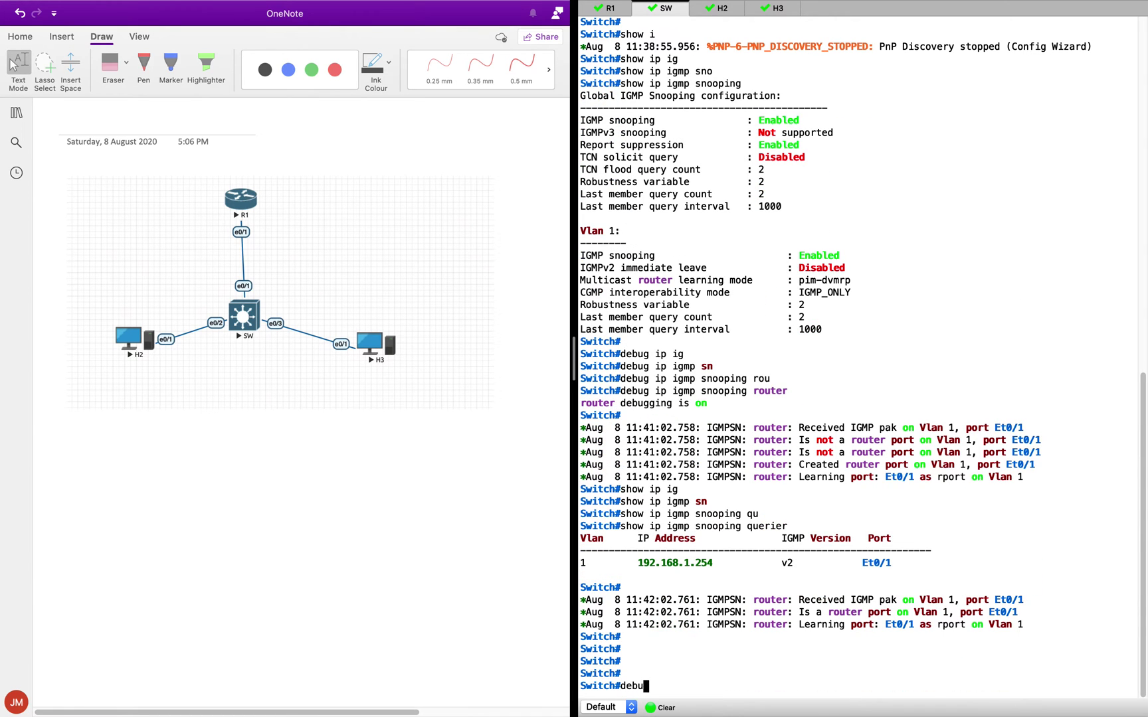
key(BackSpace)
key(BackSpace)
key(BackSpace)
key(BackSpace)
key(super+Tab)
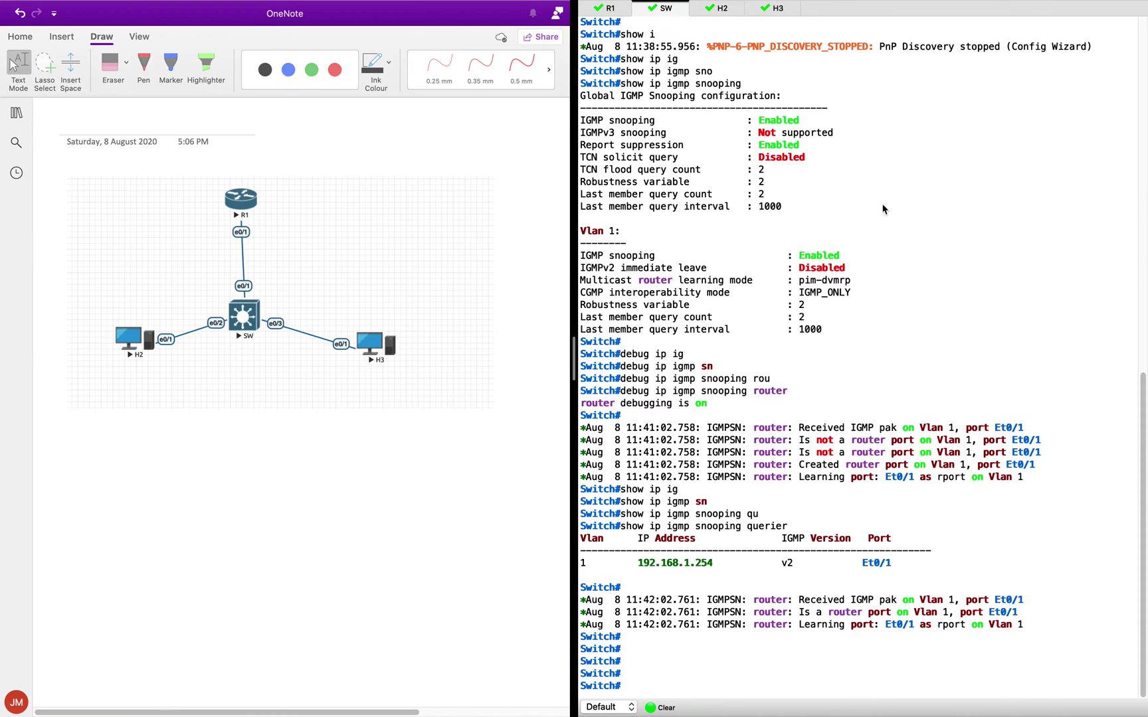
click(730, 11)
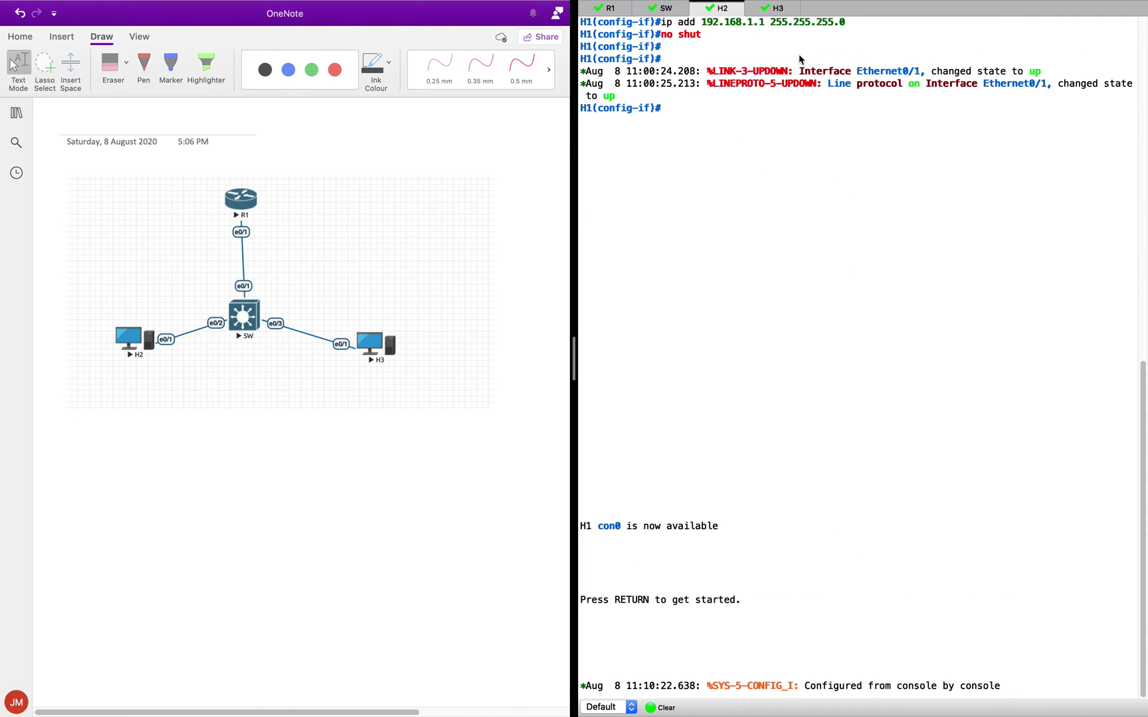
On H2, enter privileged and global configuration mode and clear the screen
key(Return)
key(Return)
key(Return)
key(Return)
key(Return)
key(Return)
text(en)
key(Return)
text(con ft)
key(BackSpace)
key(BackSpace)
text(f t)
key(Return)
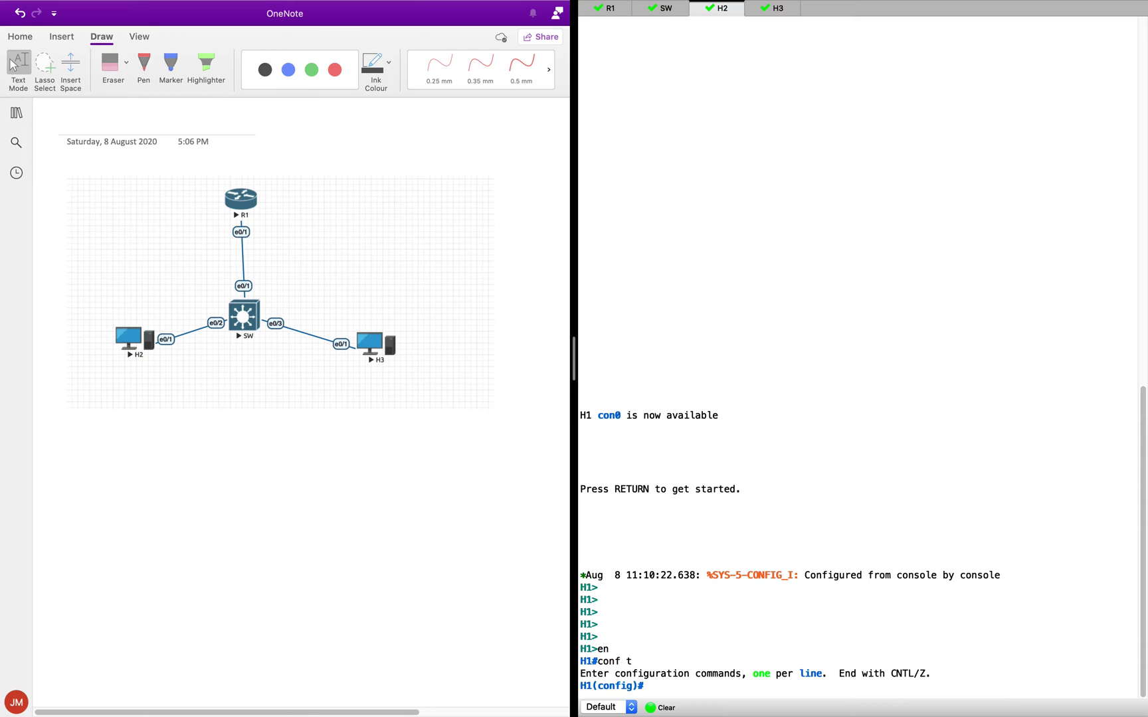
click(672, 709)
key(Return)
key(Return)
key(Return)
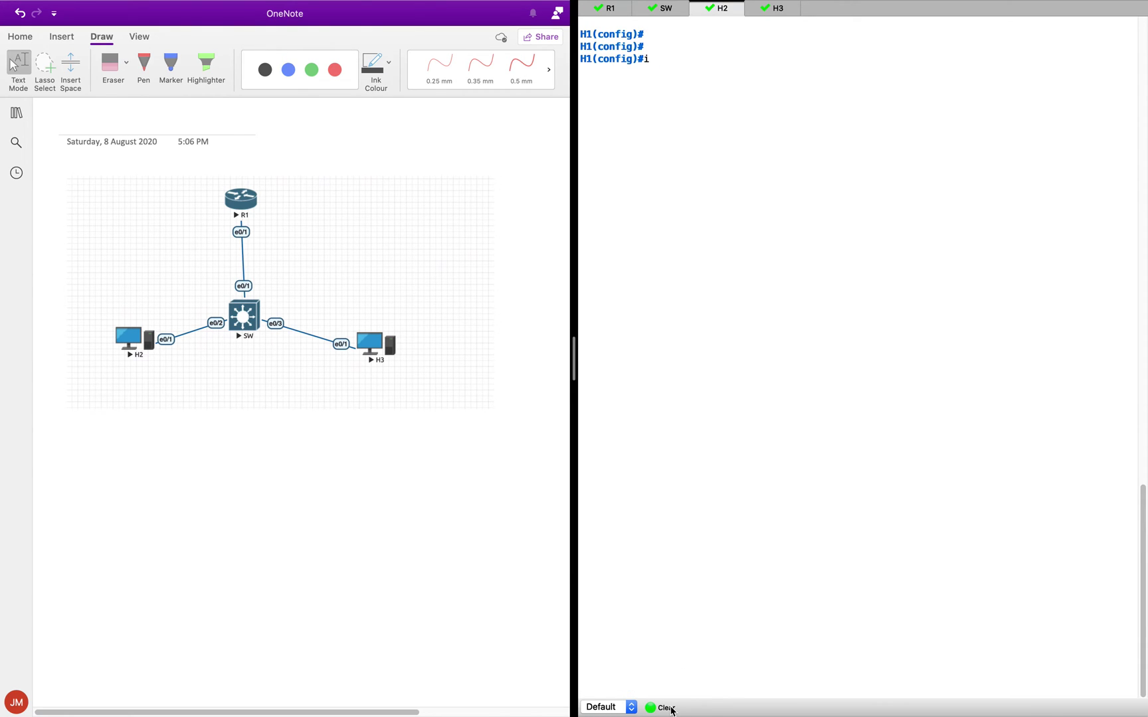
Join H2's interface e0/1 to group 239.1.1.1 and check the switch's snooping log
text(t e 0/1)
key(Return)
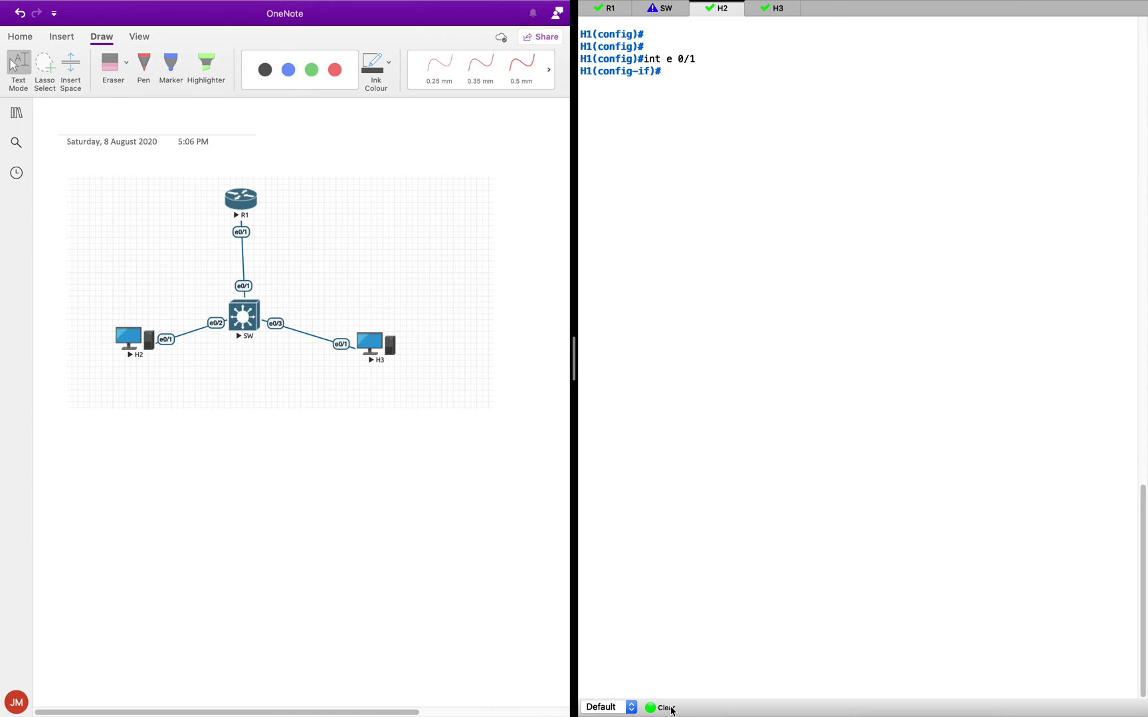
text(ip ig)
key(Tab)
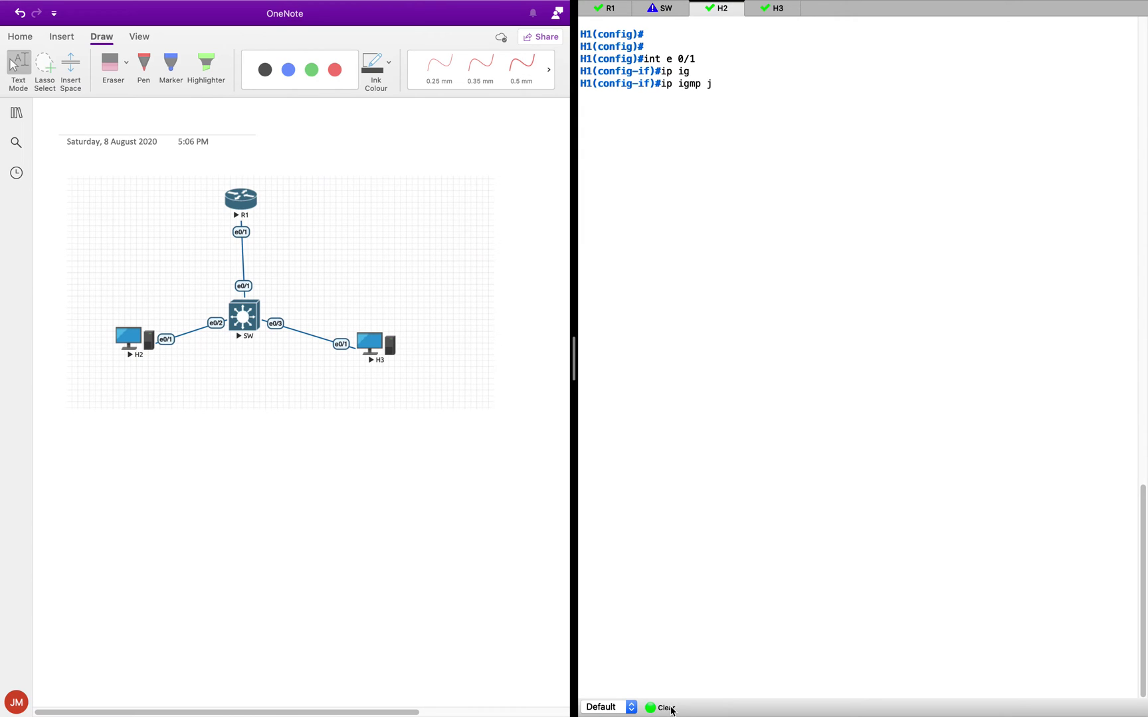
text(j)
key(Tab)
text(23)
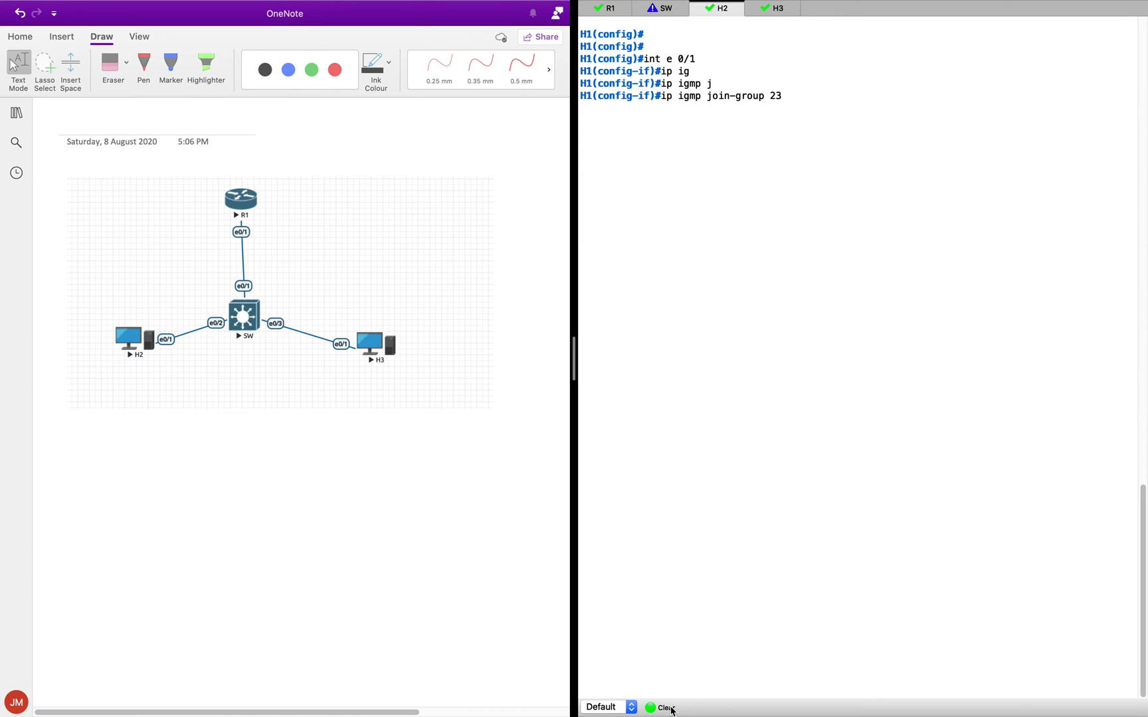
text(9.1.1.1)
key(super+2)
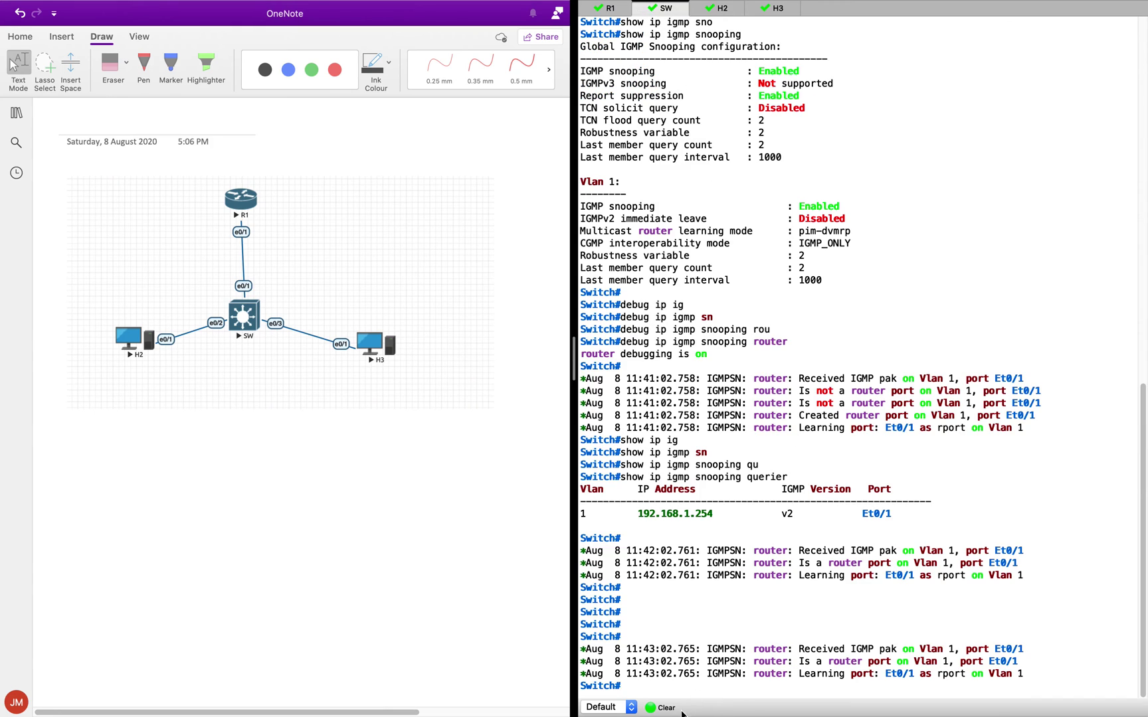
click(717, 9)
key(Return)
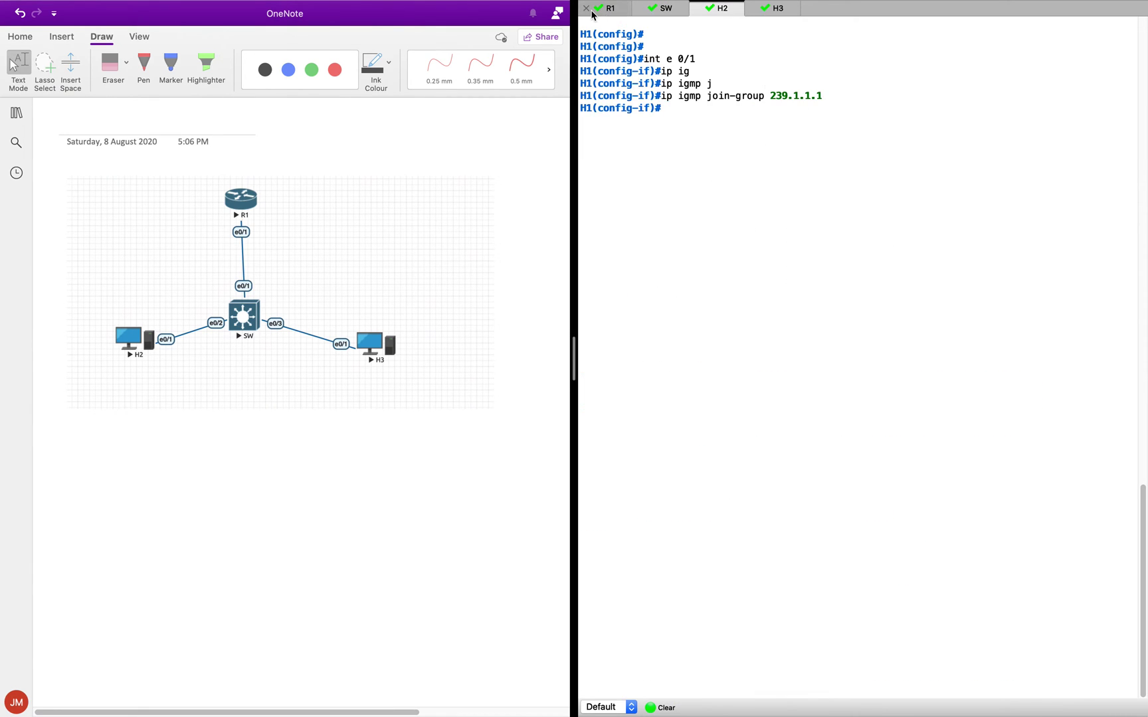
click(661, 9)
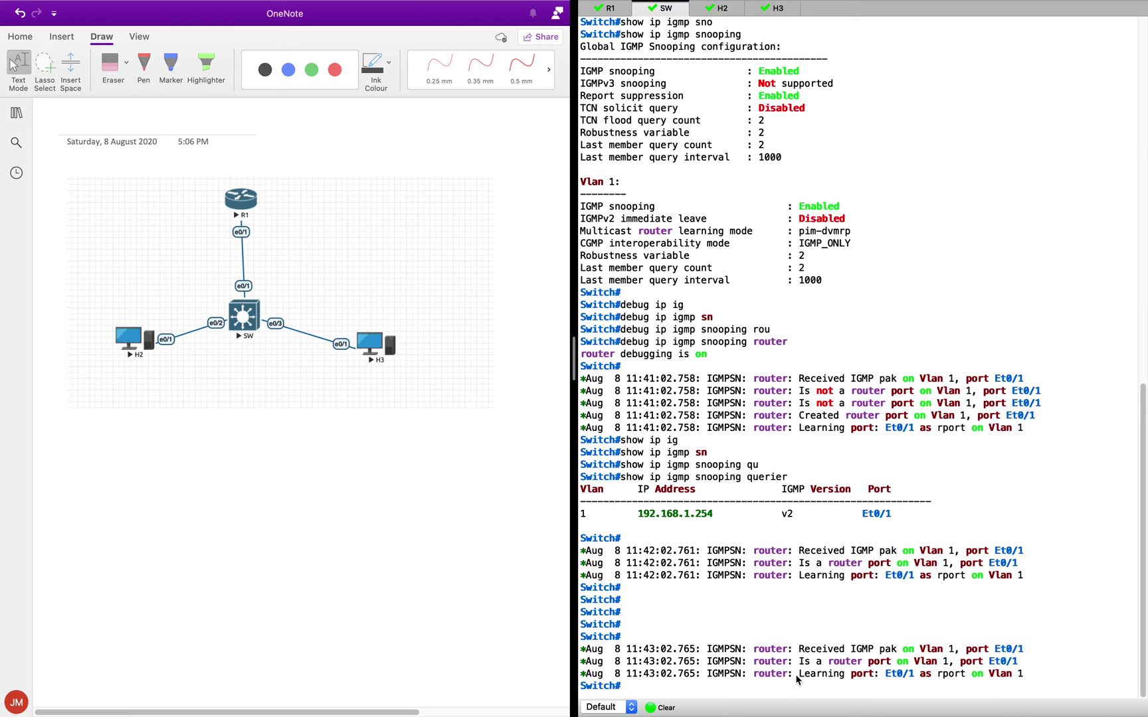
click(723, 9)
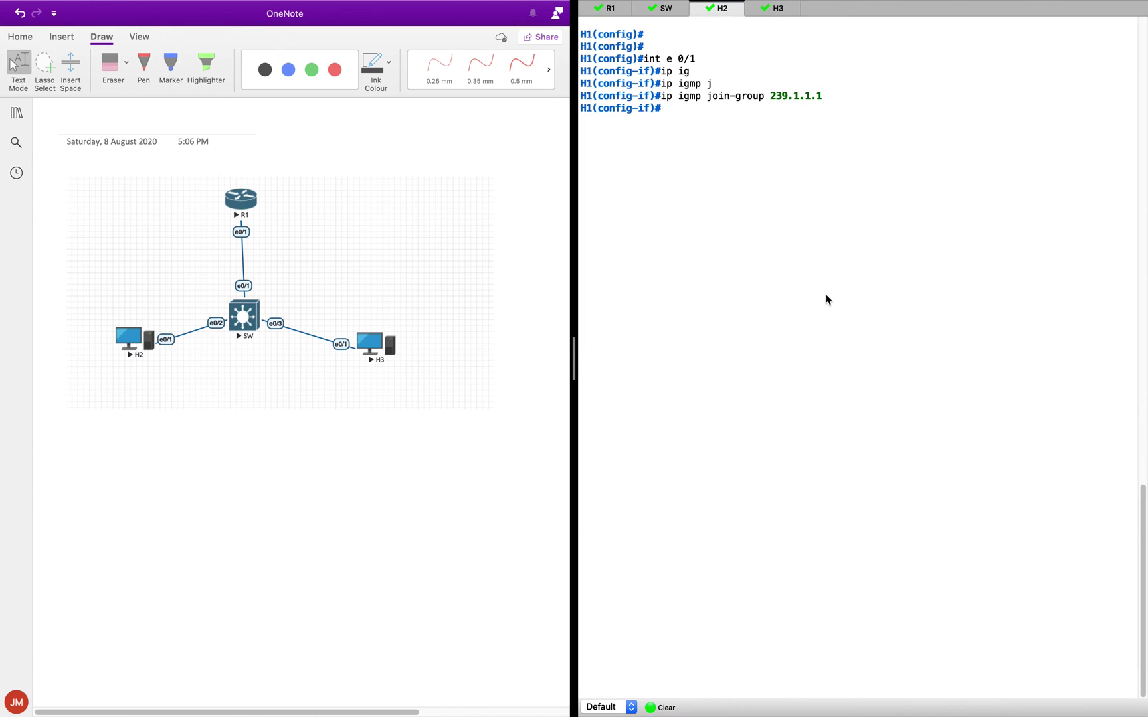
Exit configuration mode and run show ip int br on H2
text(end)
key(Return)
text(show ip int br)
key(Return)
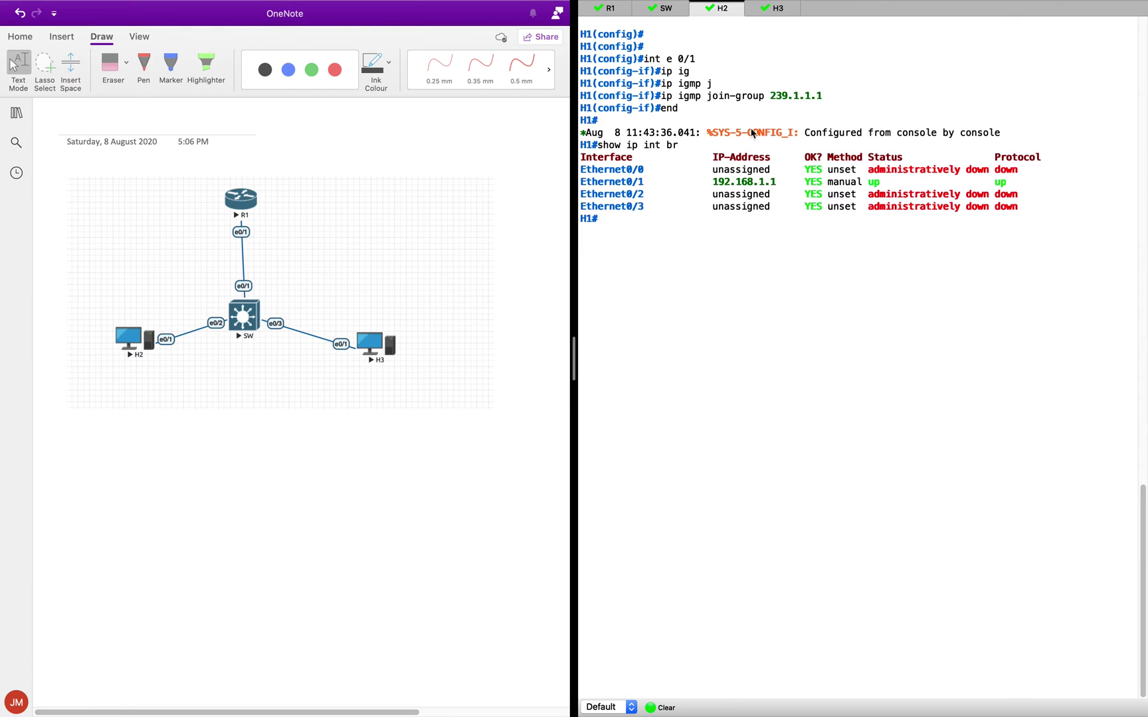
Highlight the switch's IGMPv2 report for 239.1.1.1, then widen OneNote beside the log
click(665, 9)
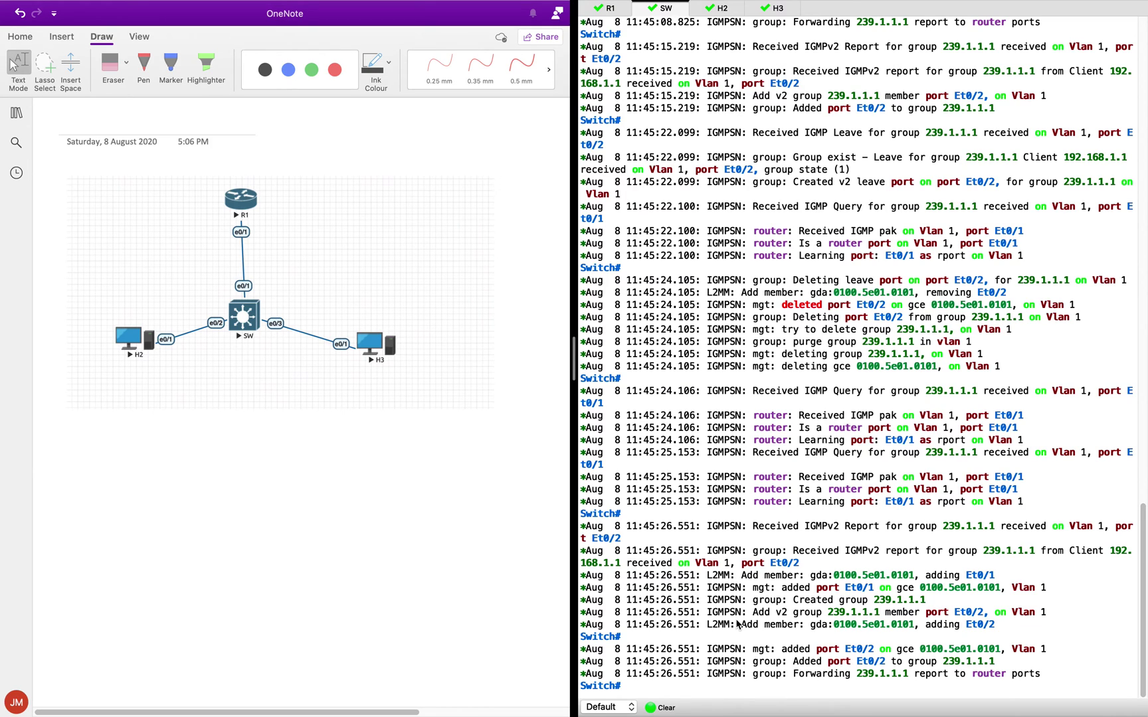
click(735, 523)
drag(747, 527, 1090, 672)
click(761, 570)
drag(750, 526, 1010, 526)
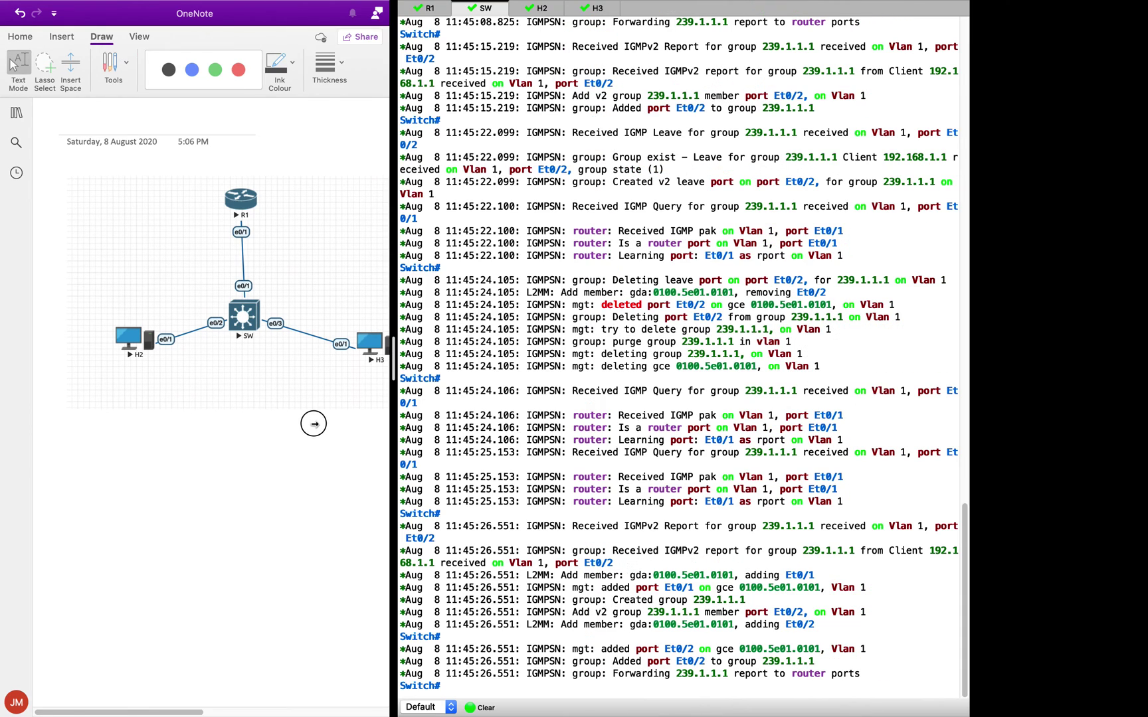
drag(832, 545, 827, 544)
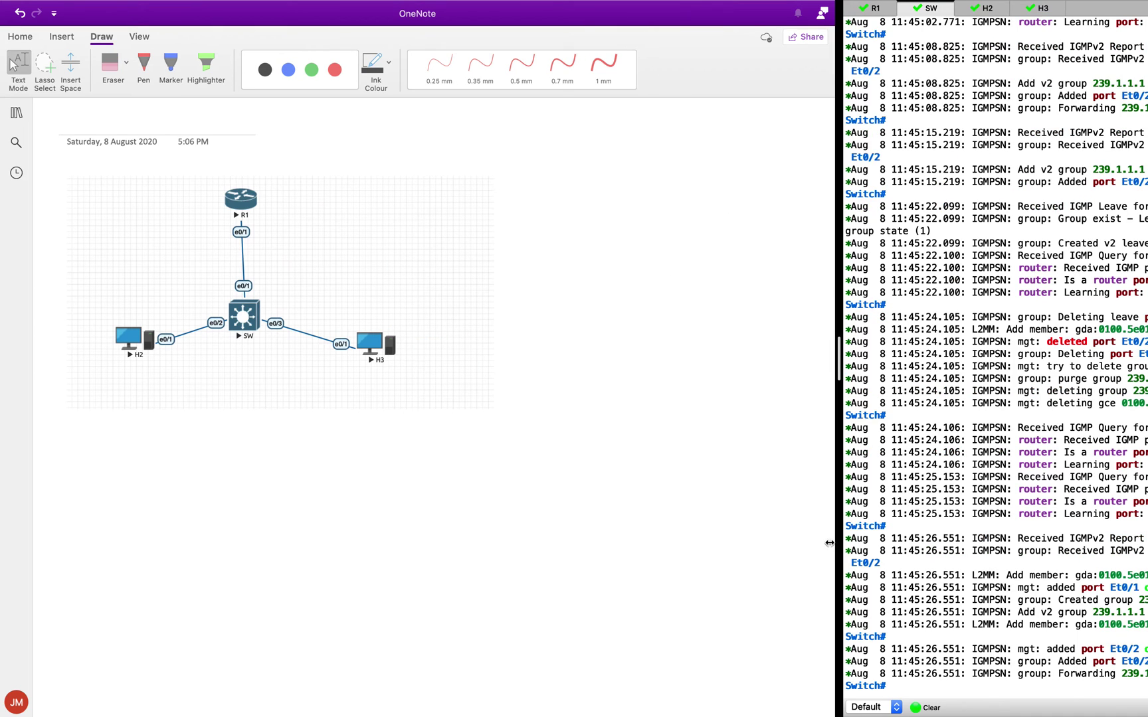
drag(575, 520, 725, 322)
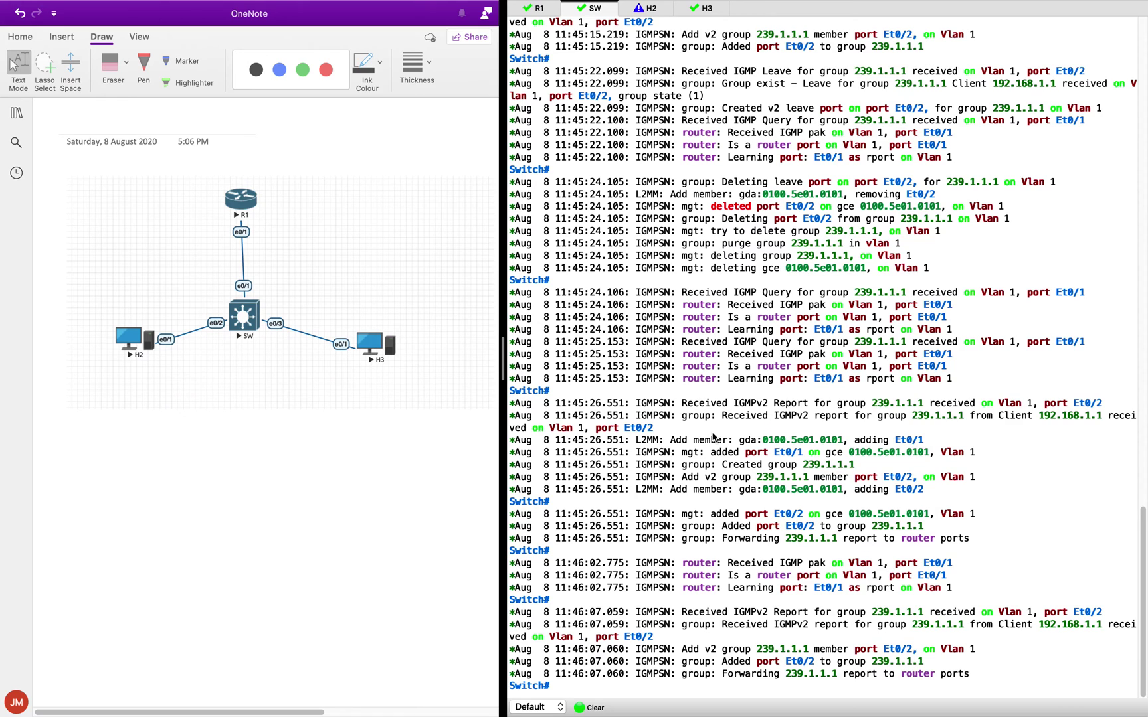
drag(682, 403, 954, 406)
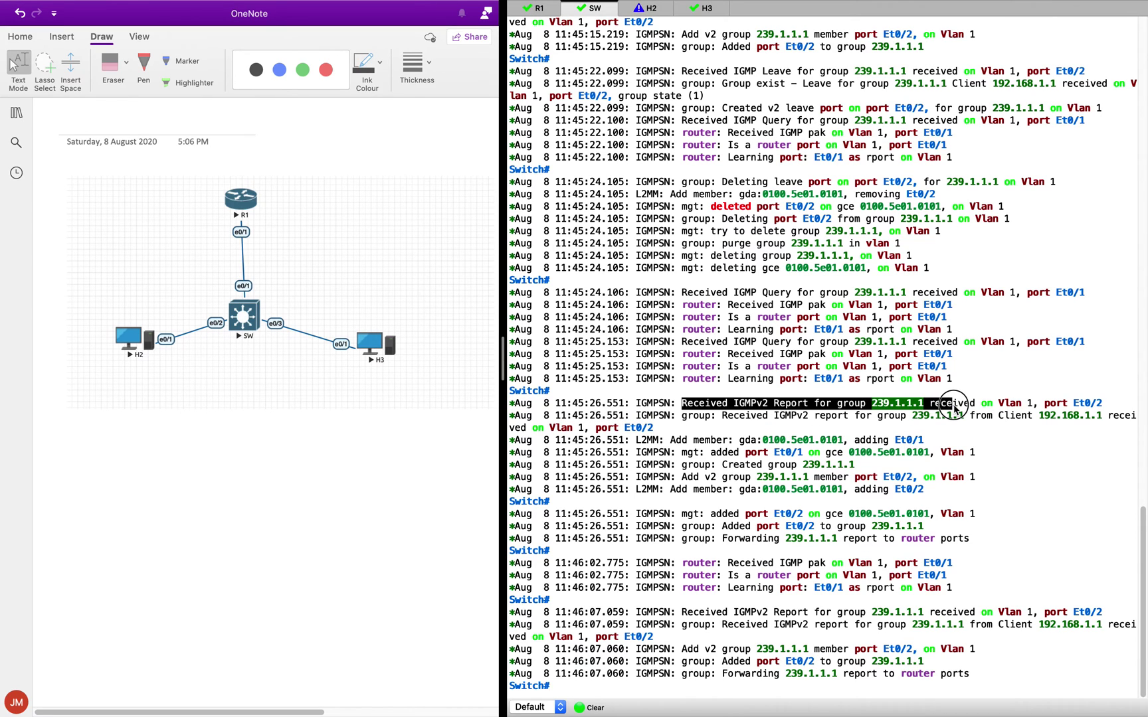
drag(682, 477, 911, 488)
click(911, 488)
double_click(890, 484)
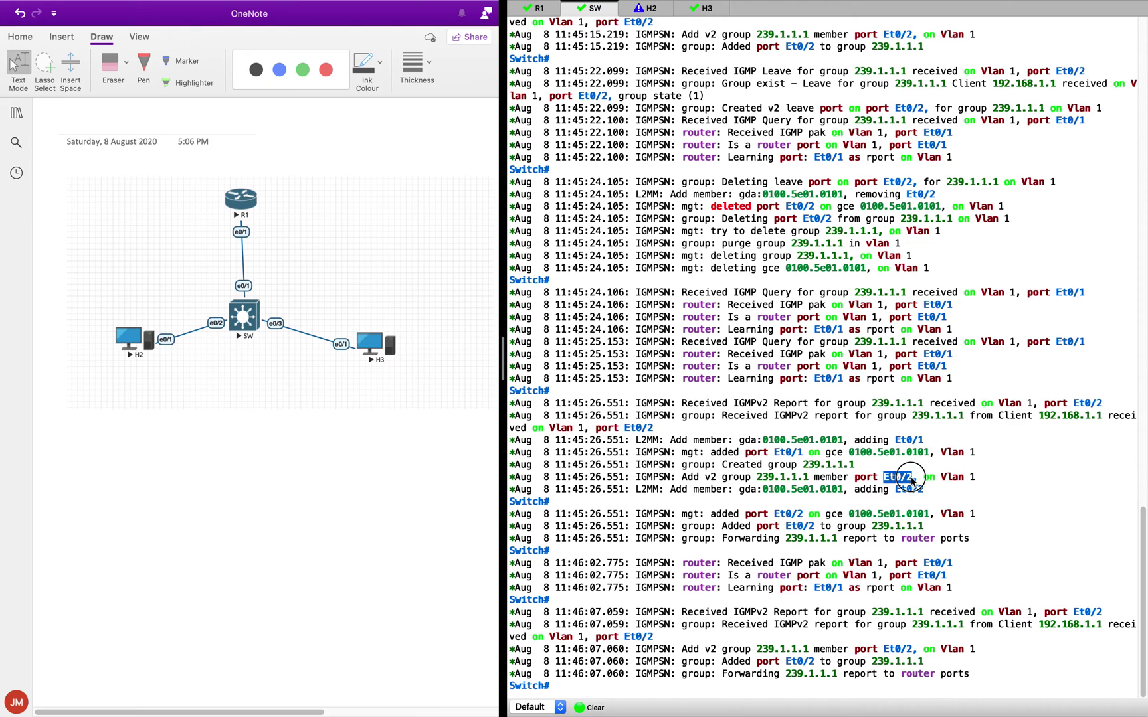
drag(812, 481, 760, 480)
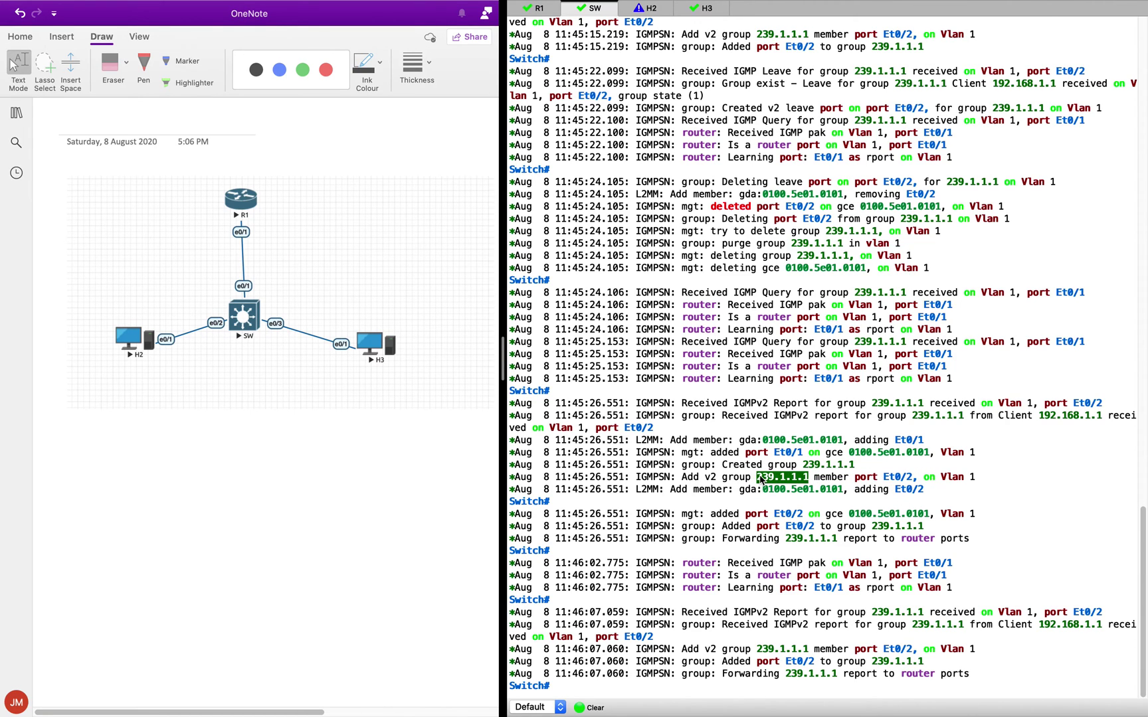
click(1085, 505)
text(show)
Recall and rerun show ip igmp snooping on the switch
key(BackSpace)
key(BackSpace)
key(BackSpace)
key(BackSpace)
key(Up)
key(Up)
key(Up)
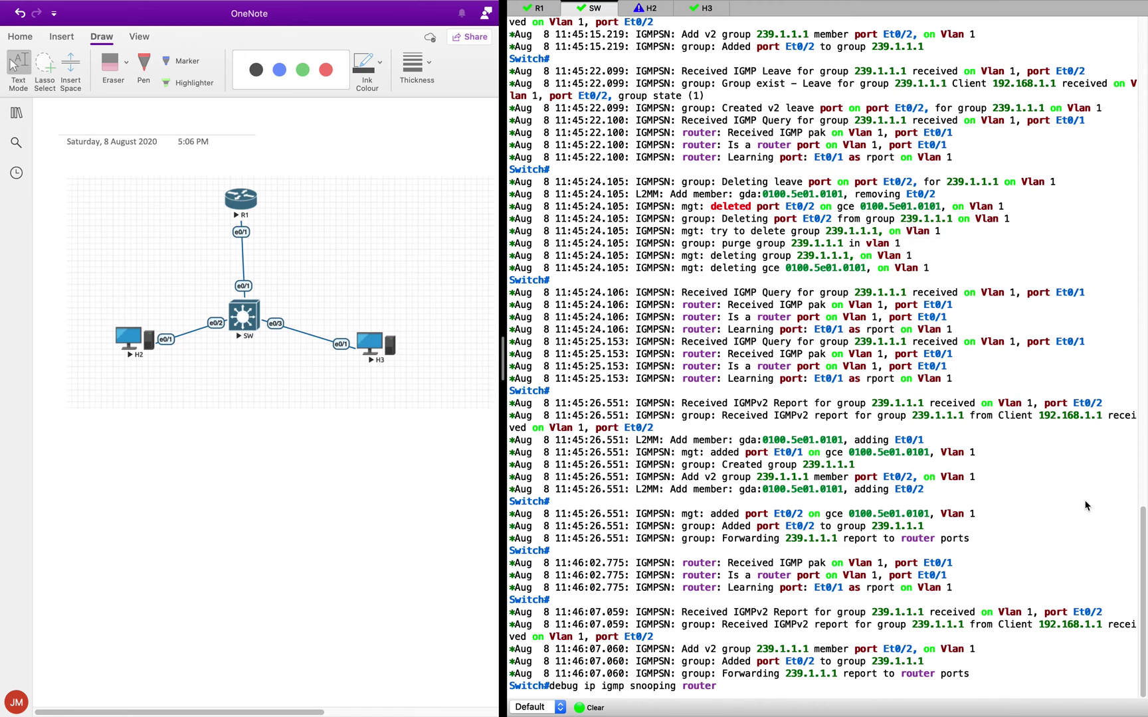
key(Up)
key(Return)
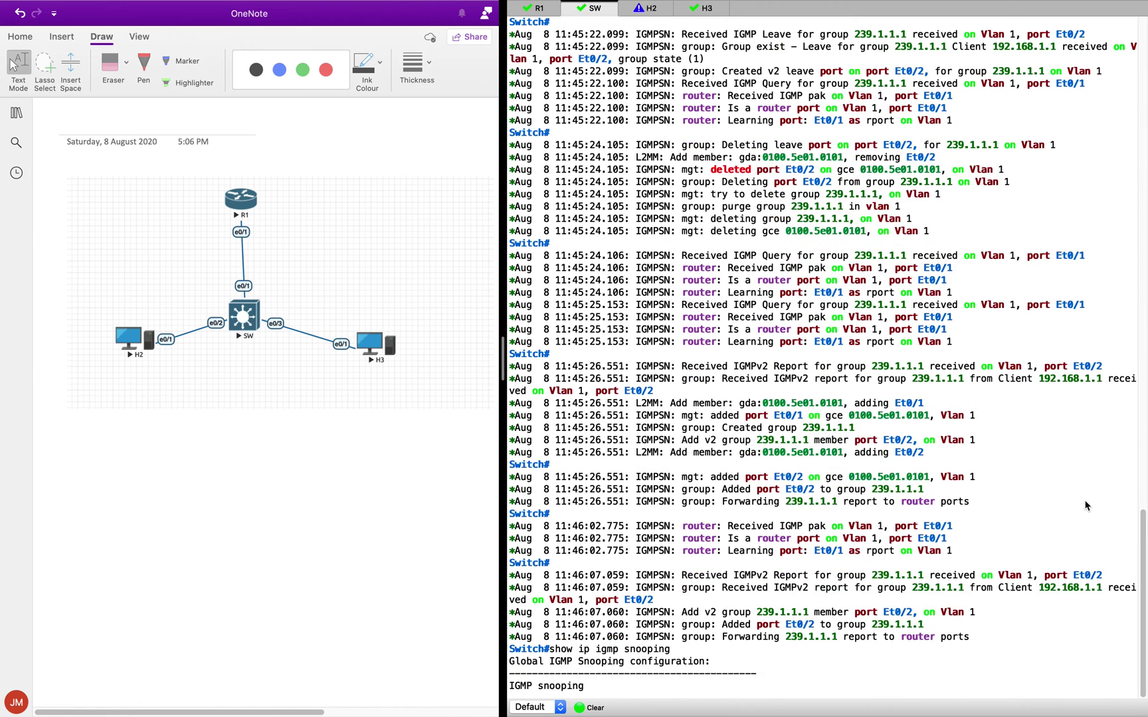
key(Return)
key(Return)
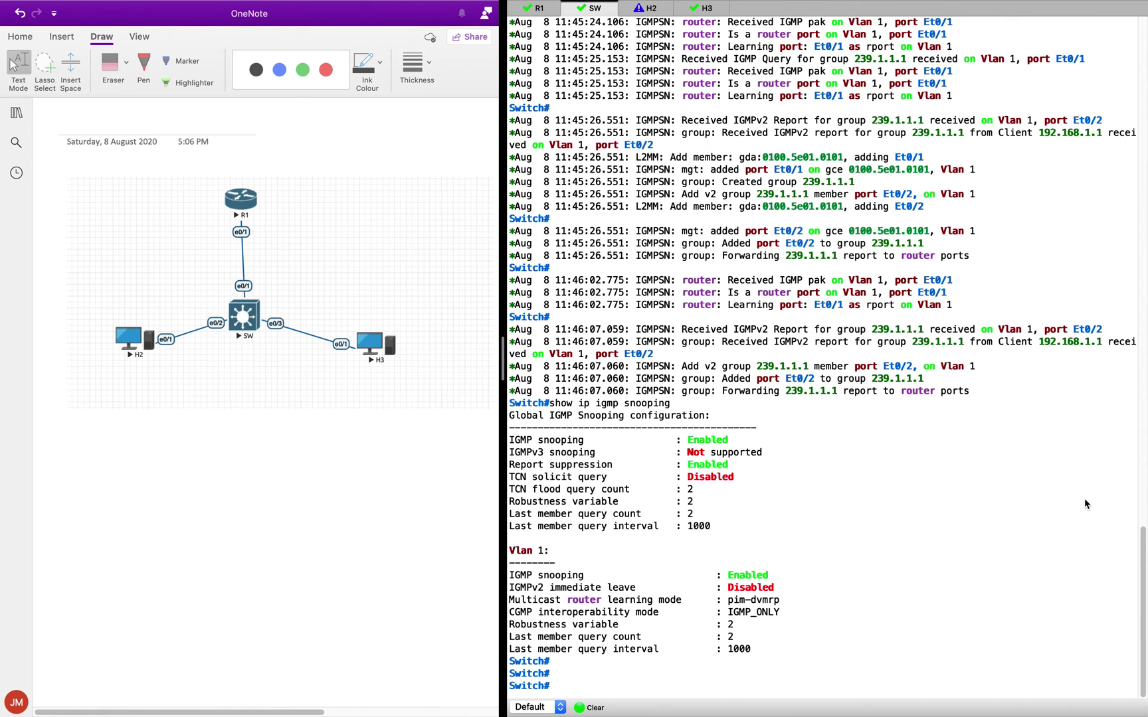
click(1108, 559)
Run show ip igmp snooping groups on the switch
text(show ip ig)
key(Tab)
text(sn)
key(Tab)
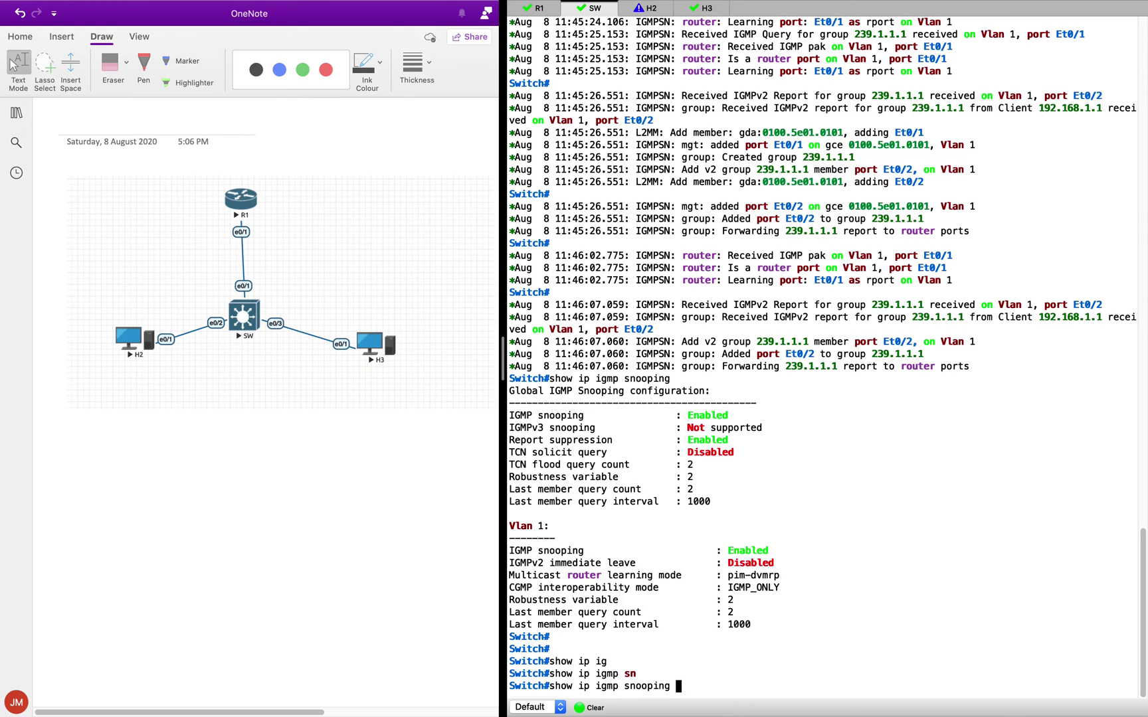
text(gr)
key(Tab)
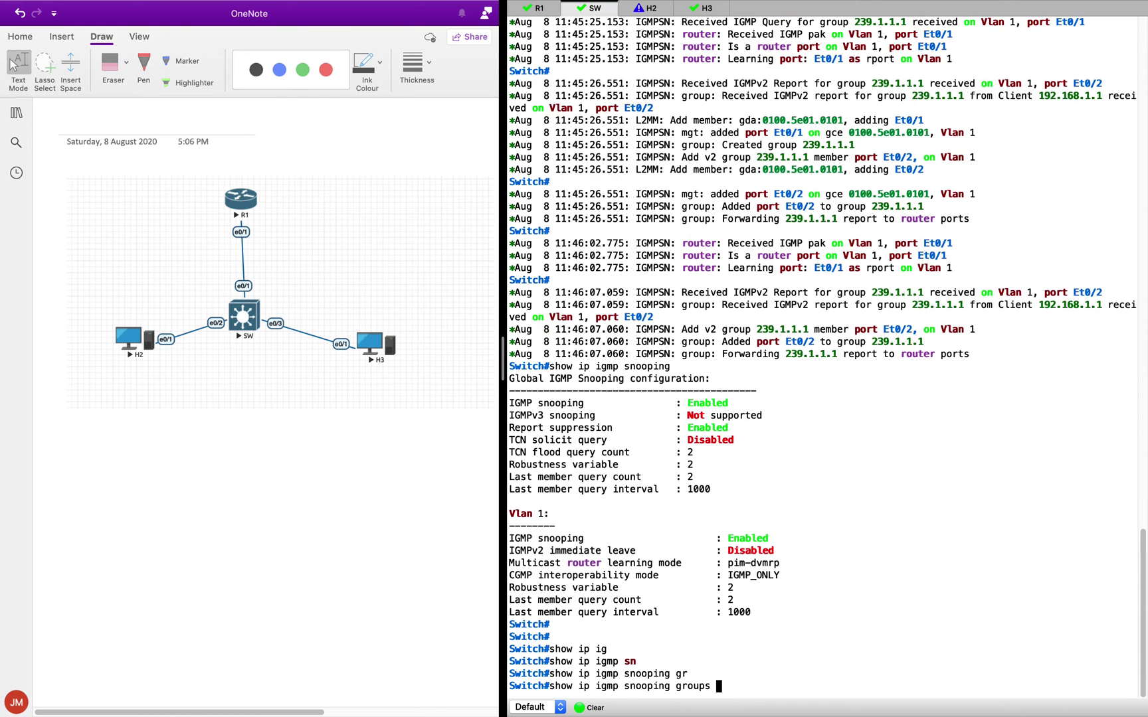
key(Return)
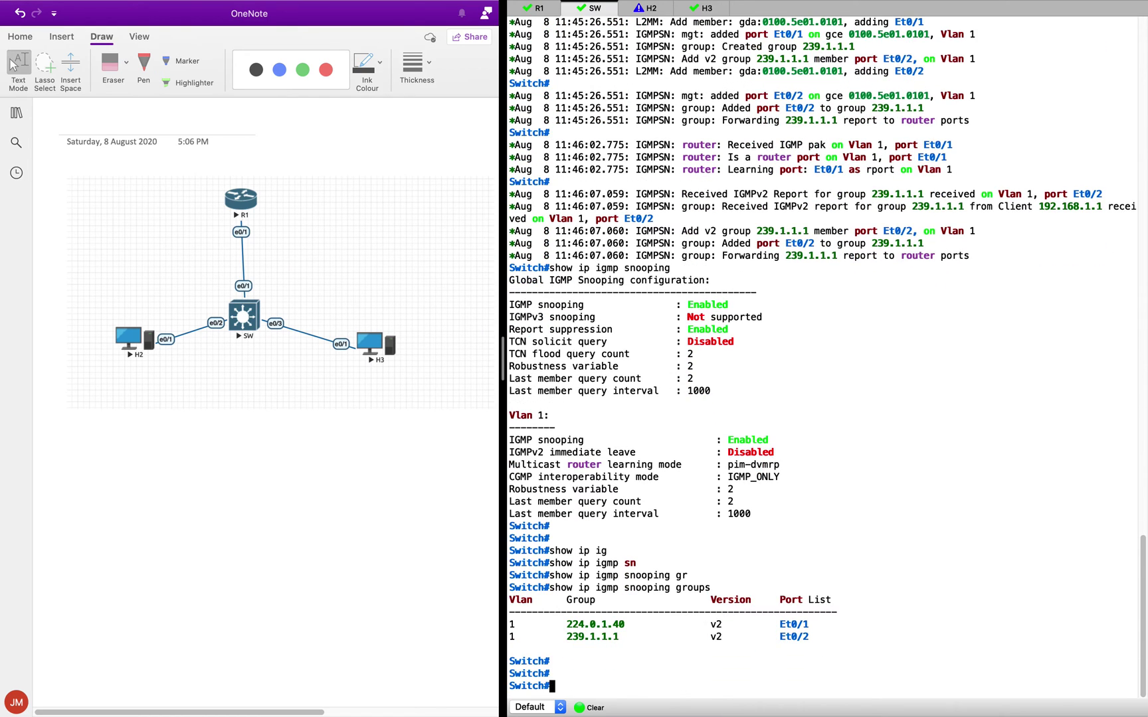
Point out group 239.1.1.1 and its member port Et0/2 in the groups table
drag(562, 641, 618, 636)
click(578, 642)
click(654, 649)
drag(775, 638, 845, 646)
drag(563, 638, 626, 645)
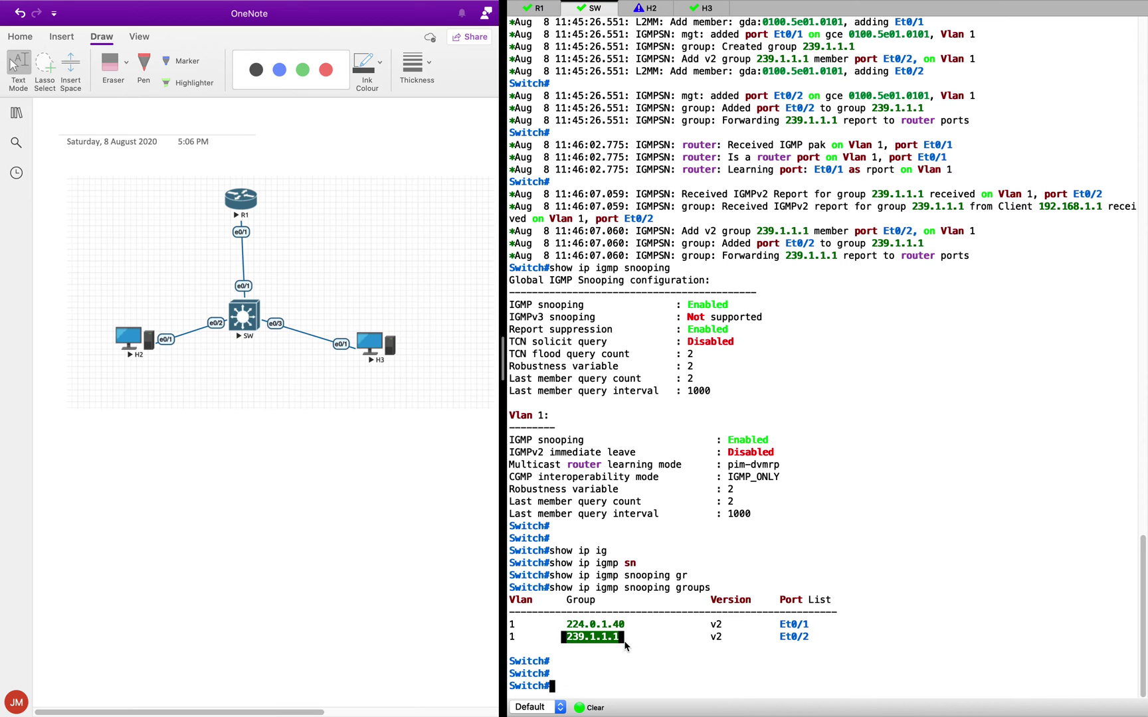
click(671, 658)
drag(778, 639, 847, 645)
click(846, 640)
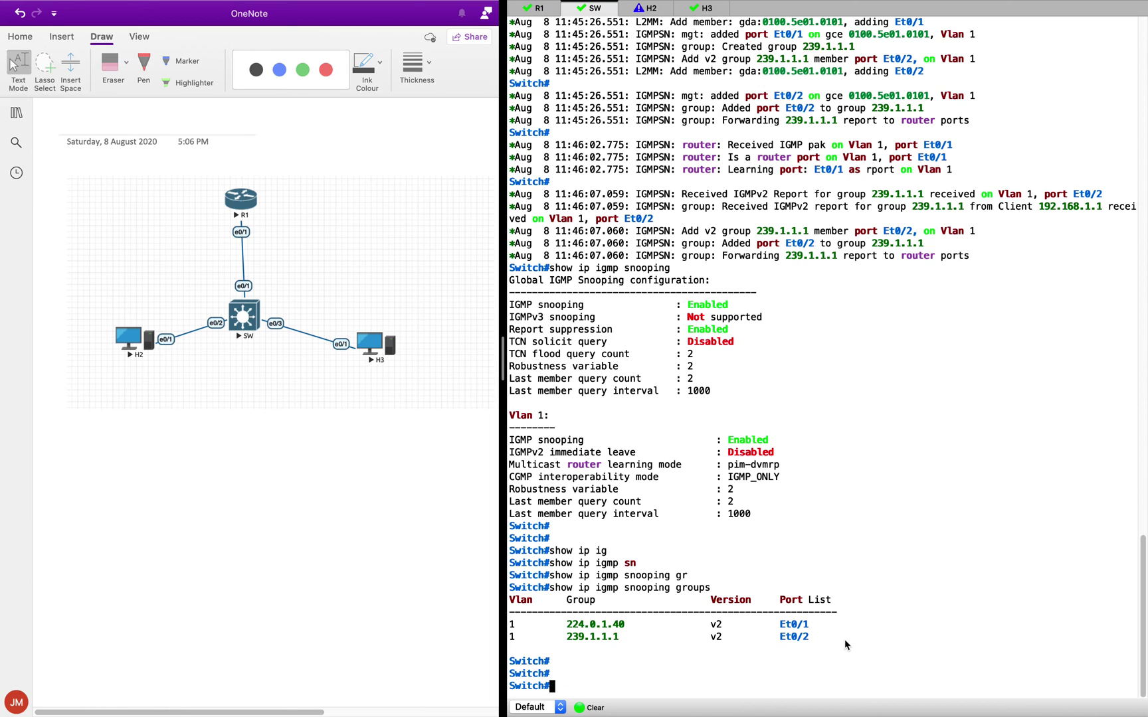
Mark both group table rows and re-emphasize 239.1.1.1 on Et0/2 in the second row
drag(564, 637, 635, 639)
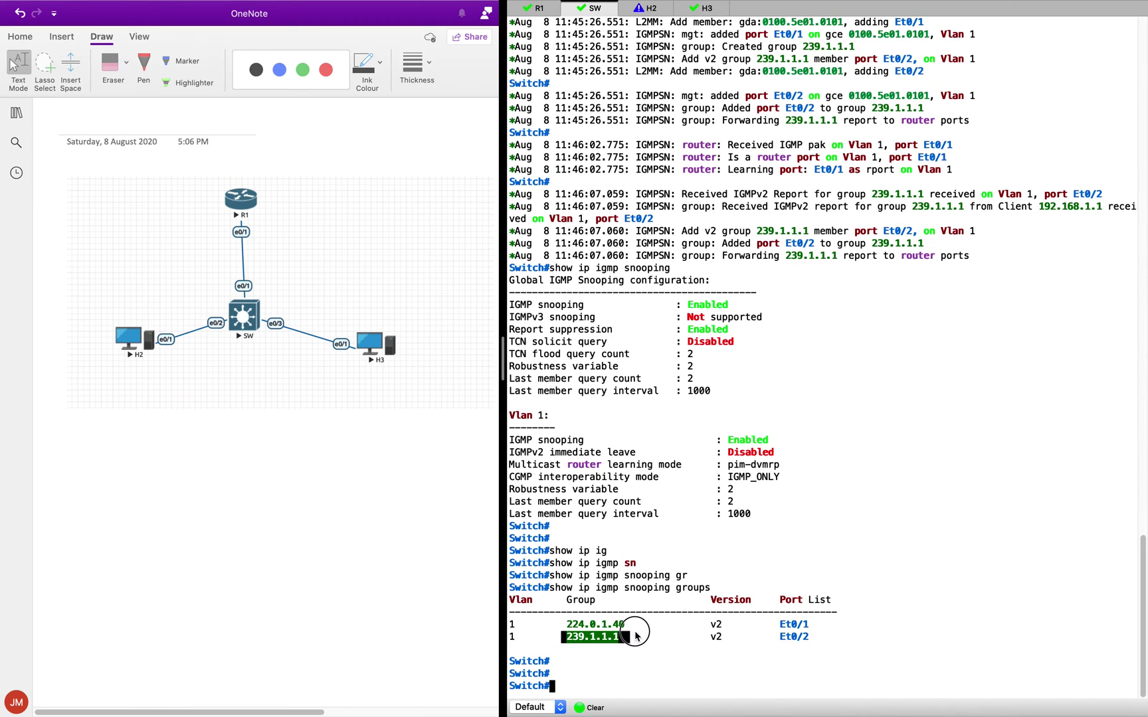
drag(779, 589, 812, 589)
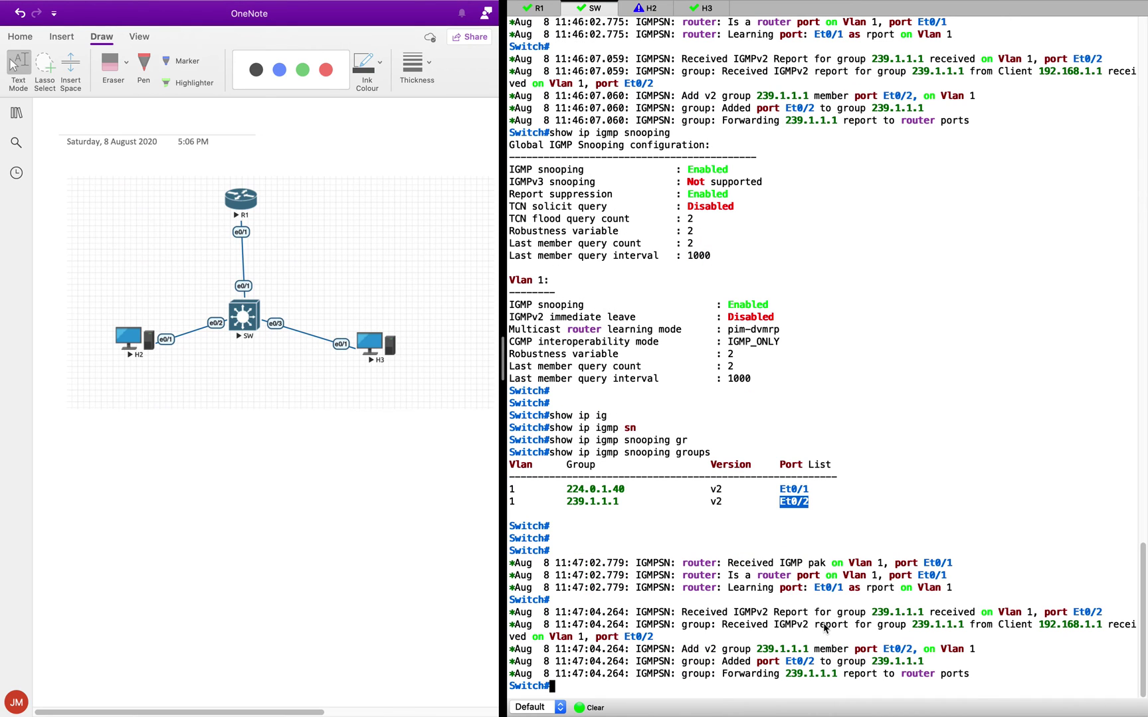
drag(563, 502, 621, 505)
click(569, 508)
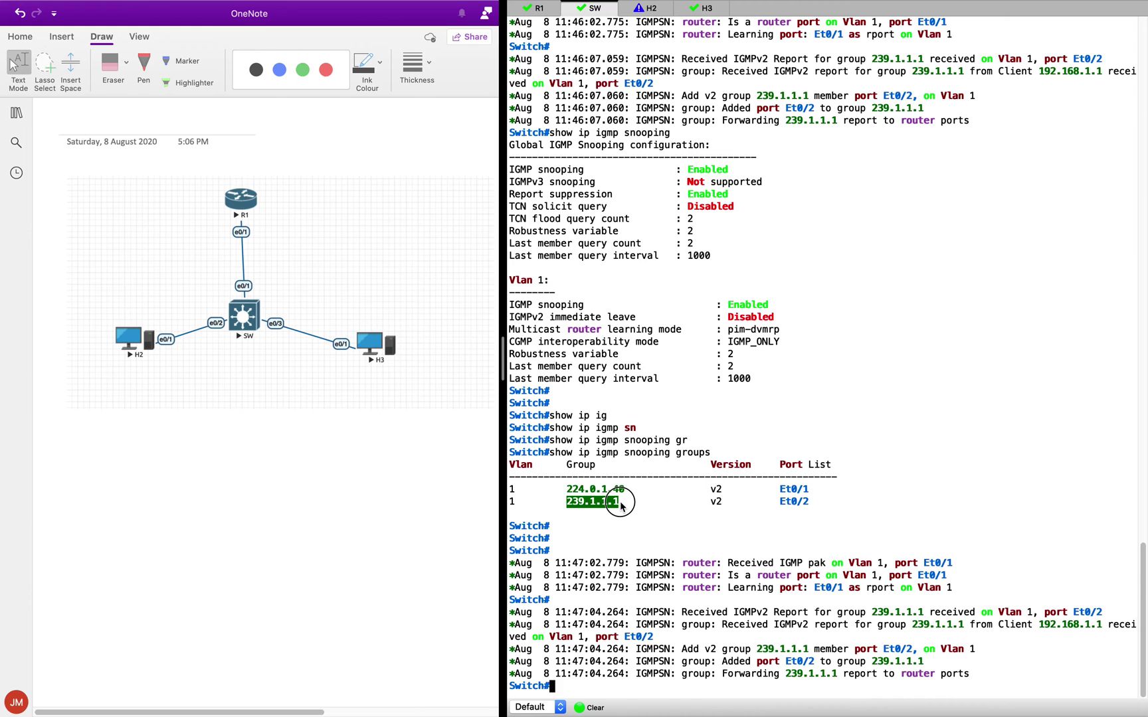
click(621, 505)
drag(509, 489, 621, 503)
click(631, 507)
double_click(579, 502)
click(647, 508)
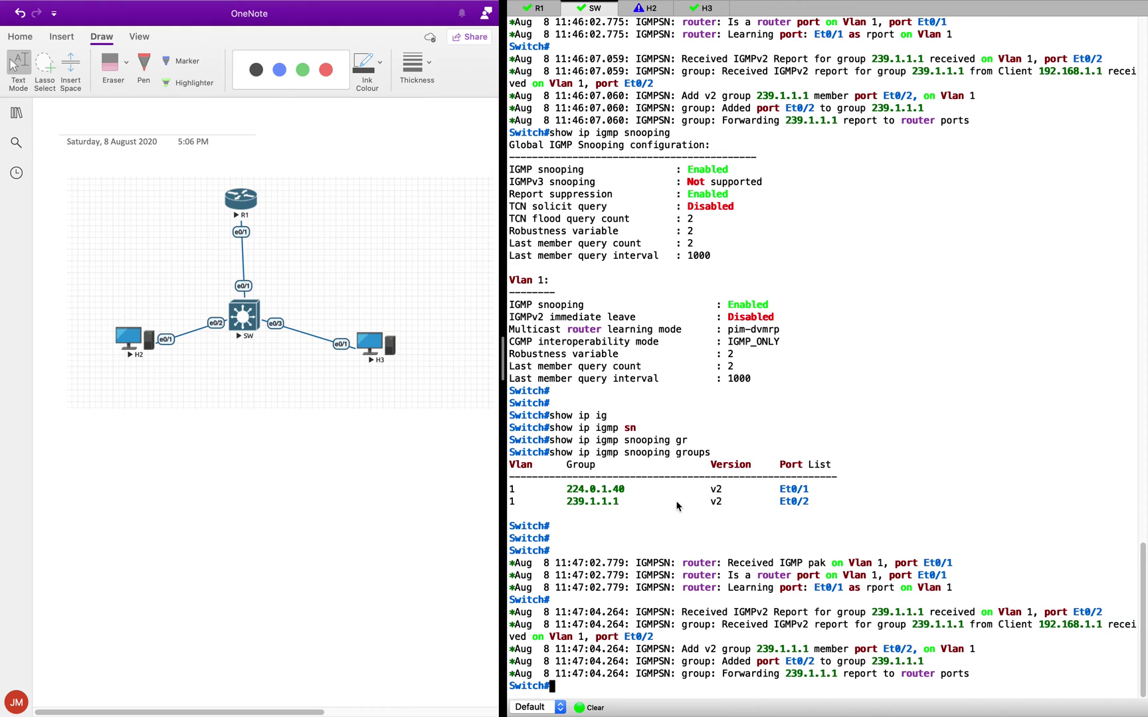
drag(774, 503, 833, 501)
drag(561, 503, 632, 502)
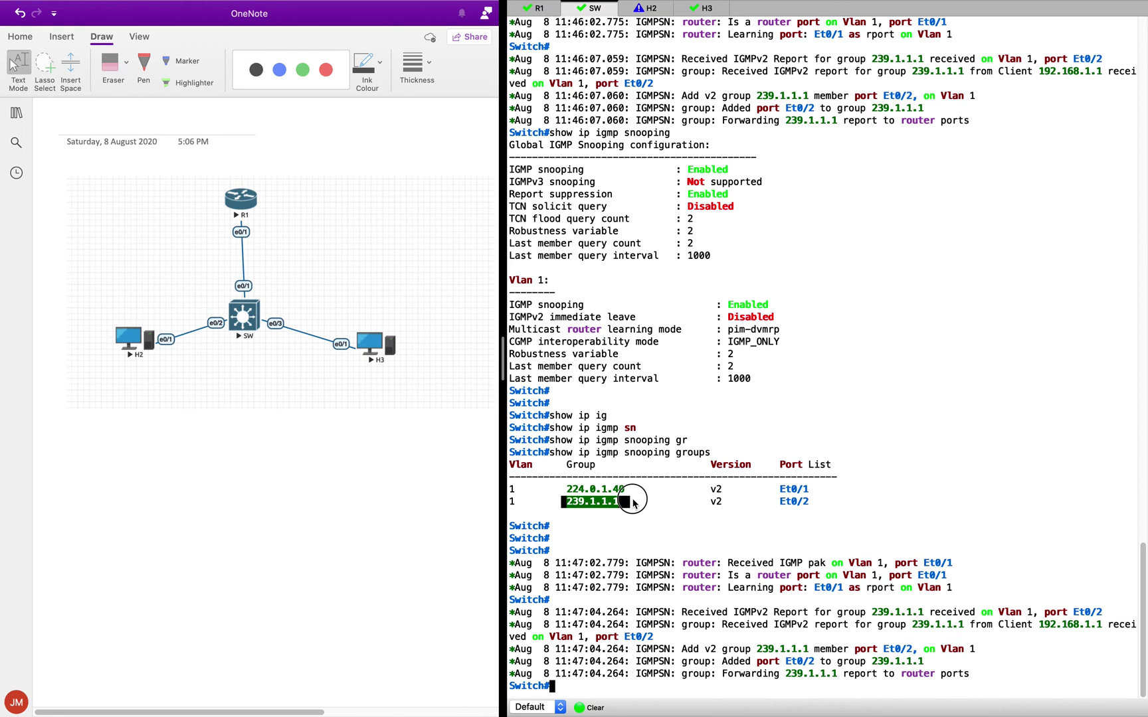
drag(762, 503, 827, 503)
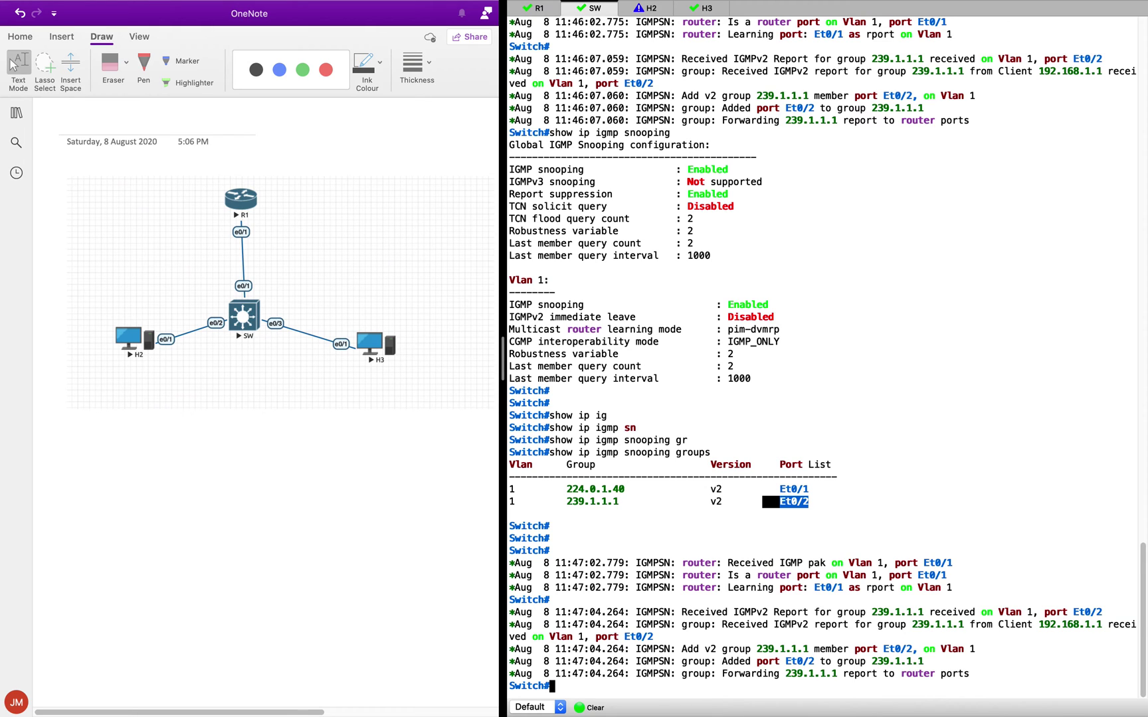
Review H2's v2 report for 239.1.1.1, then bring up the H3 host console
click(646, 8)
triple_click(959, 352)
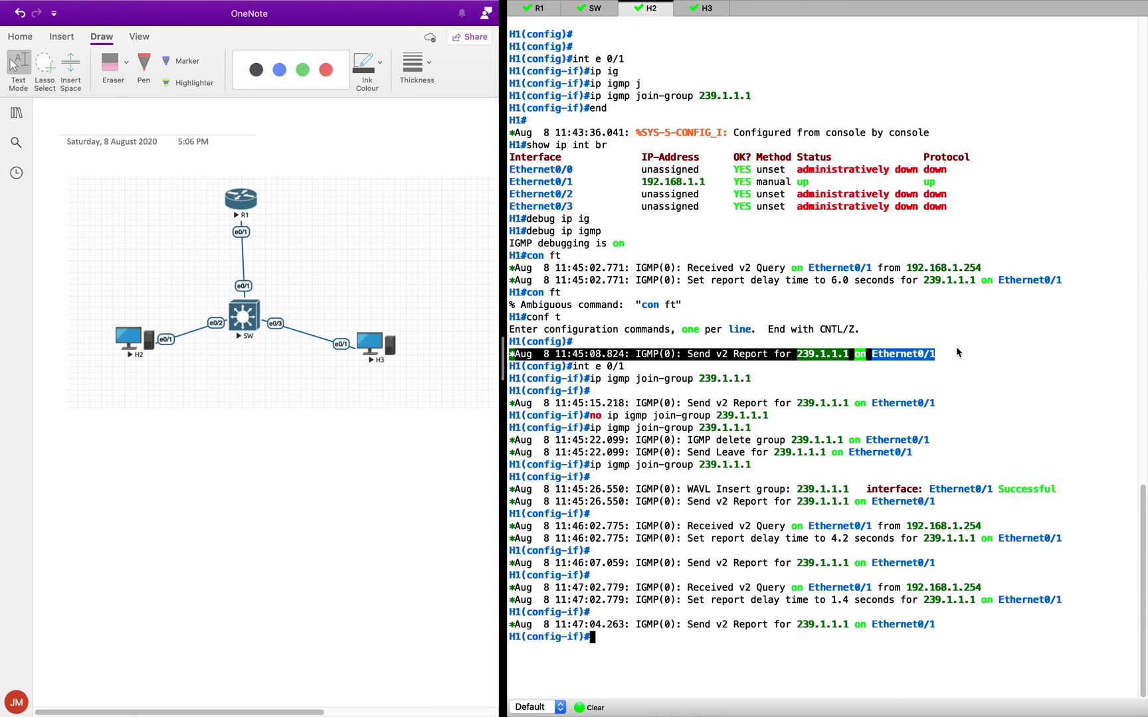
click(973, 231)
click(703, 8)
click(872, 229)
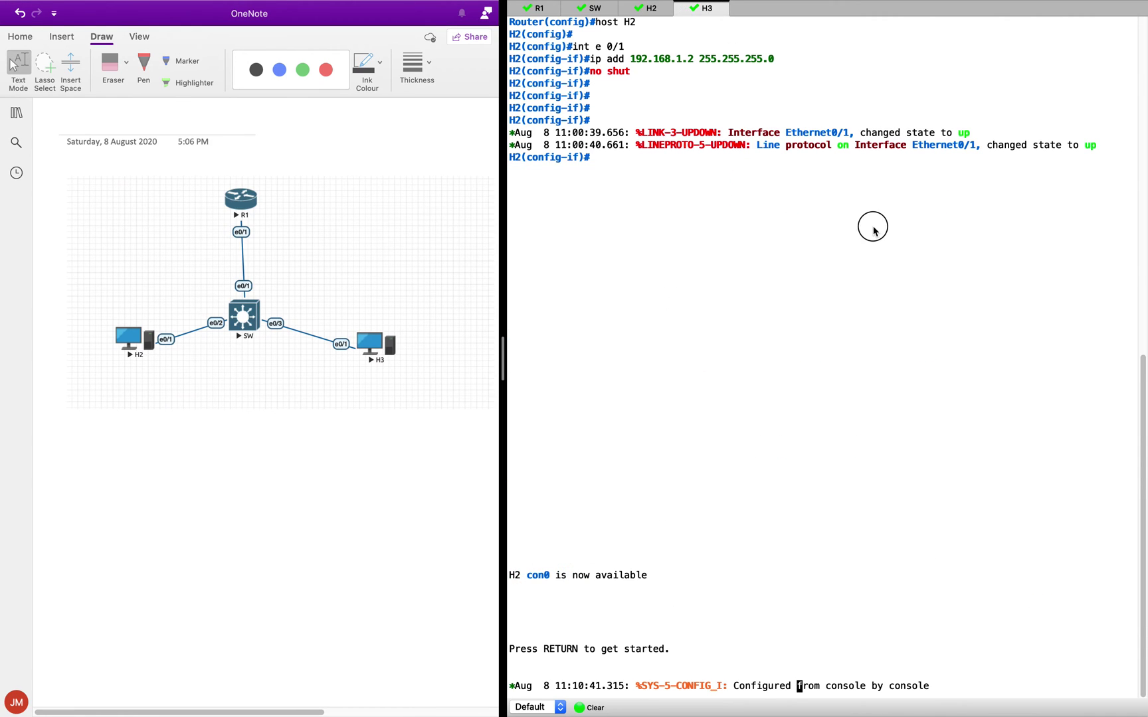
On H3, enter privileged and global configuration mode and select interface Ethernet0/1
key(Return)
key(Return)
key(Return)
key(Return)
key(Return)
text(en)
key(Return)
text(conf t)
key(Return)
text(in)
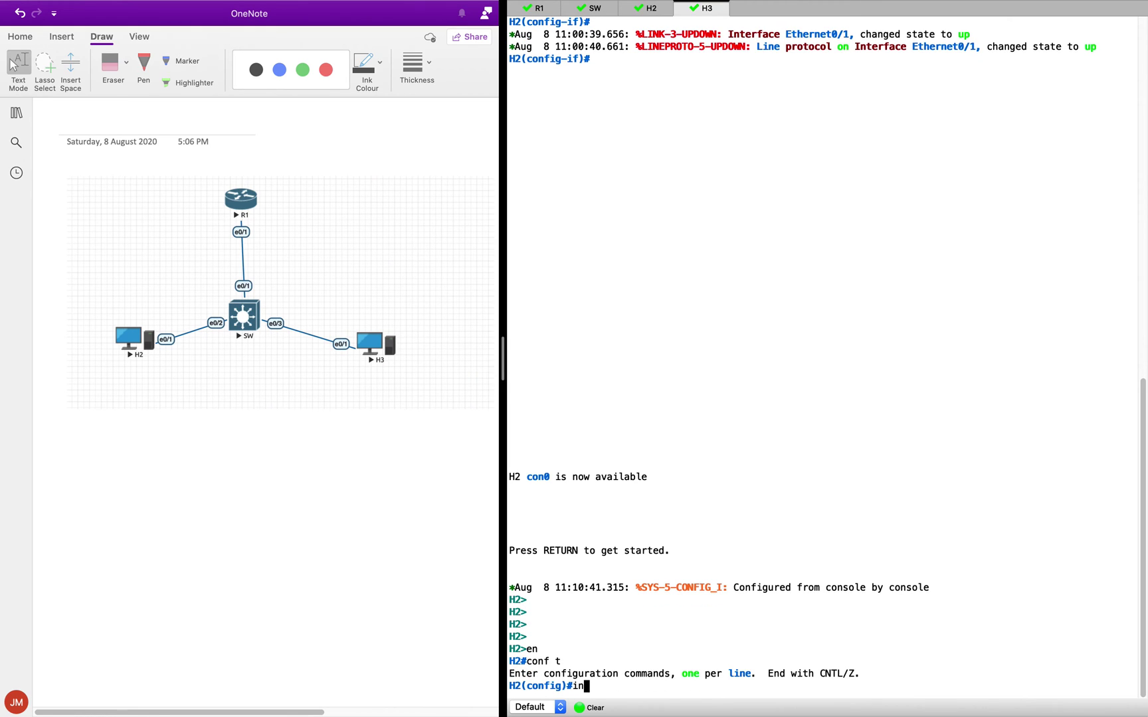
text(t e 0/0)
key(BackSpace)
text(1)
key(Return)
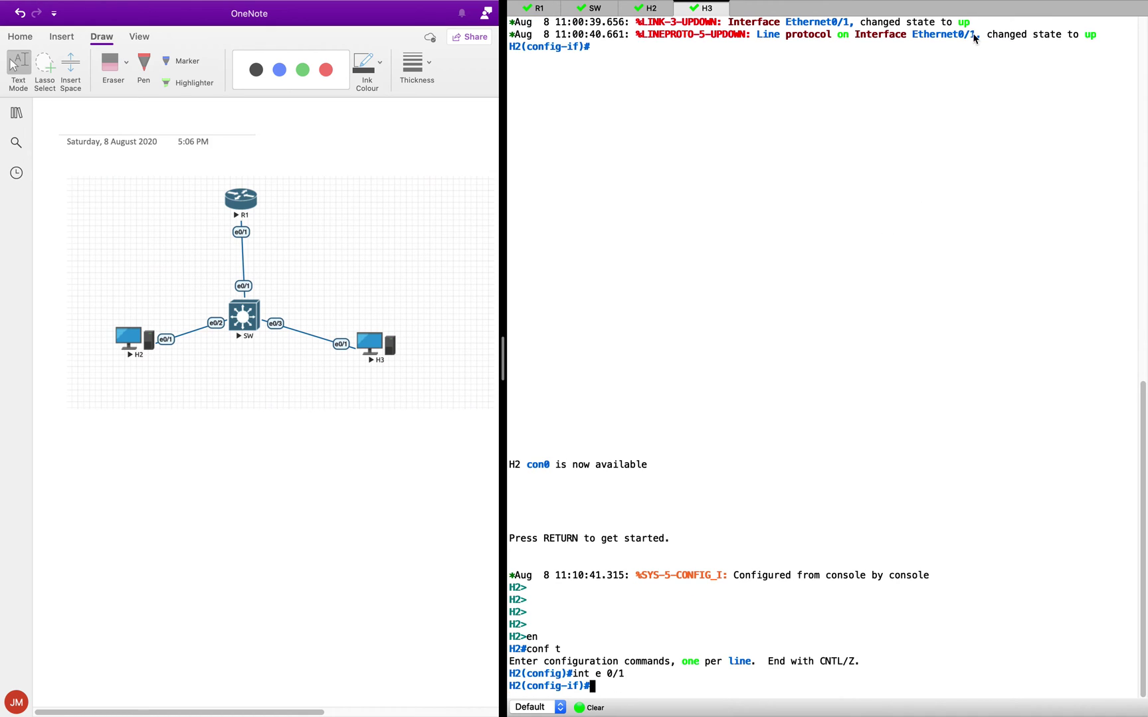
Copy 'ip igmp join-group 239.1.1.1' from H2 and apply it on H3's Ethernet0/1
click(646, 8)
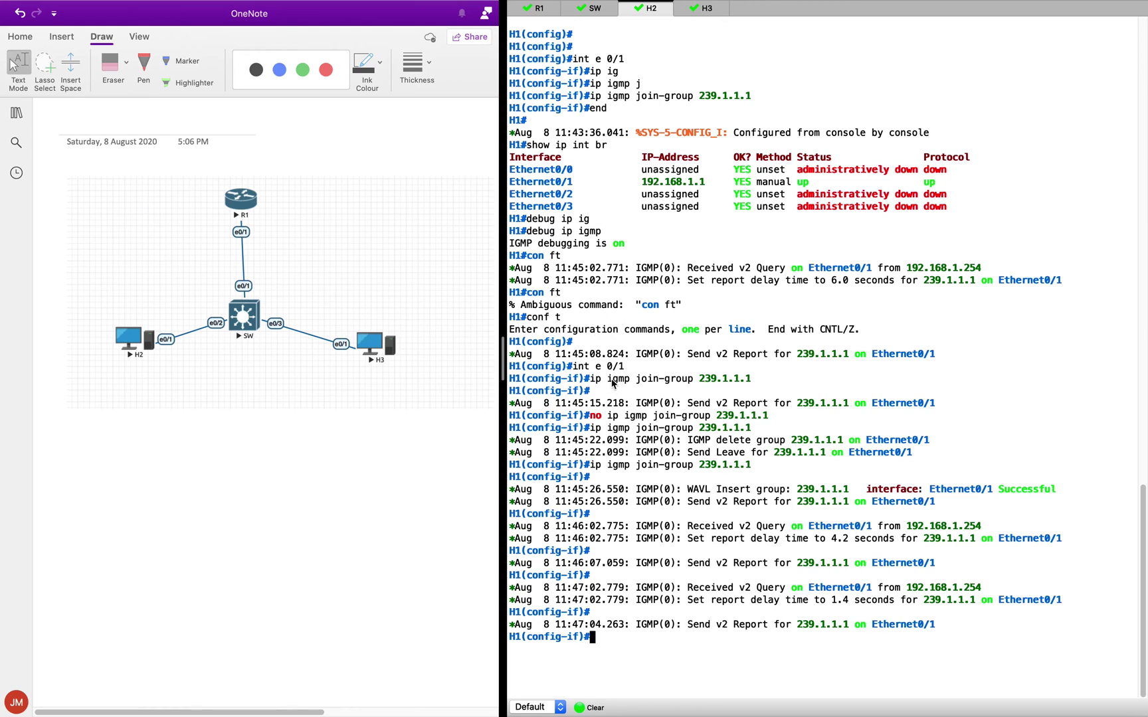
drag(590, 379, 753, 385)
key(super+c)
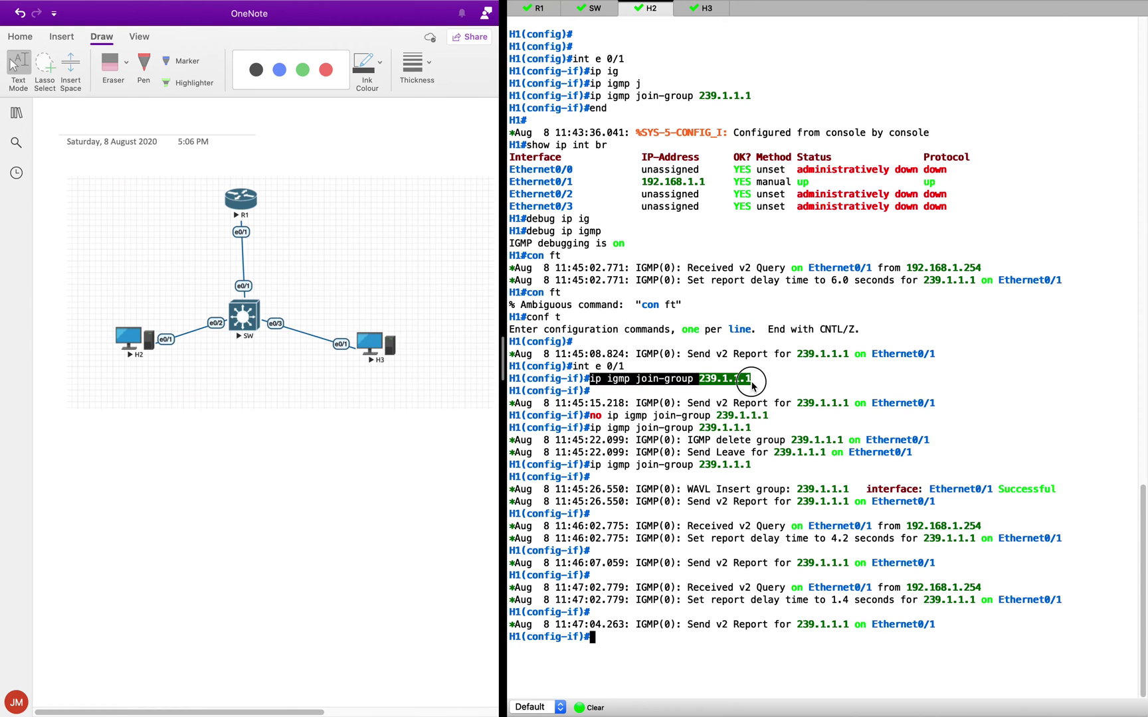
click(699, 9)
key(super+v)
key(Return)
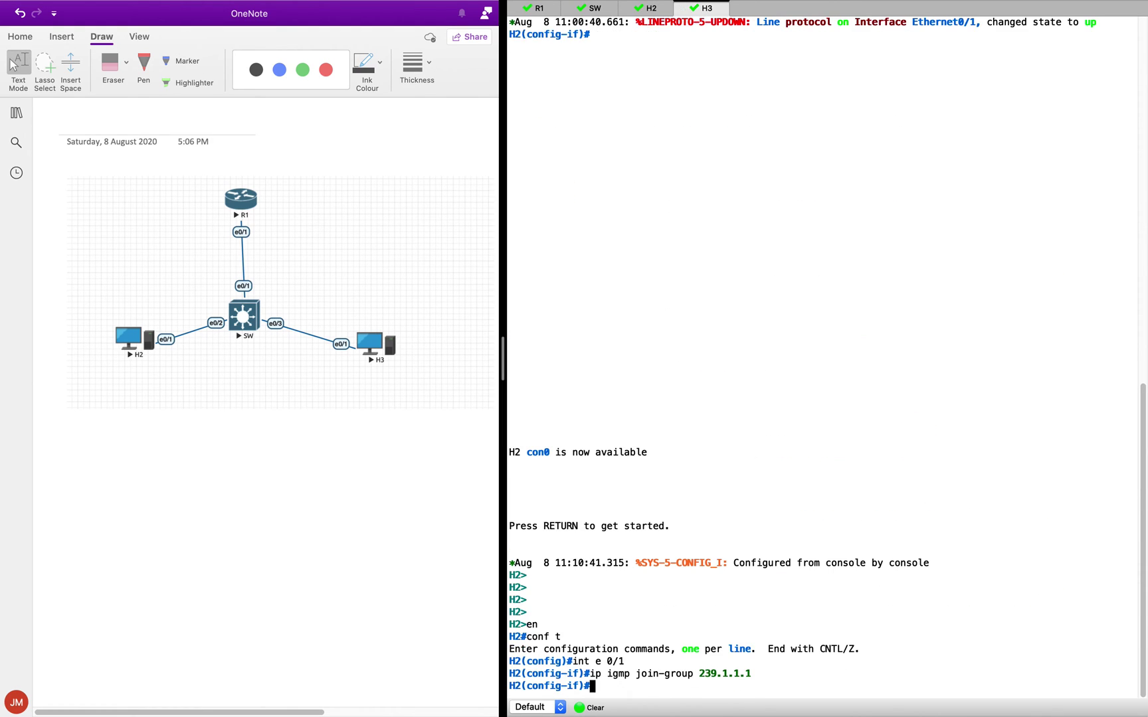
On the switch console, highlight the new IGMP report logged from Et0/3
click(589, 9)
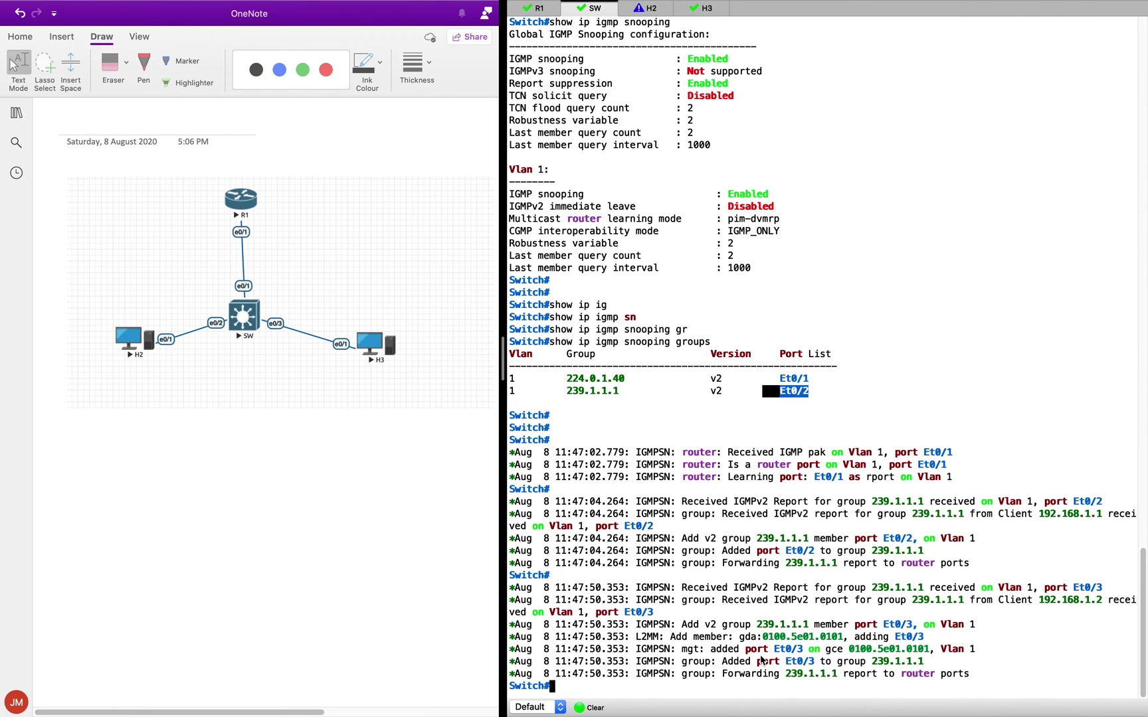
drag(680, 587, 983, 626)
click(983, 625)
Rerun 'show ip igmp snooping groups' and highlight 239.1.1.1 members Et0/2 and Et0/3
key(Up)
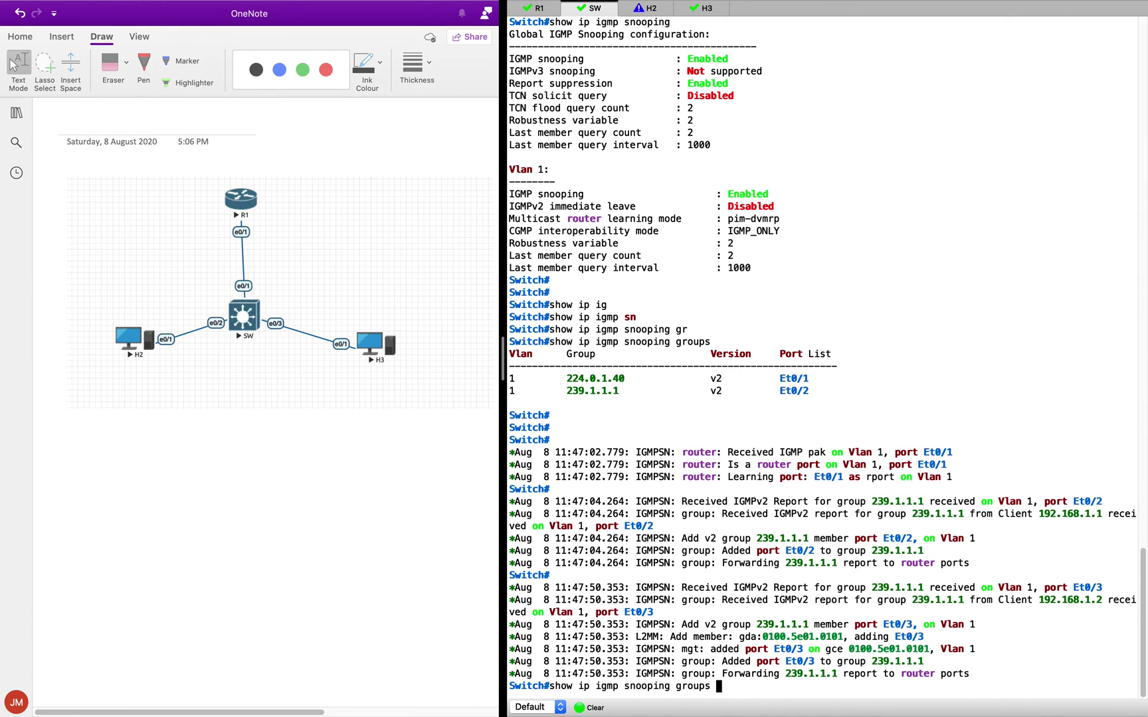
key(Return)
drag(775, 663, 857, 662)
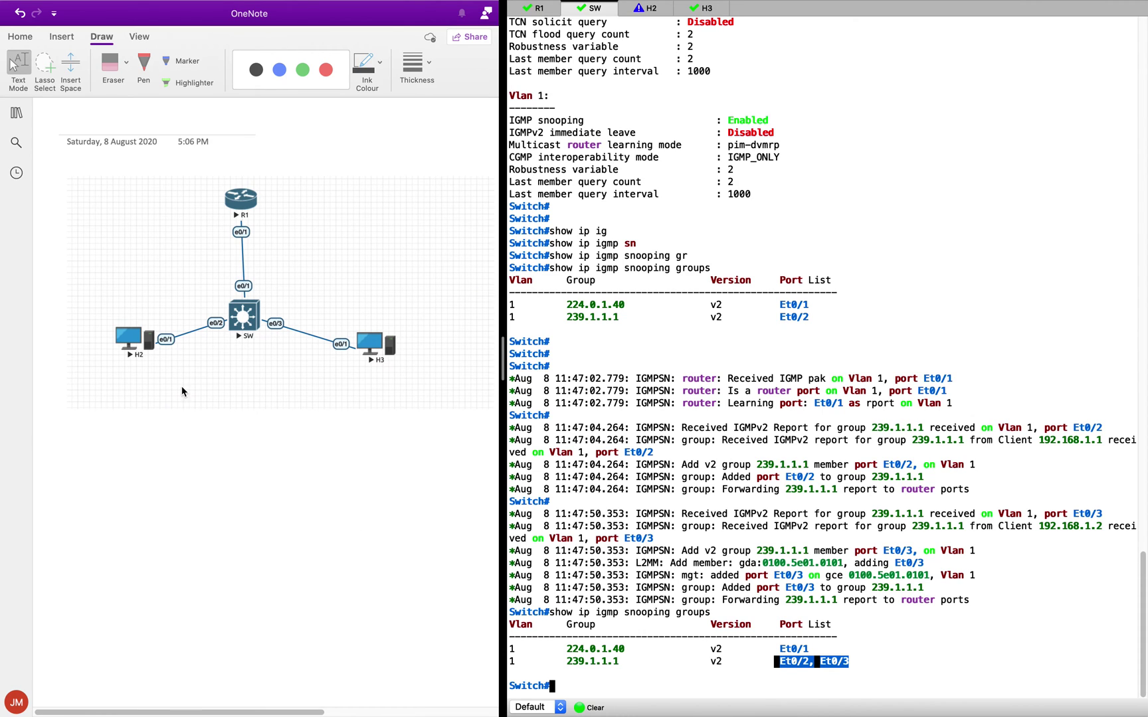
click(941, 628)
click(876, 625)
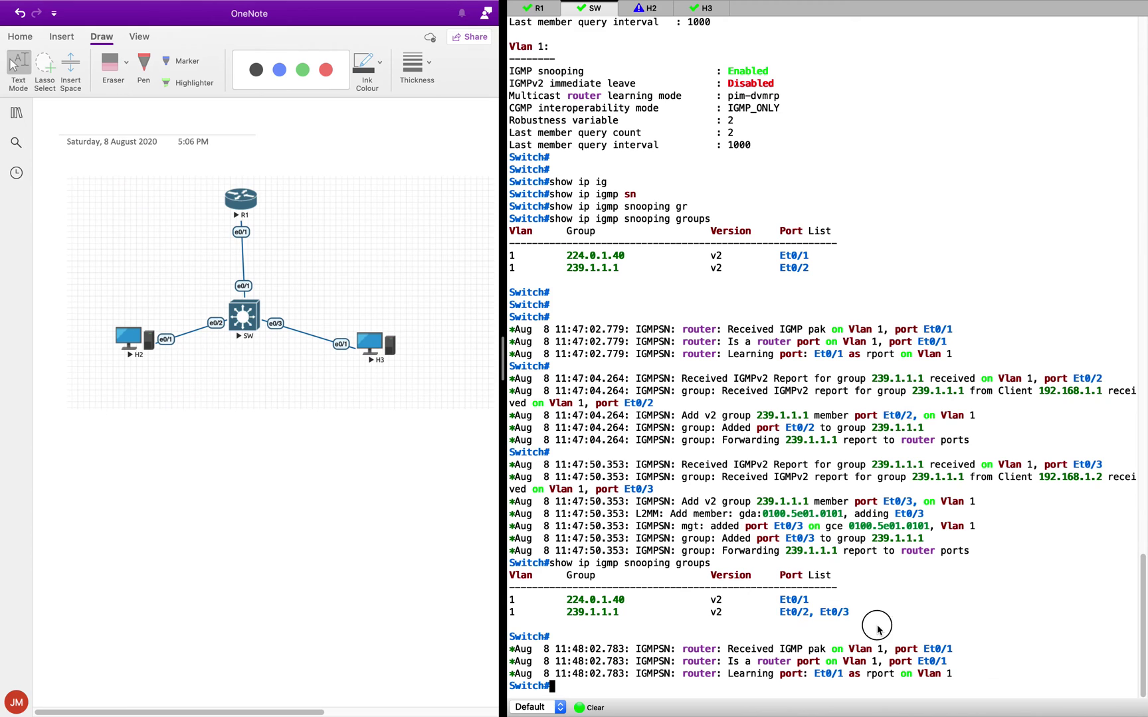